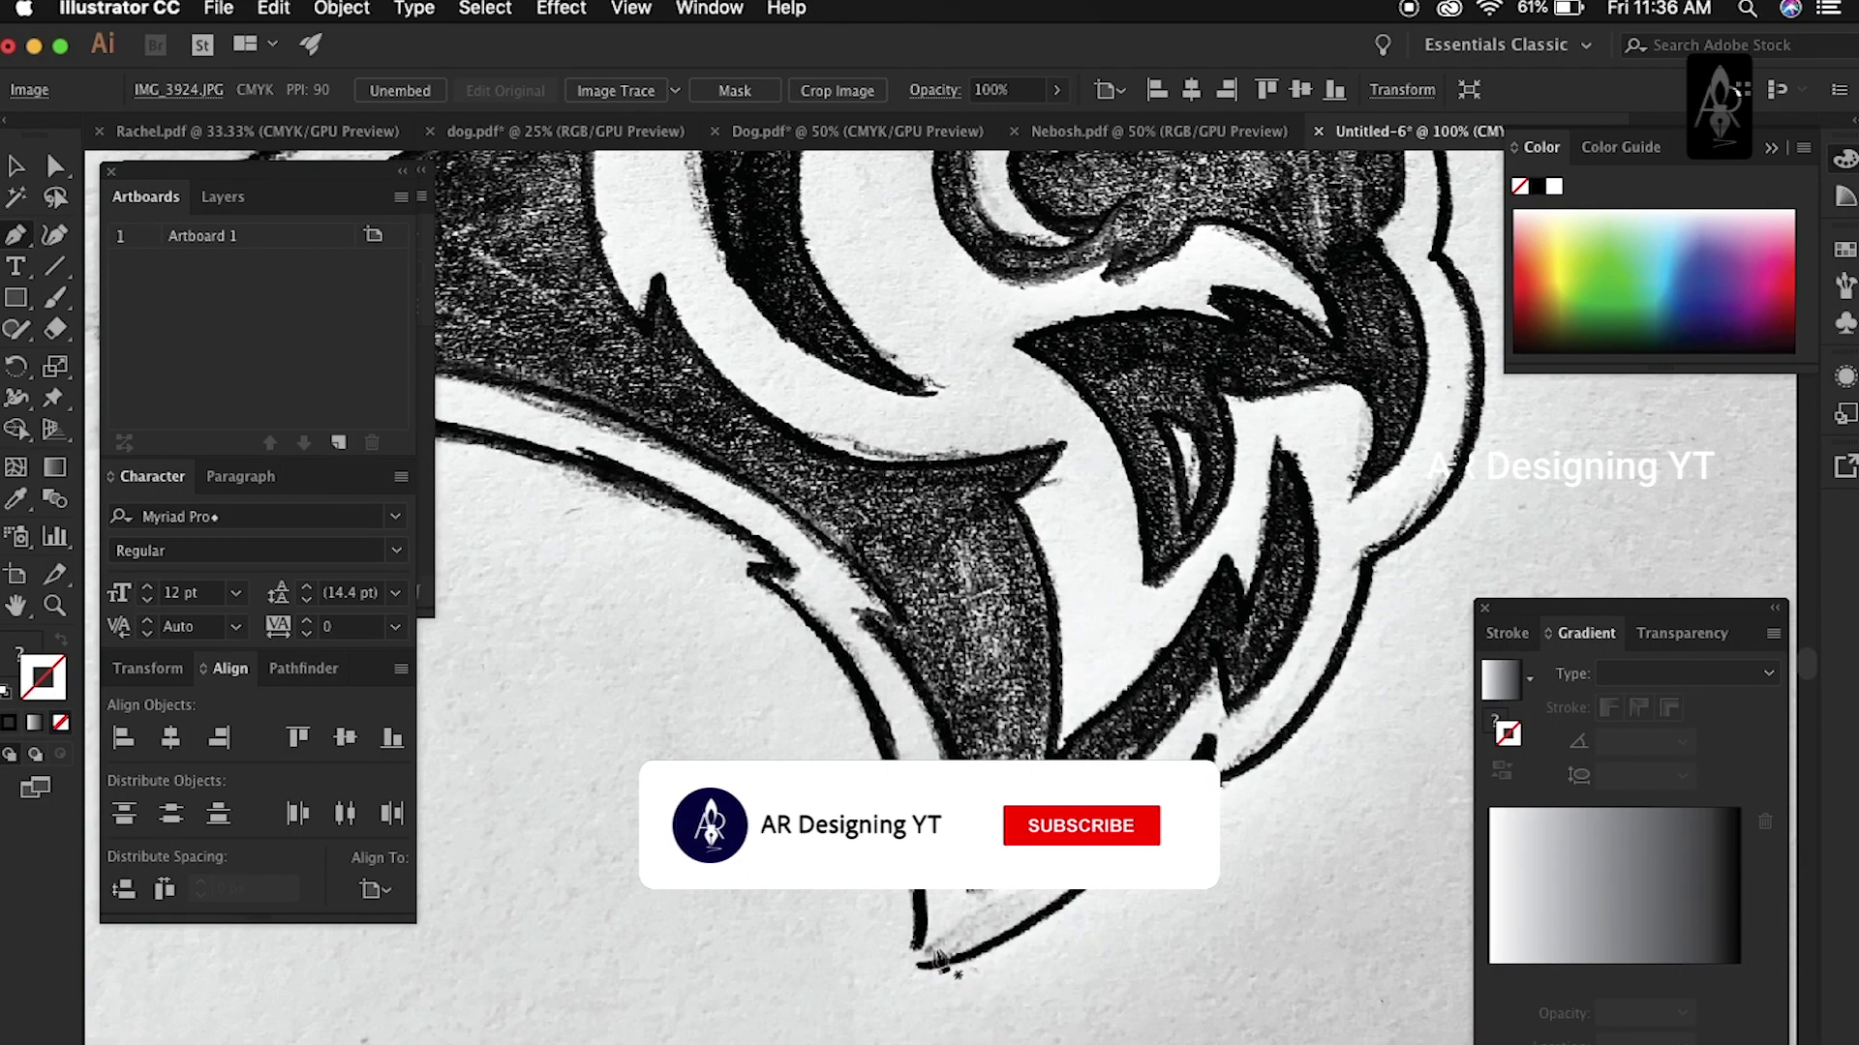
# Step: Place the first curved Pen anchor on the lower edge of the owl head's outer outline
pyautogui.moveTo(751, 569)
pyautogui.mouseDown()
pyautogui.moveTo(584, 527)
pyautogui.moveTo(571, 472)
pyautogui.mouseUp()
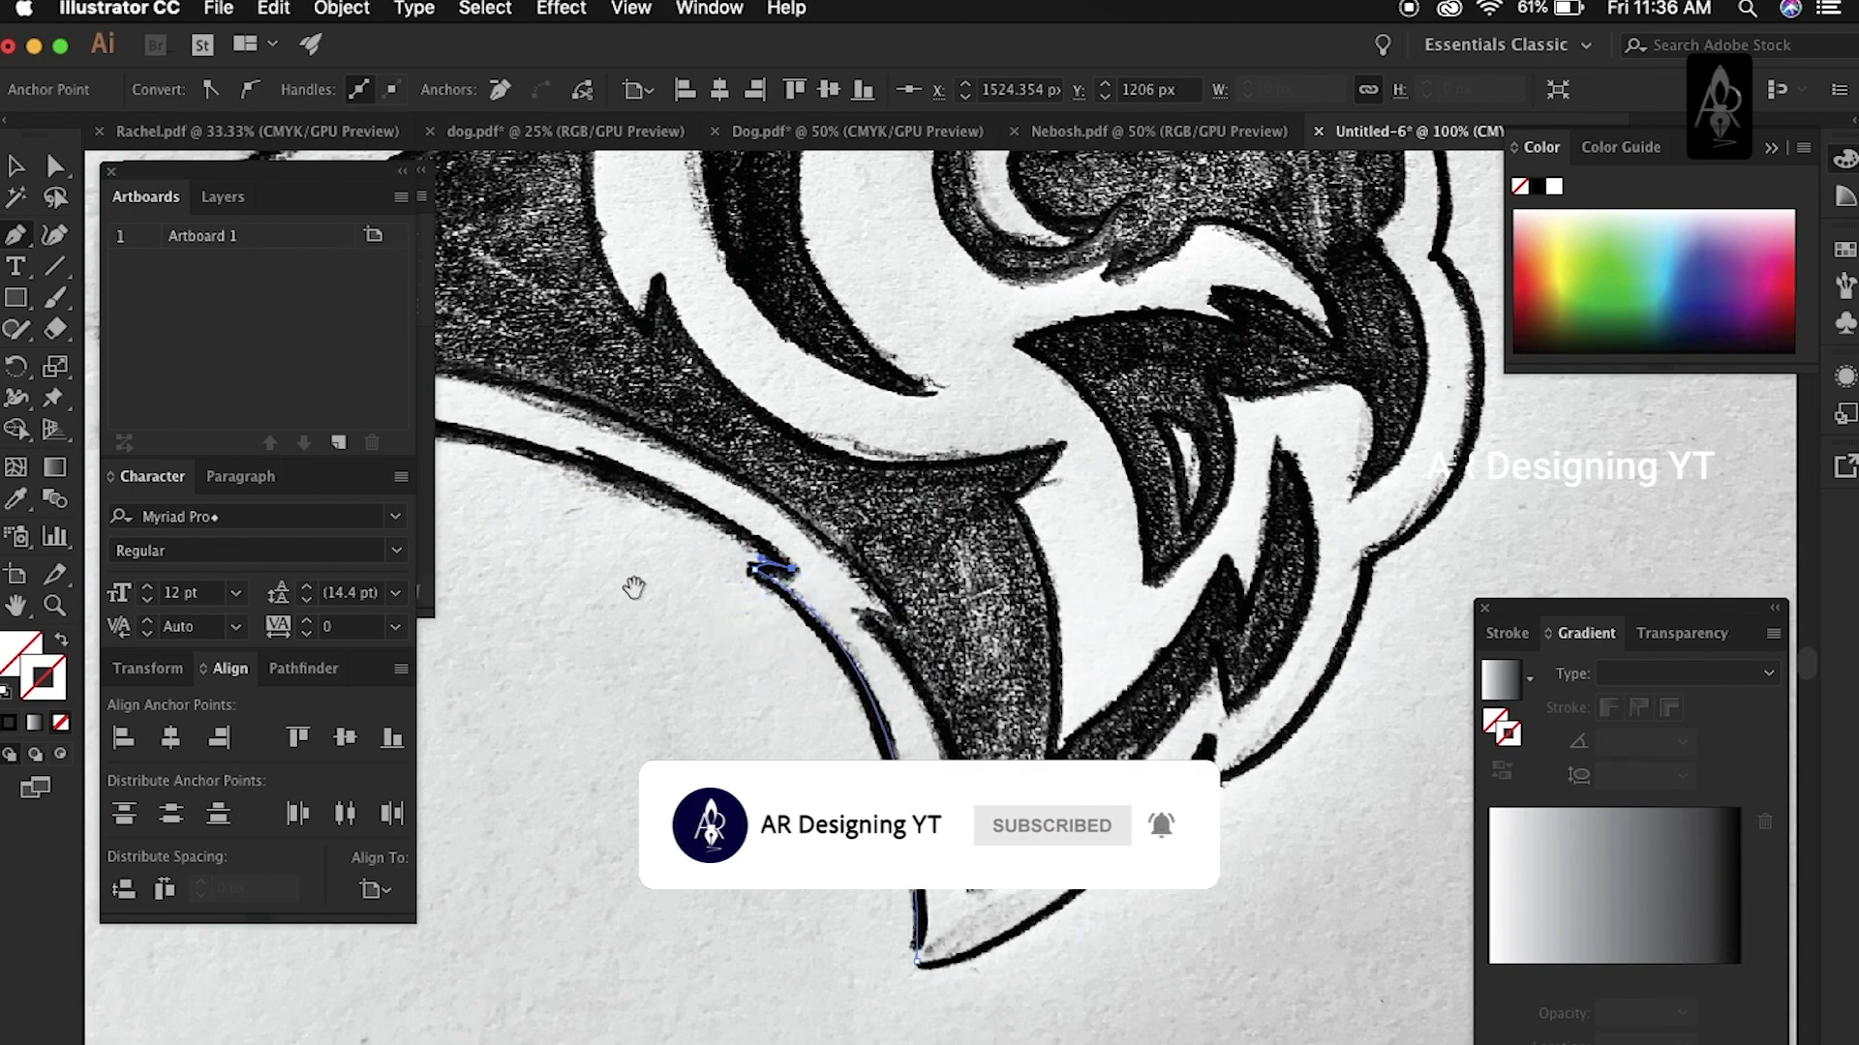
# Step: Trace the outline up the owl's left side and along the upper left edge with curved anchors
pyautogui.hotkey('ctrl', '-')
pyautogui.hotkey('ctrl', '-')
pyautogui.moveTo(726, 641); pyautogui.dragTo(497, 678)
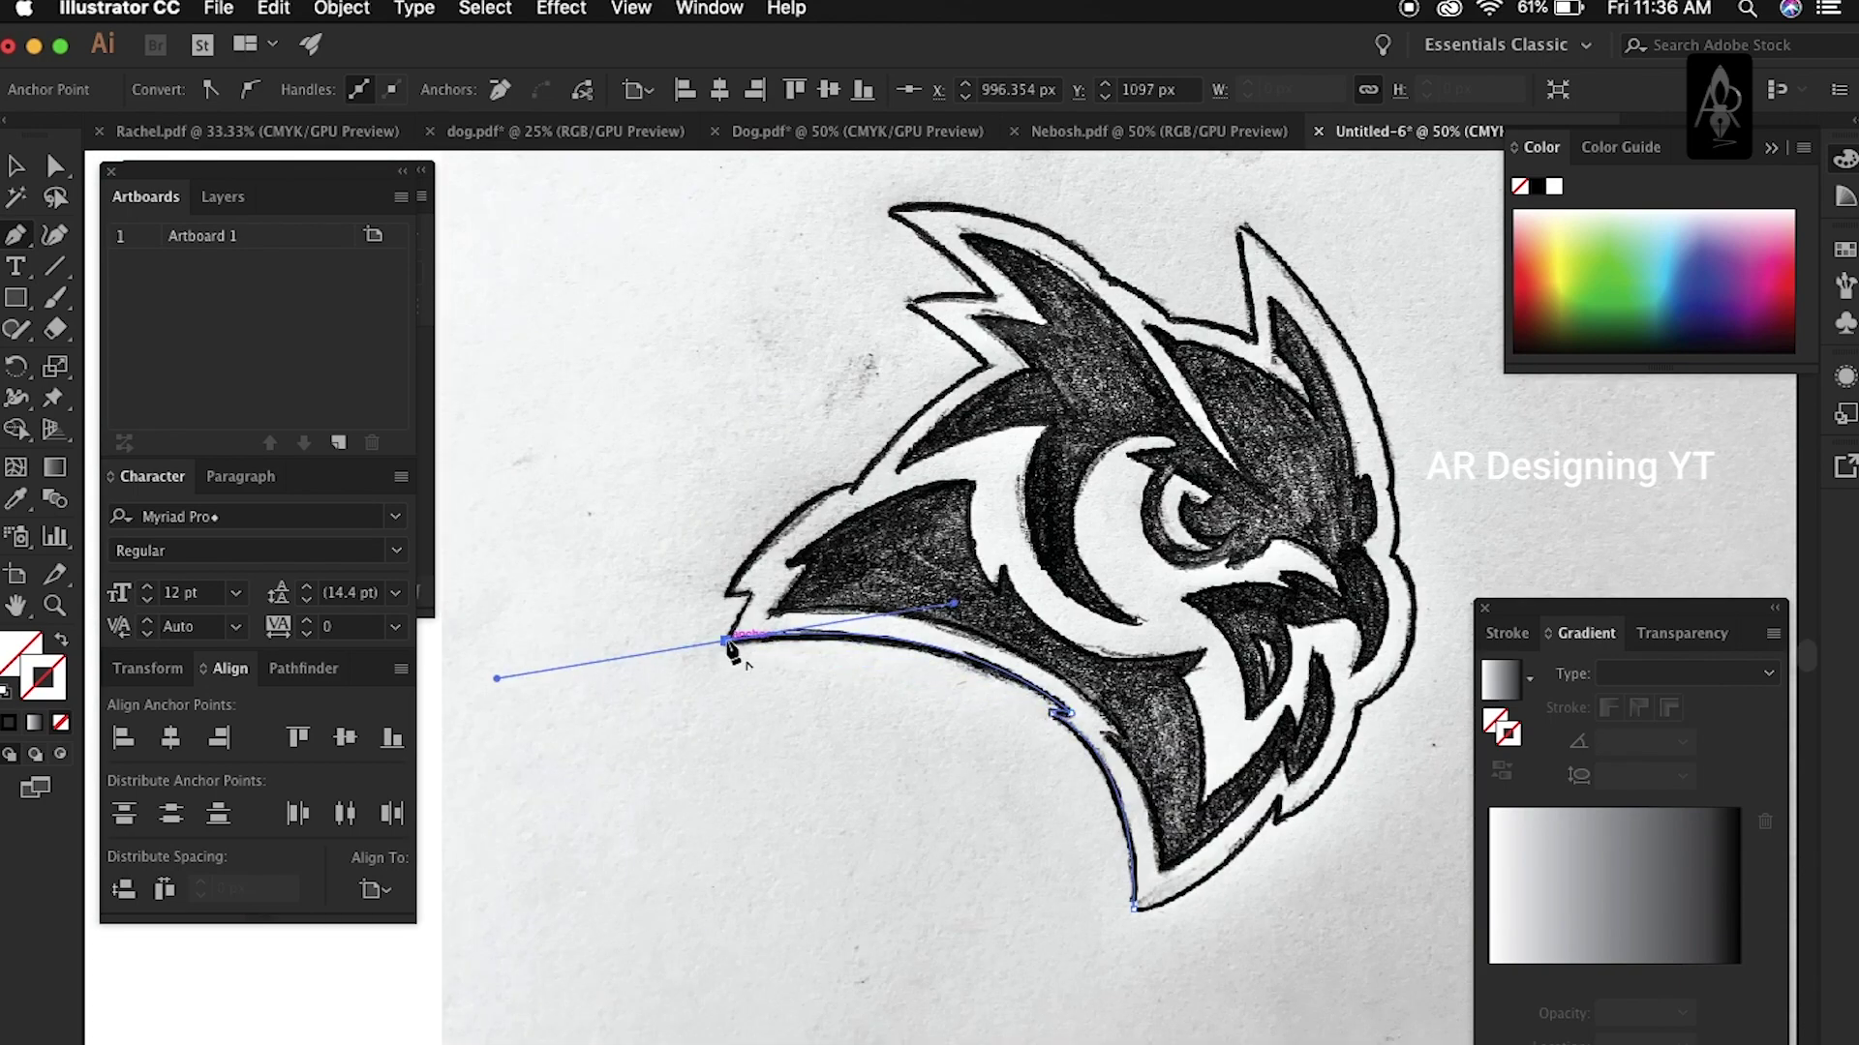
pyautogui.hotkey('ctrl', '+')
pyautogui.hotkey('ctrl', '+')
pyautogui.hotkey('ctrl', '+')
pyautogui.moveTo(760, 544); pyautogui.dragTo(790, 513)
pyautogui.moveTo(686, 559); pyautogui.dragTo(622, 572)
pyautogui.scroll(6, 621, 572)
pyautogui.moveTo(878, 516)
pyautogui.mouseDown()
pyautogui.moveTo(1161, 513)
pyautogui.moveTo(1155, 467)
pyautogui.mouseUp()
pyautogui.scroll(5, 881, 526)
pyautogui.moveTo(903, 588); pyautogui.dragTo(1191, 462)
pyautogui.scroll(5, 904, 597)
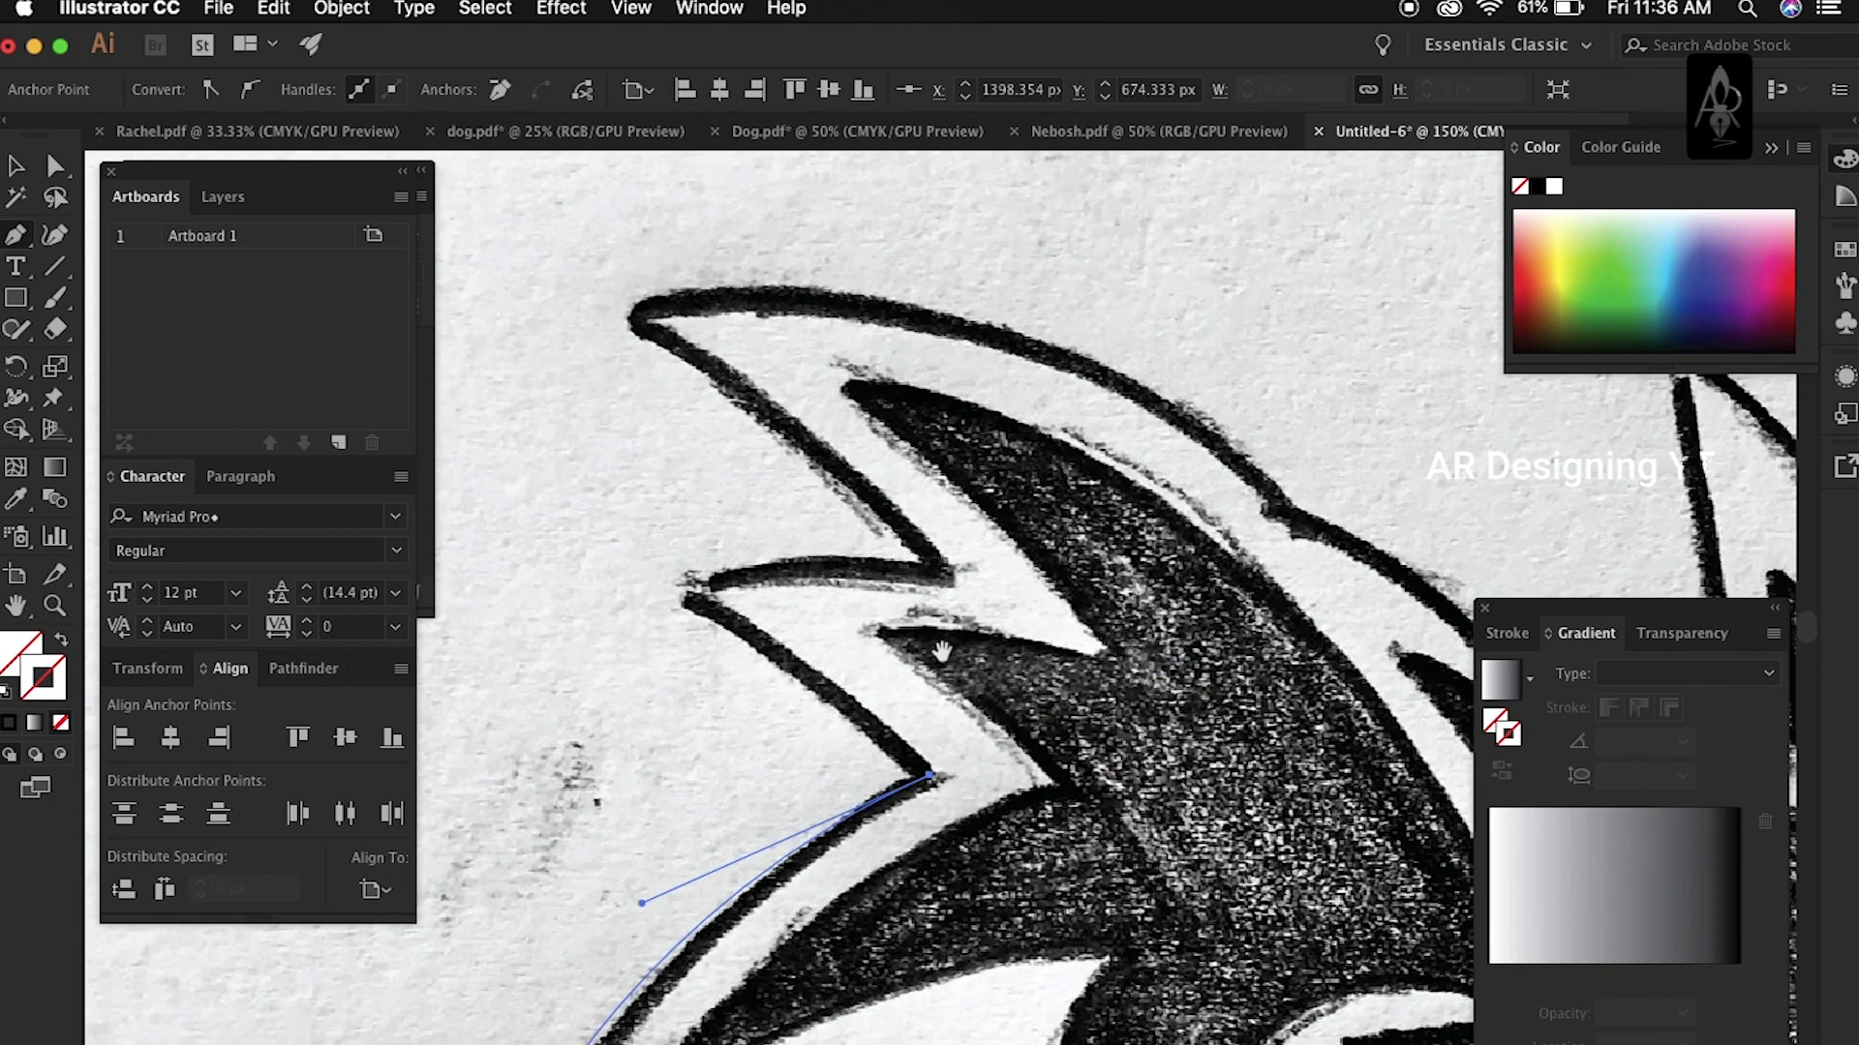
pyautogui.moveTo(685, 592); pyautogui.dragTo(634, 587)
pyautogui.moveTo(954, 581); pyautogui.dragTo(1074, 608)
# Step: Trace the crown's spike tips and the ear tuft
pyautogui.press('super+minus')
pyautogui.moveTo(892, 453); pyautogui.dragTo(741, 390)
pyautogui.moveTo(879, 494)
pyautogui.mouseDown()
pyautogui.moveTo(1018, 525)
pyautogui.moveTo(1175, 716)
pyautogui.mouseUp()
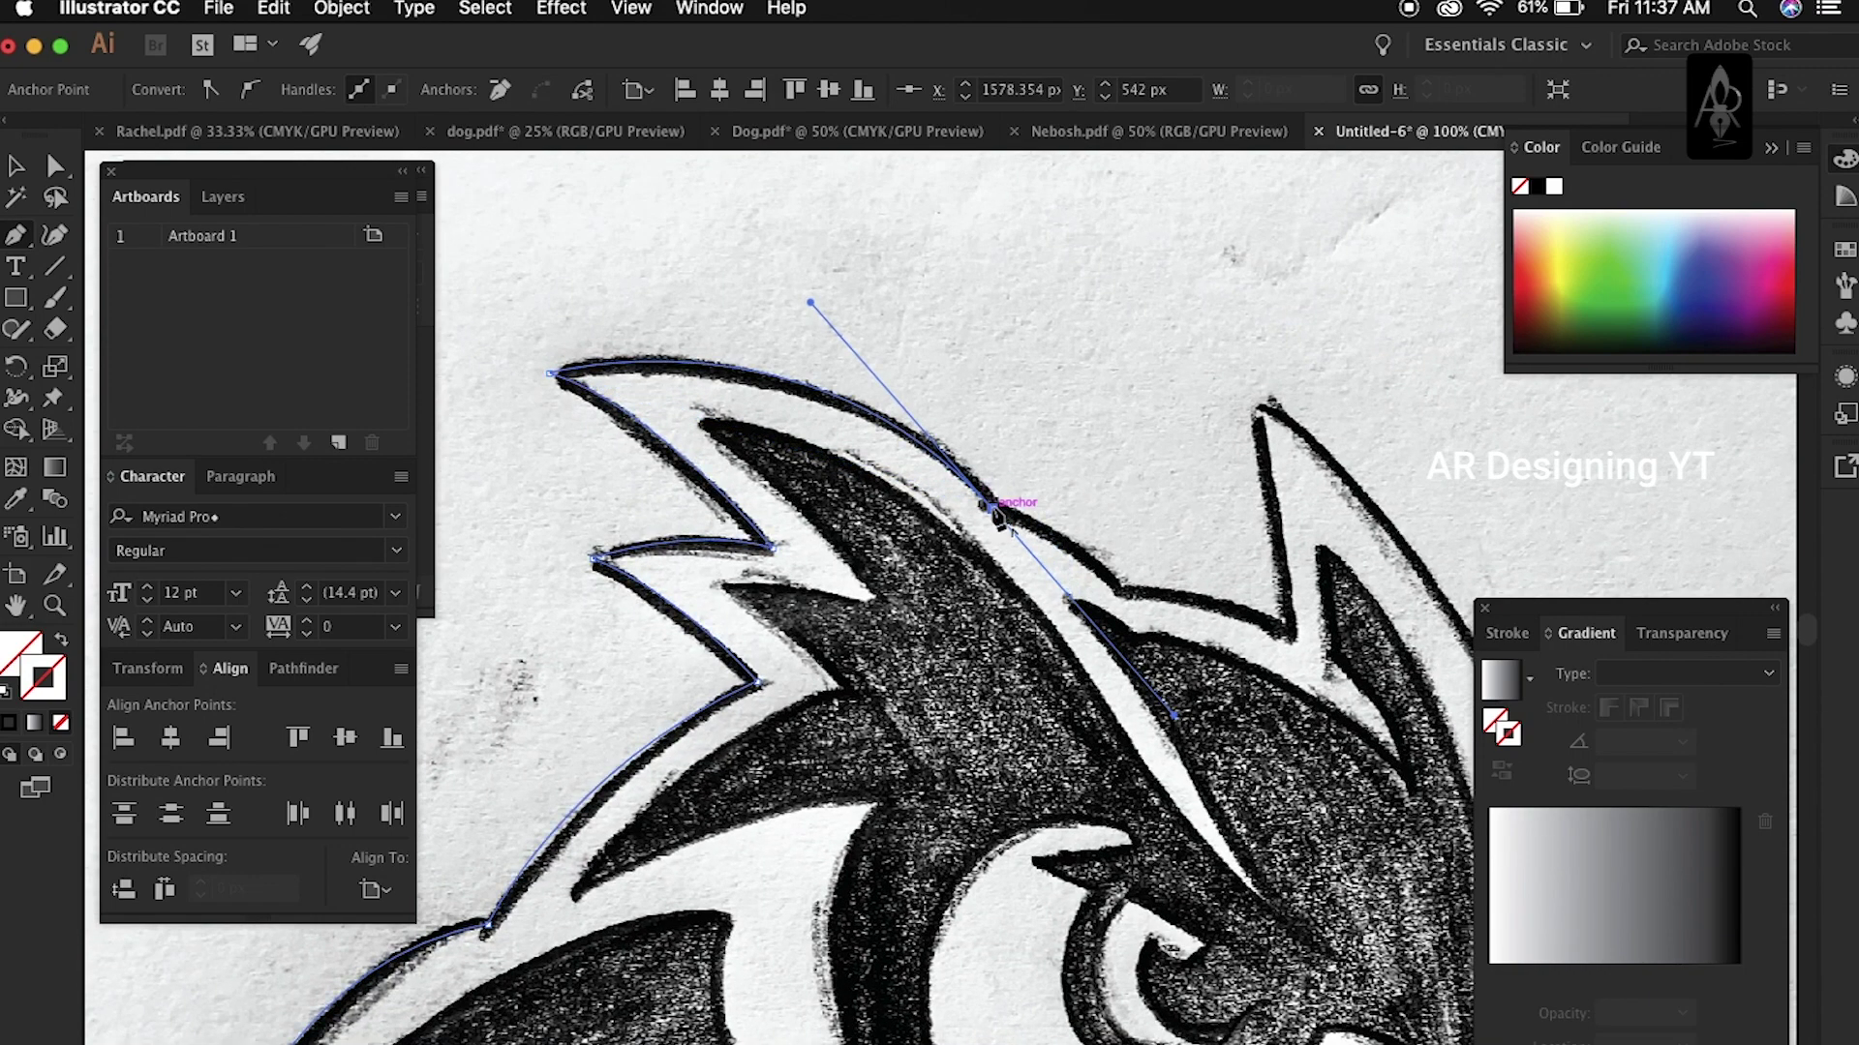
pyautogui.moveTo(1123, 598); pyautogui.dragTo(1126, 595)
pyautogui.scroll(-2, 1123, 598)
pyautogui.hscroll(6, 1123, 598)
pyautogui.moveTo(992, 562); pyautogui.dragTo(1080, 625)
pyautogui.moveTo(950, 332); pyautogui.dragTo(935, 316)
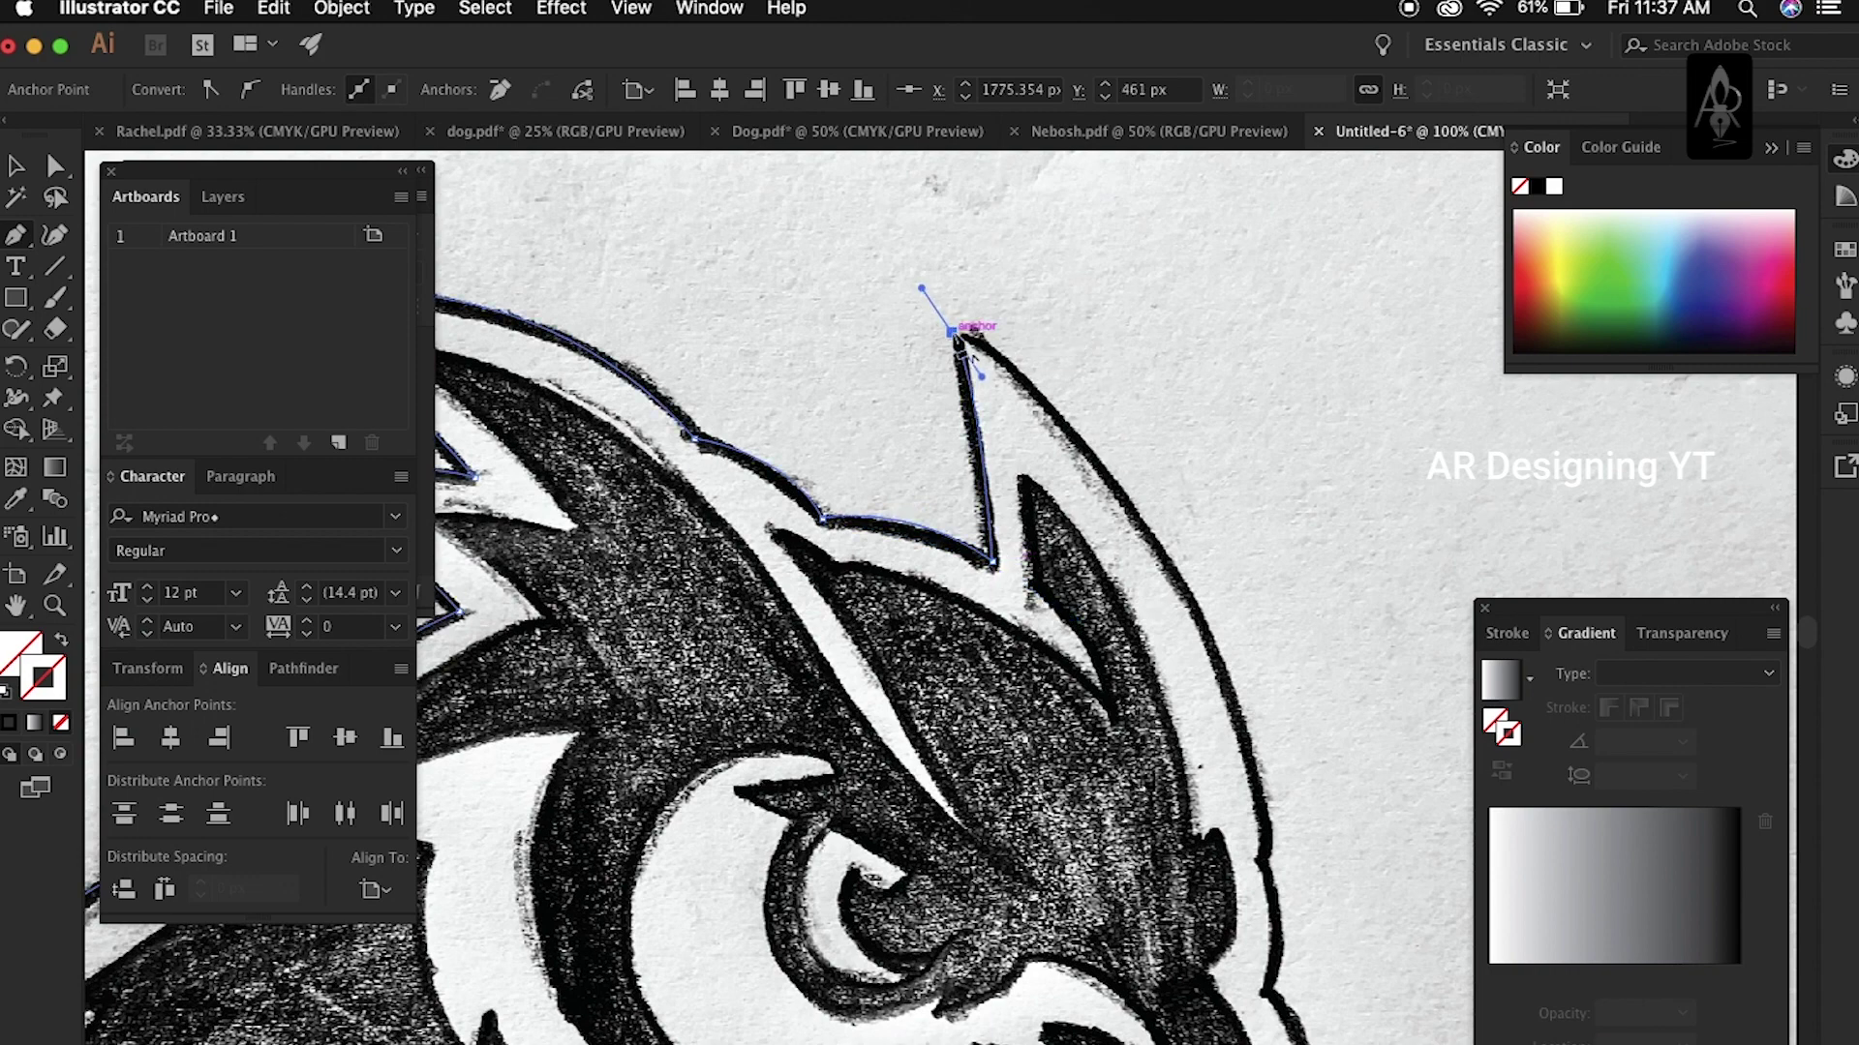
pyautogui.scroll(-3, 961, 348)
pyautogui.hscroll(3, 961, 349)
# Step: Curve the outline down the owl's right side and around toward the chin
pyautogui.moveTo(986, 576); pyautogui.dragTo(968, 905)
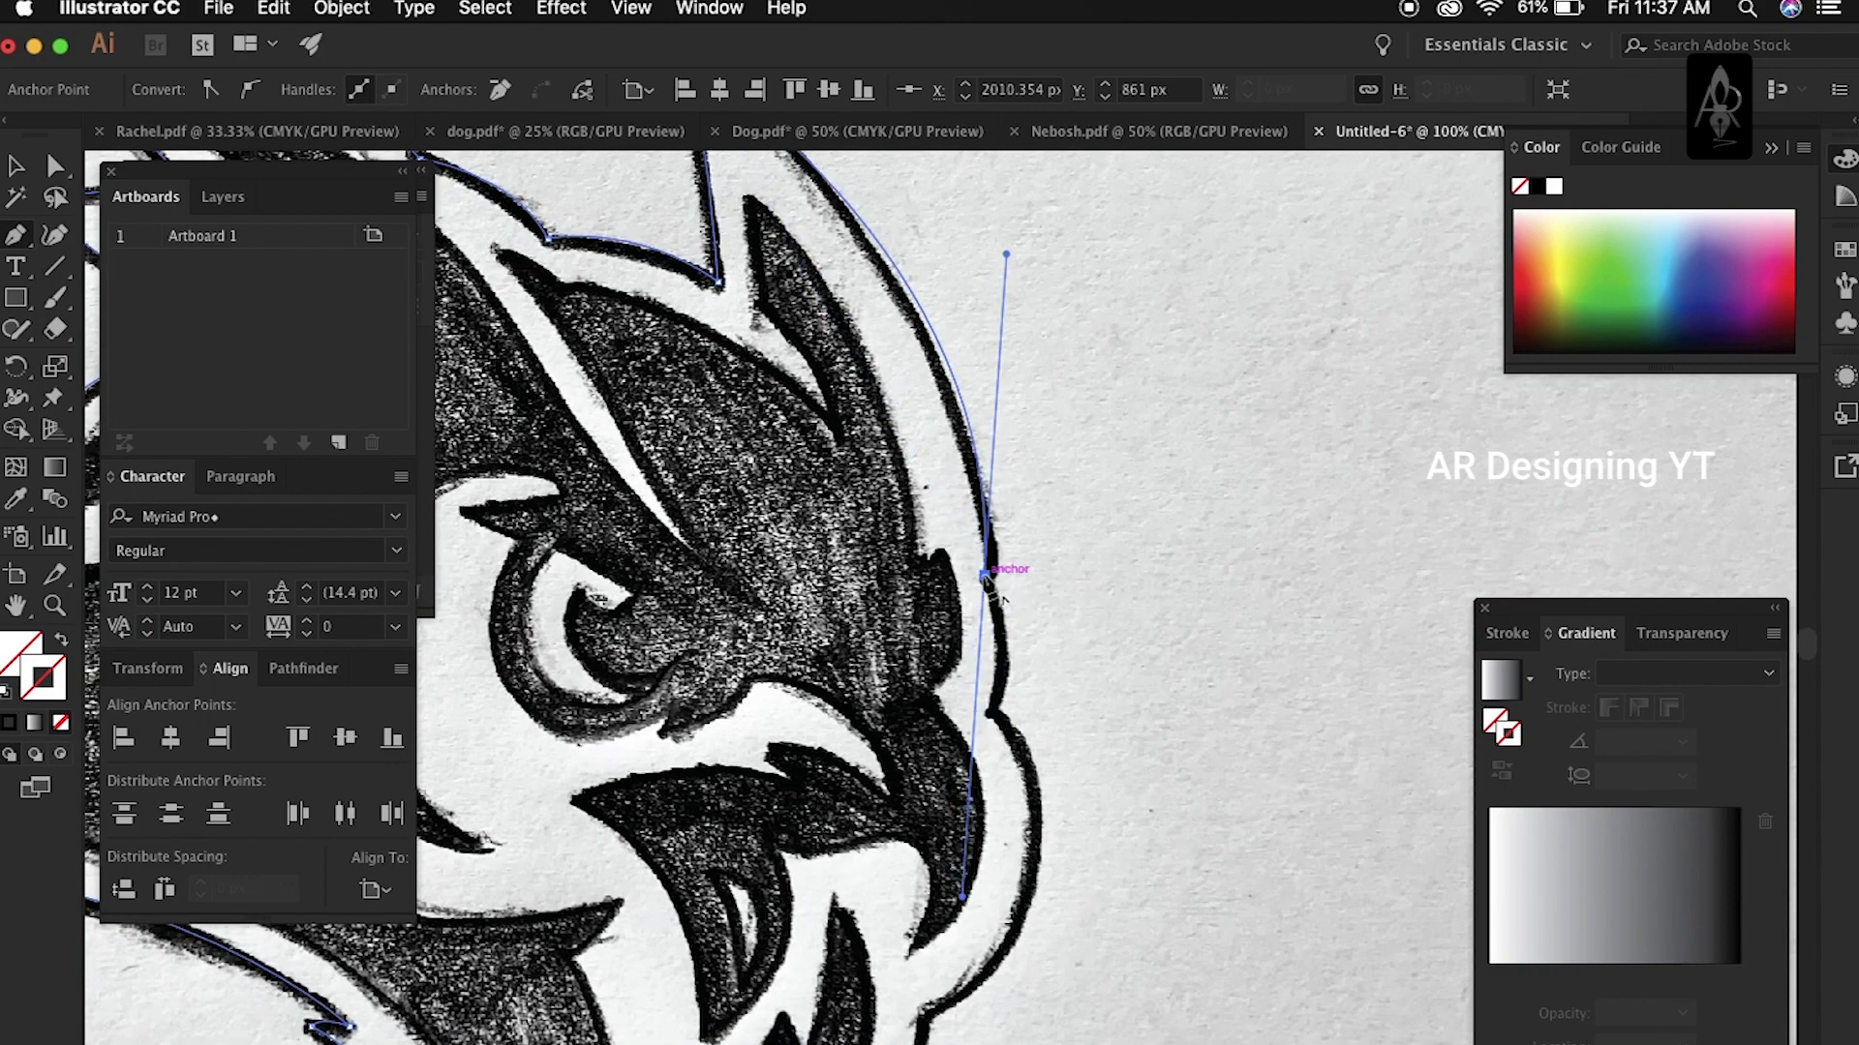
pyautogui.click(992, 709)
pyautogui.scroll(-3, 1008, 713)
pyautogui.hscroll(-2, 1008, 714)
pyautogui.moveTo(1082, 685); pyautogui.dragTo(1263, 552)
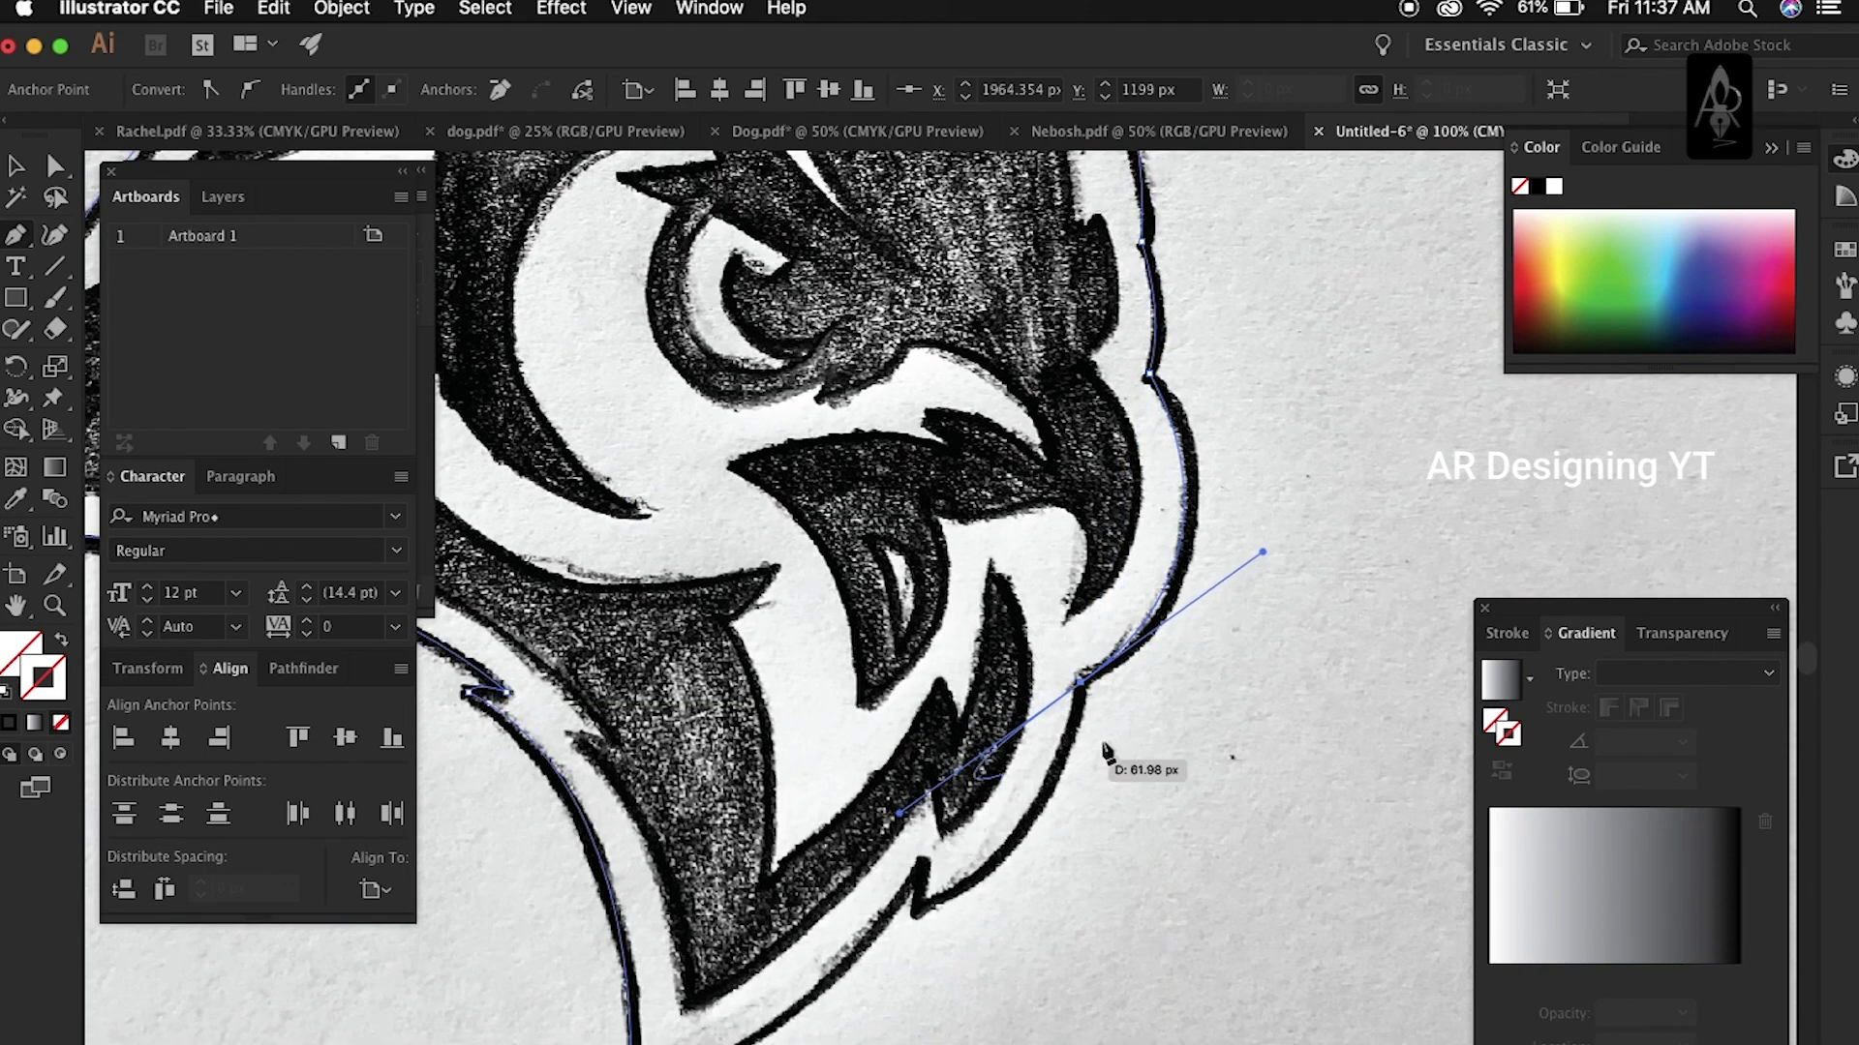
pyautogui.scroll(-3, 1074, 789)
pyautogui.hscroll(-2, 1075, 789)
pyautogui.moveTo(978, 760); pyautogui.dragTo(1118, 711)
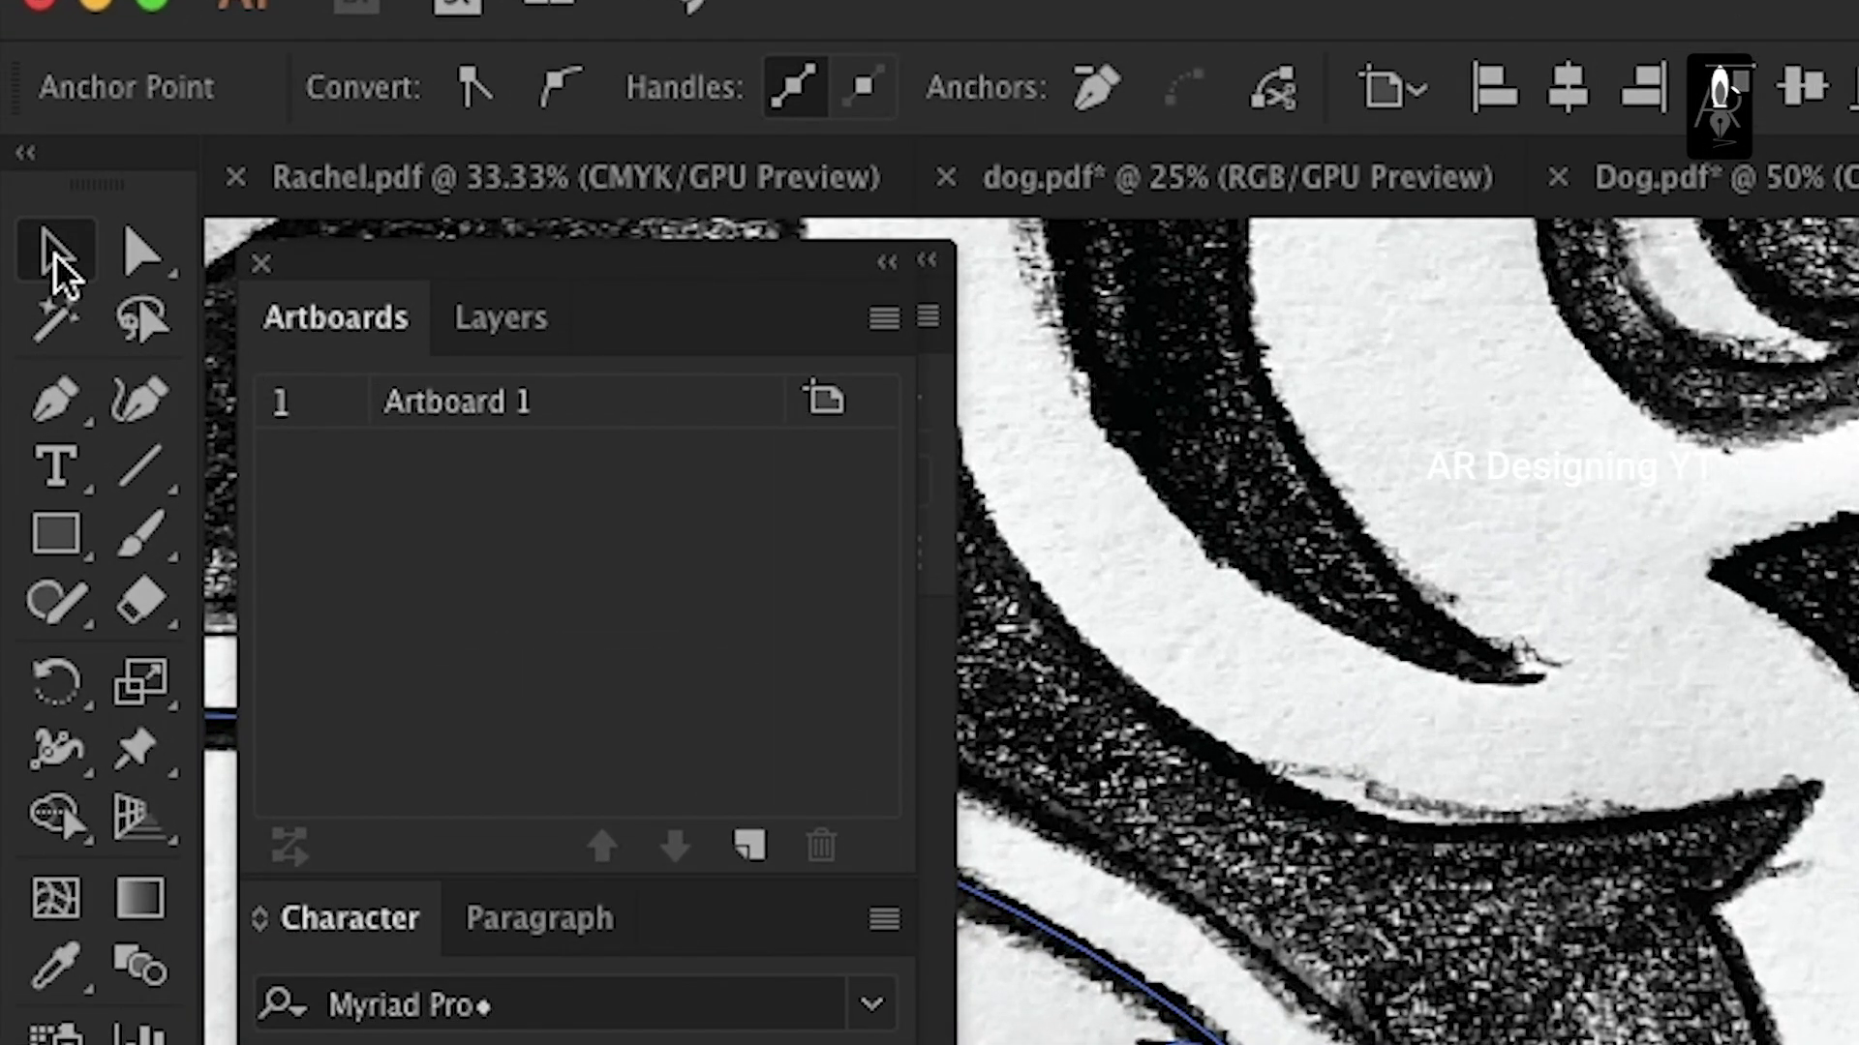
# Step: Give the outer outline a black 4 pt stroke, then start a new path at the chin's dark shape
pyautogui.click(55, 254)
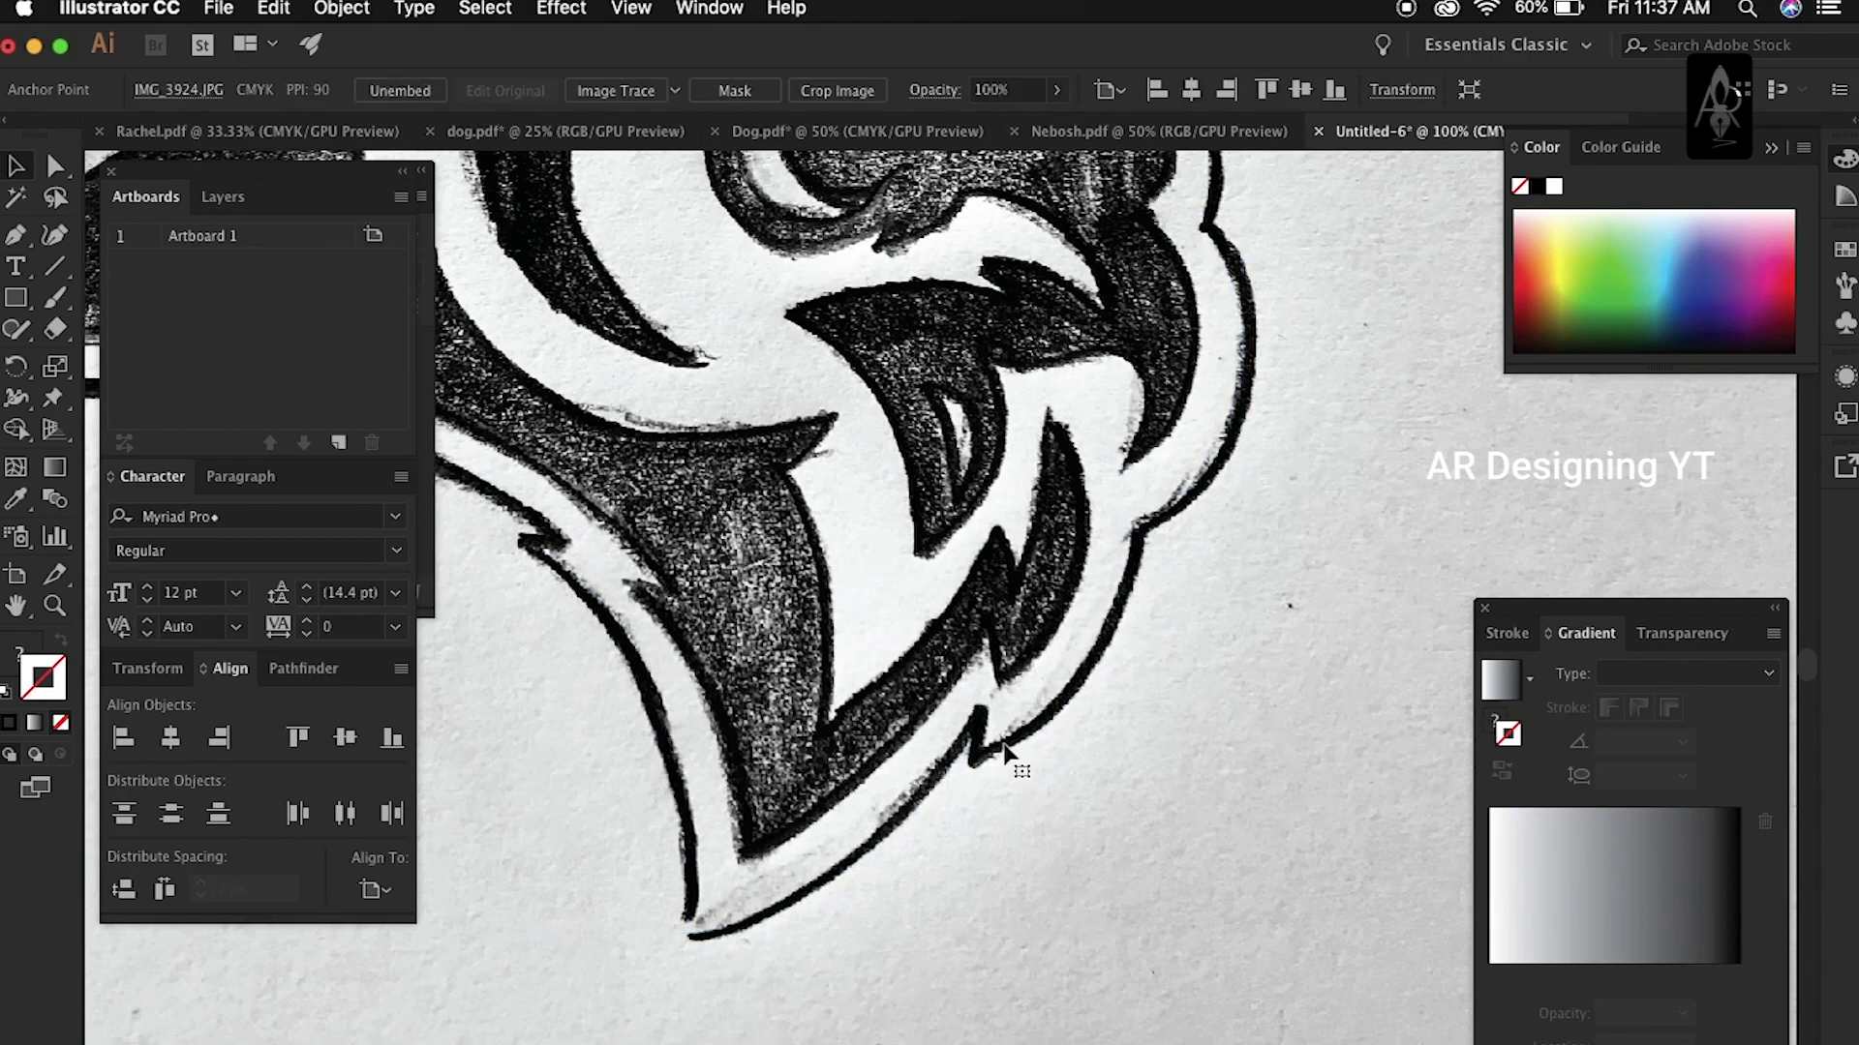
pyautogui.click(1004, 750)
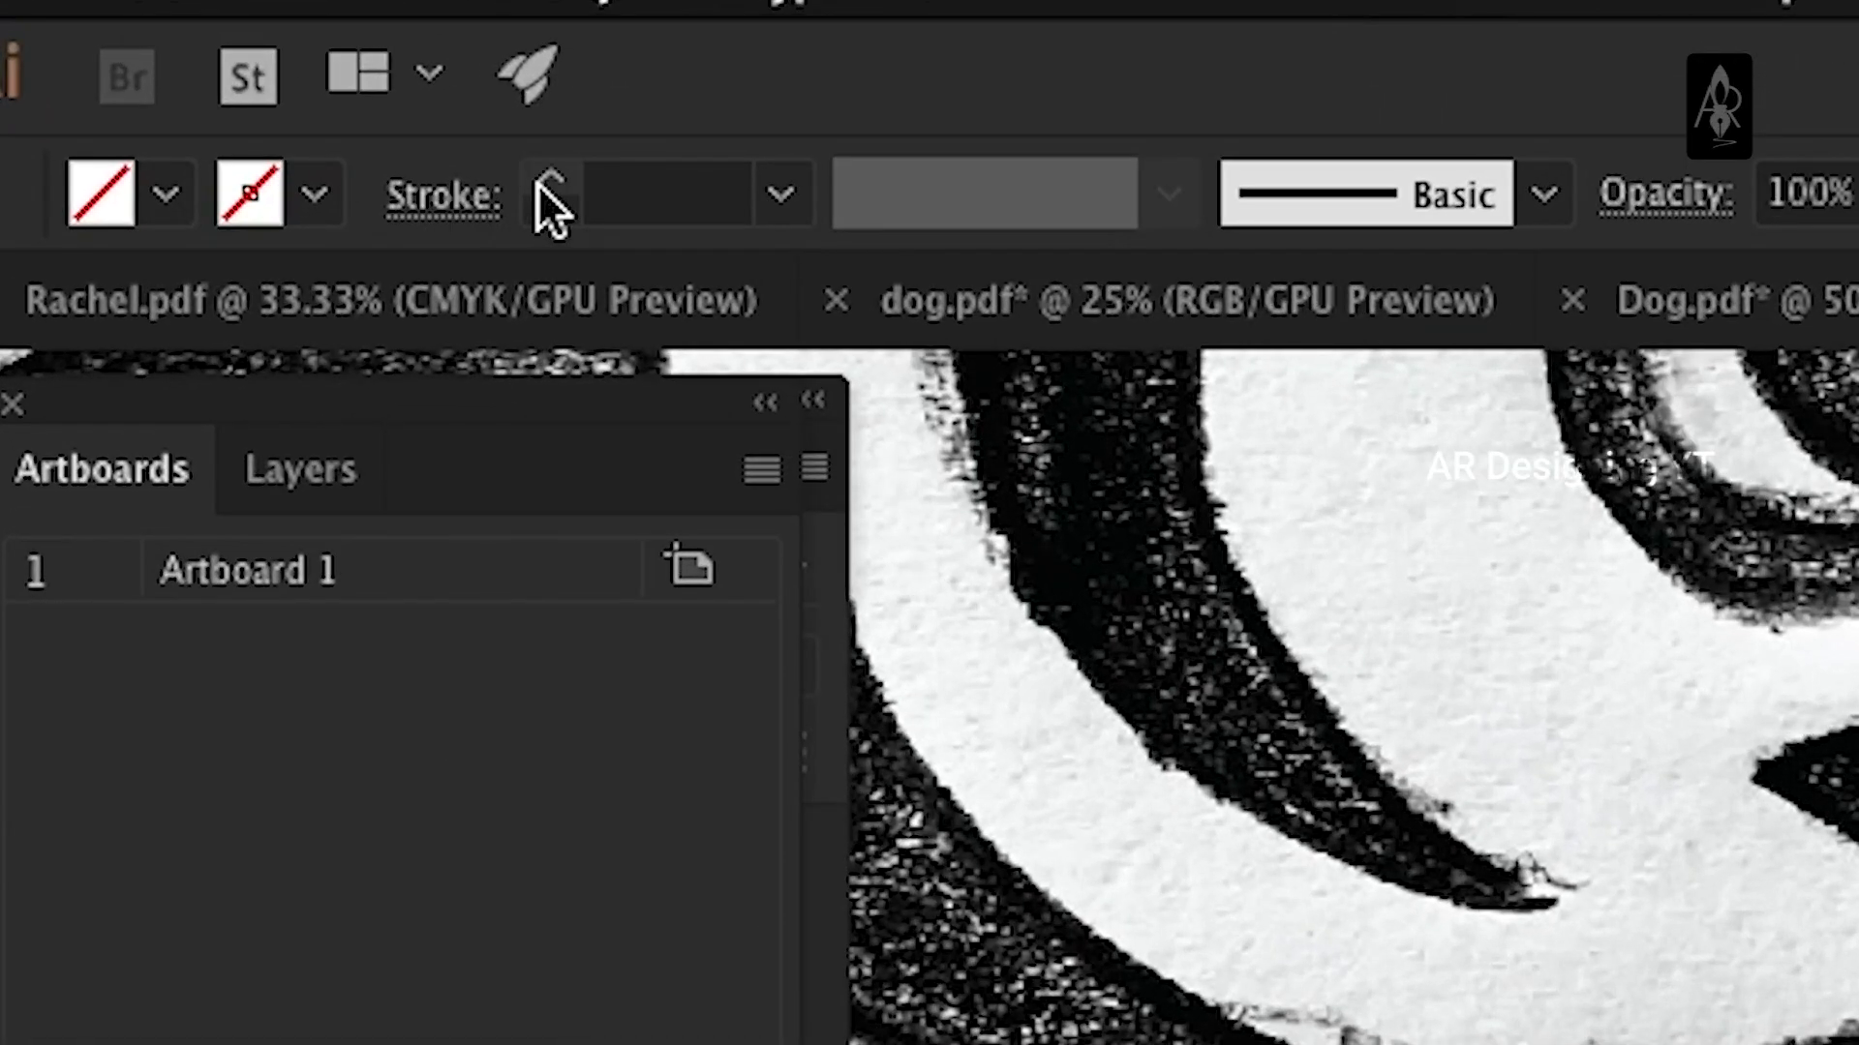
pyautogui.click(542, 178)
pyautogui.click(542, 178)
pyautogui.click(542, 178)
pyautogui.click(542, 178)
pyautogui.click(542, 178)
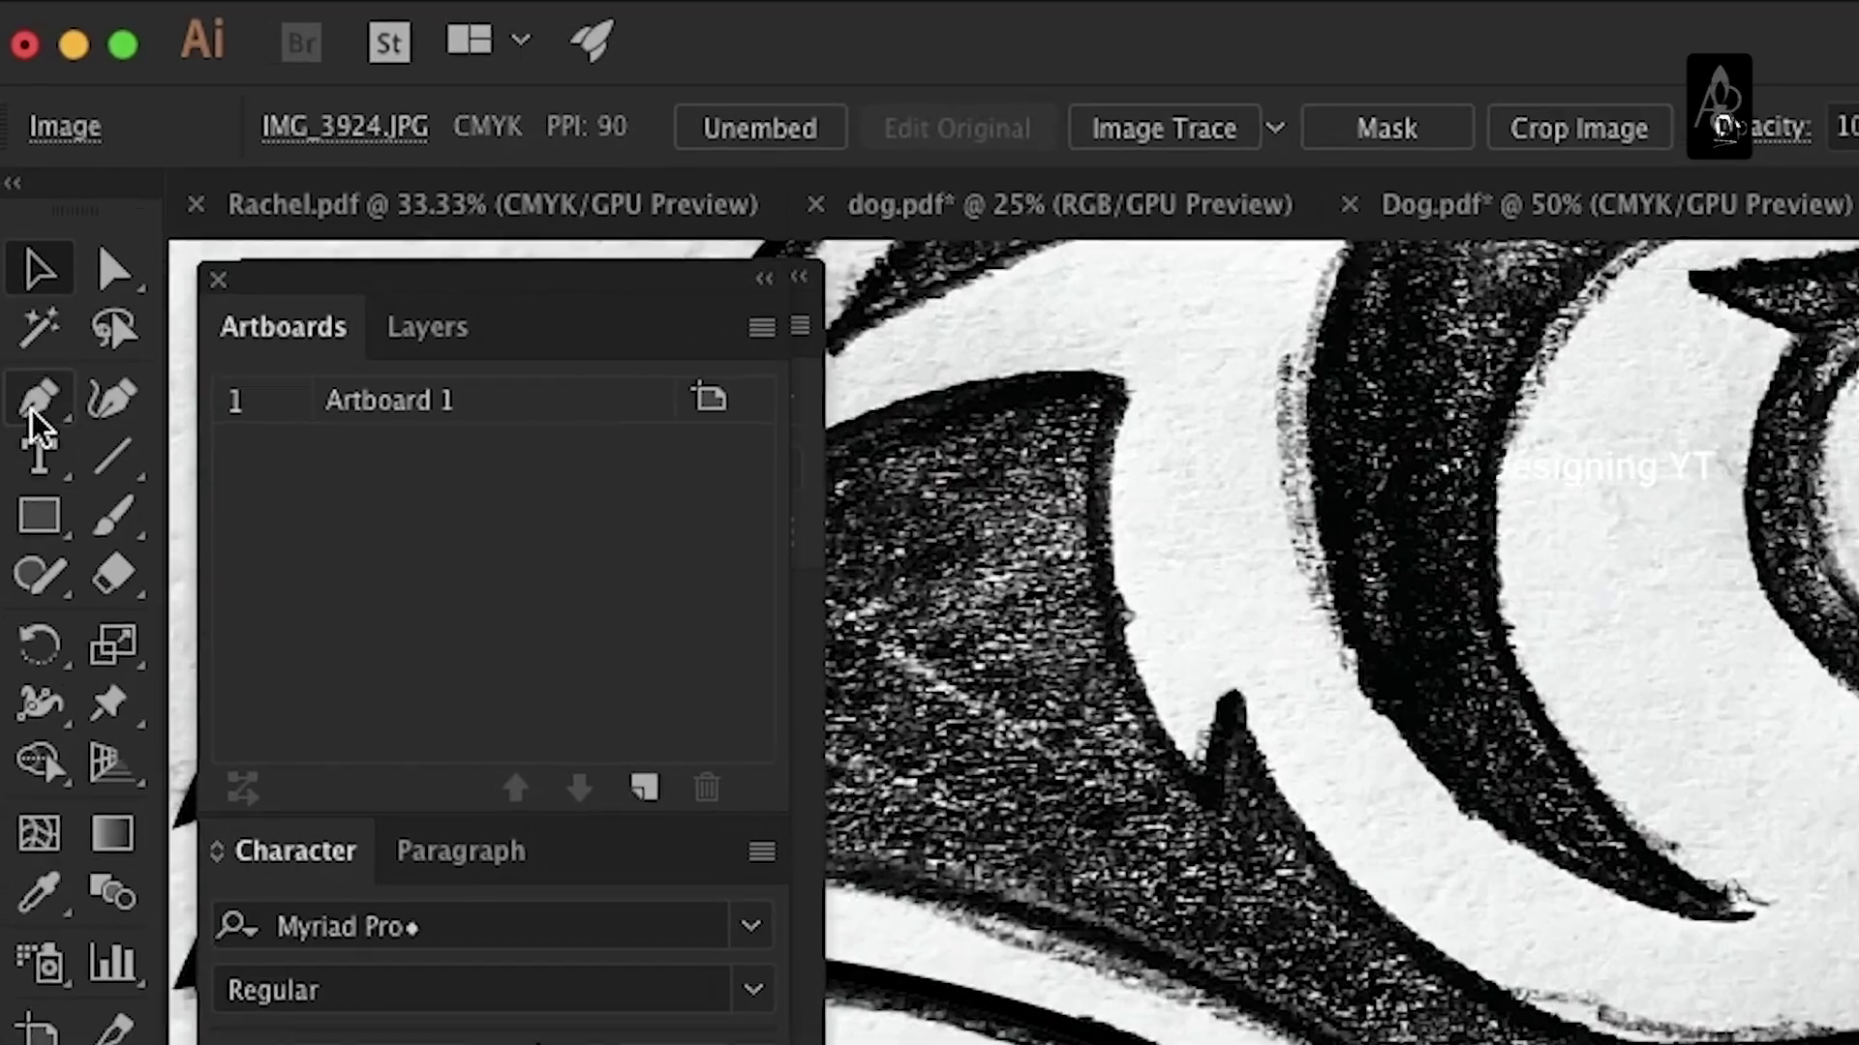
pyautogui.click(31, 347)
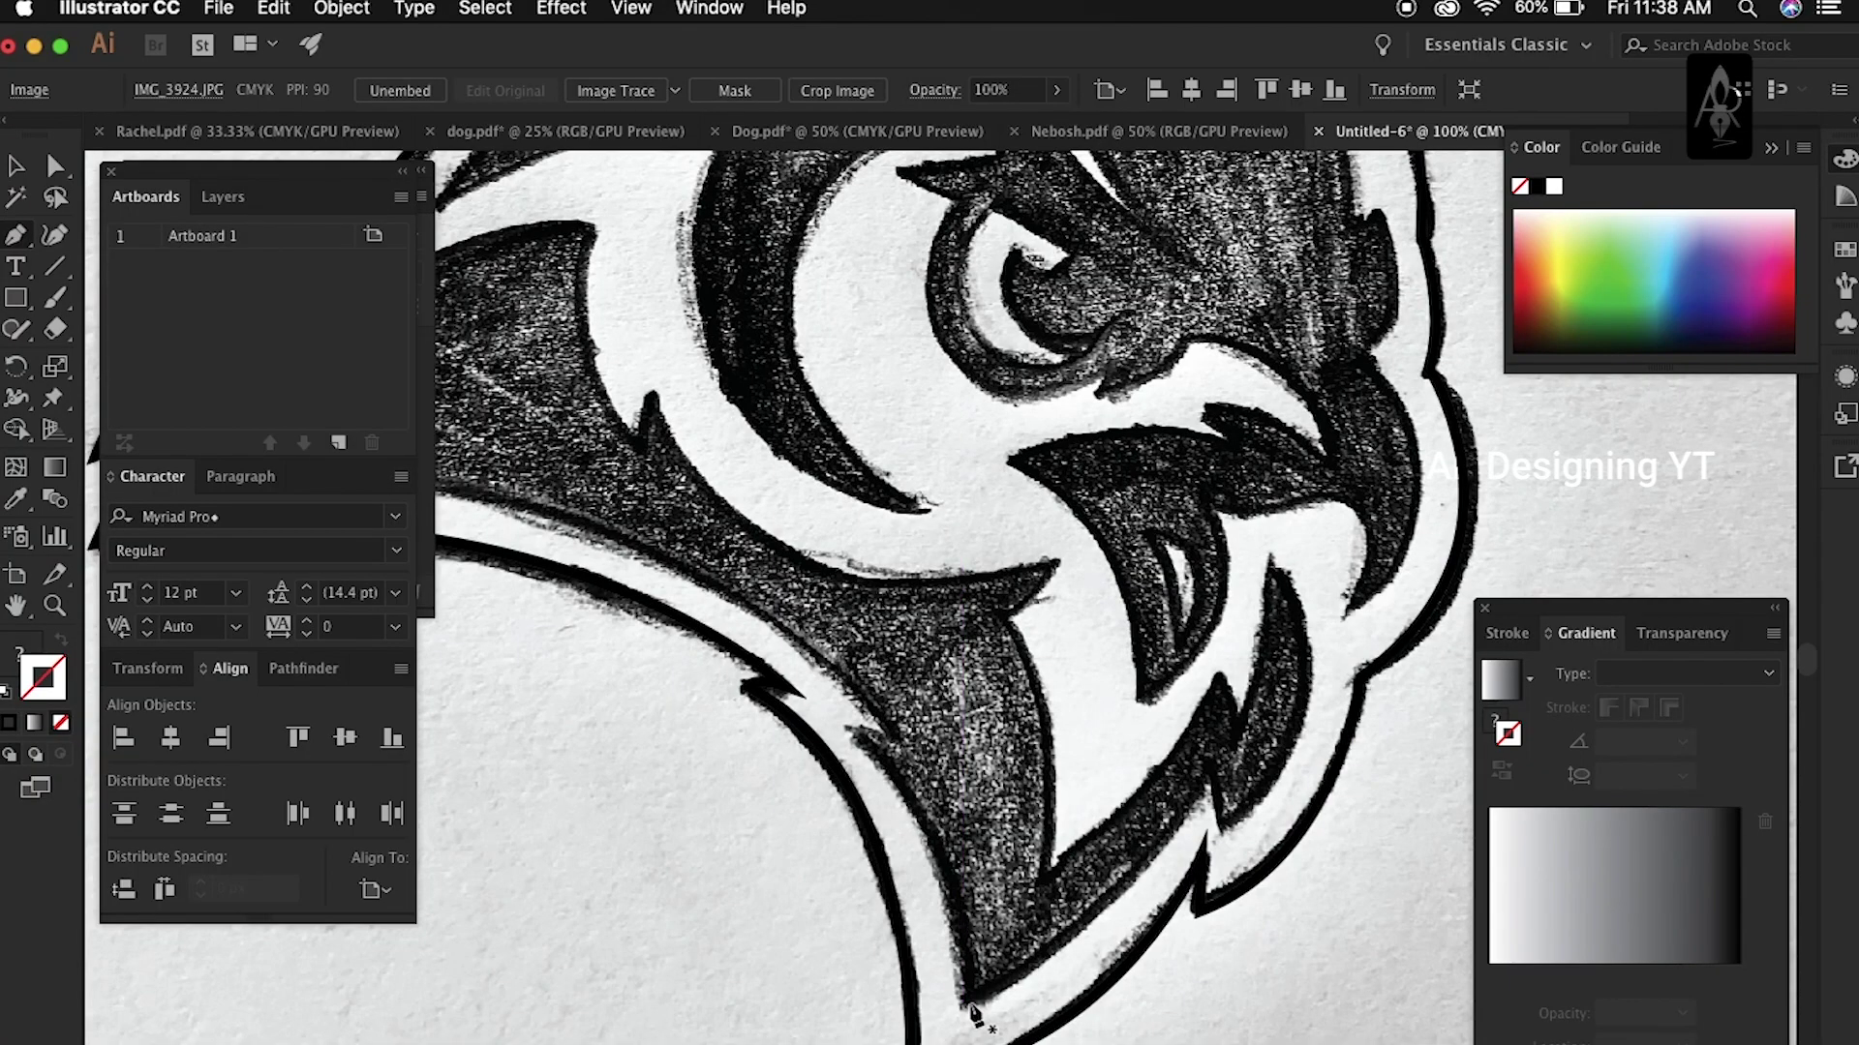
pyautogui.click(969, 1005)
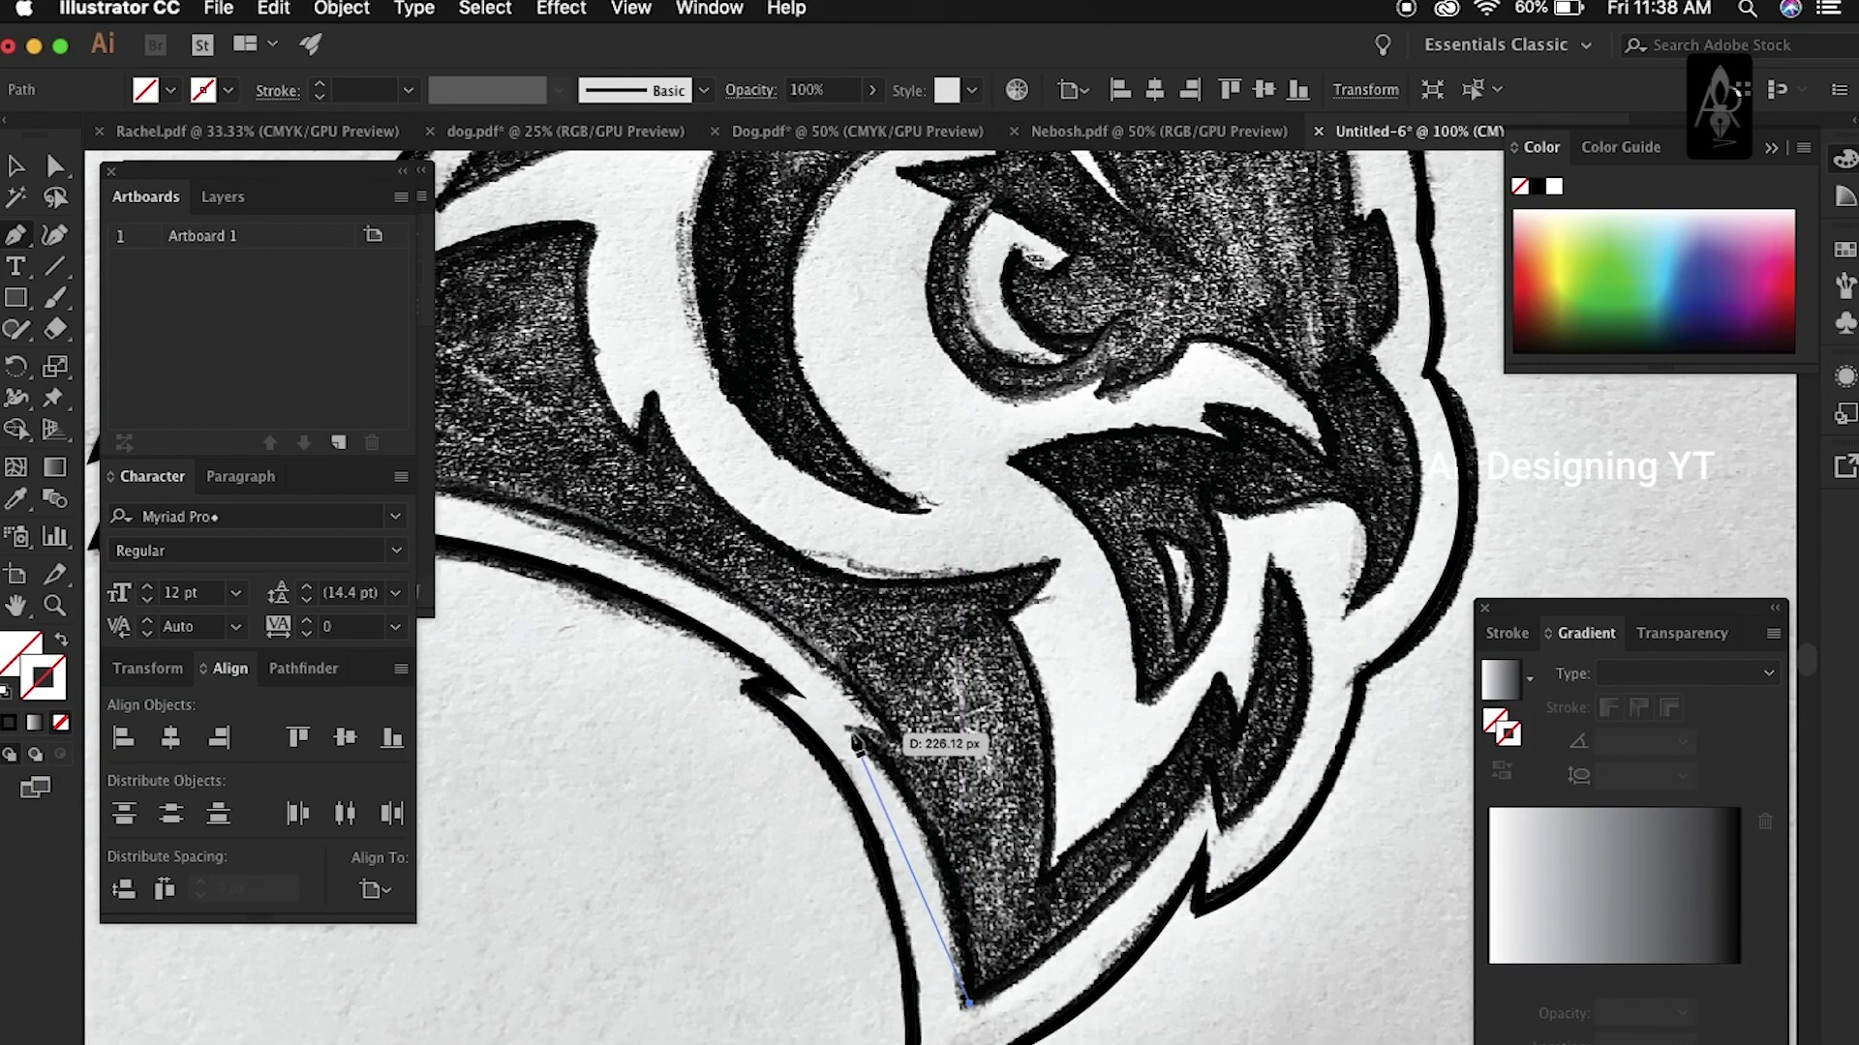
# Step: Trace the jaw shape's bottom, left tip and top edge toward the beak
pyautogui.moveTo(852, 733); pyautogui.dragTo(744, 688)
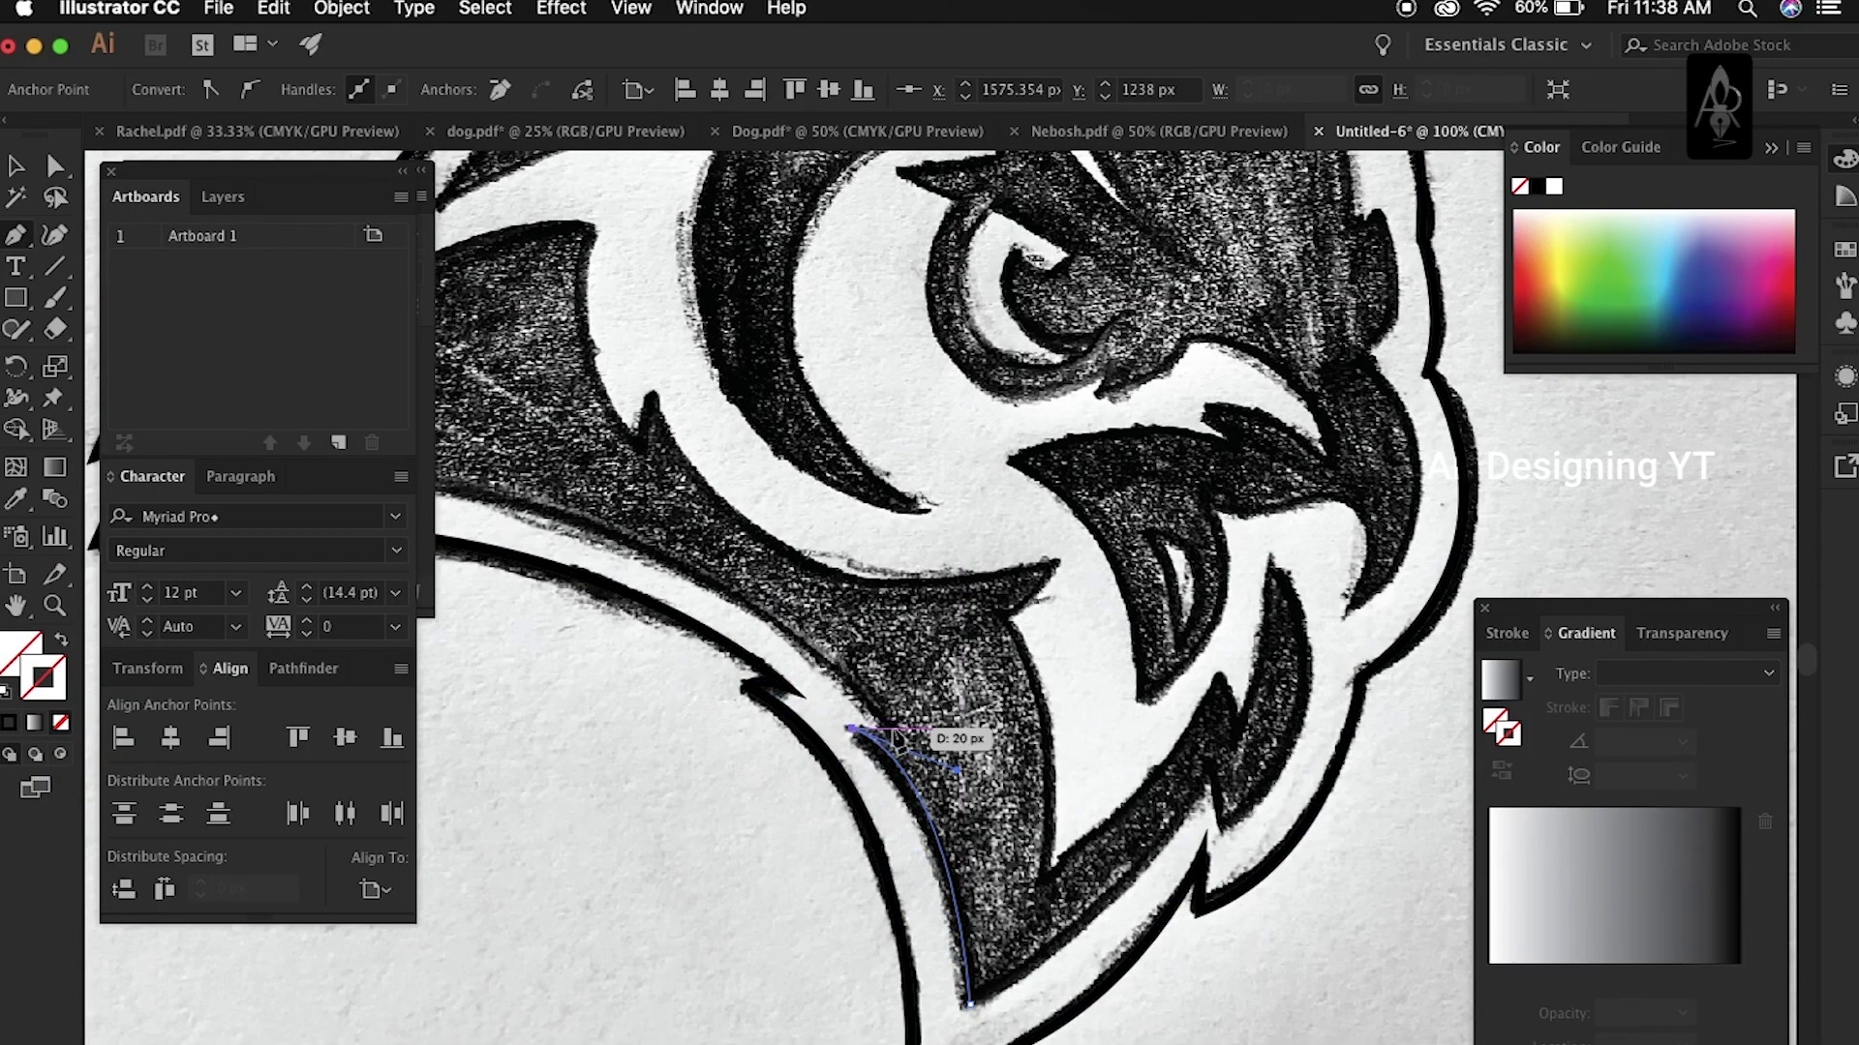
pyautogui.press('super+minus')
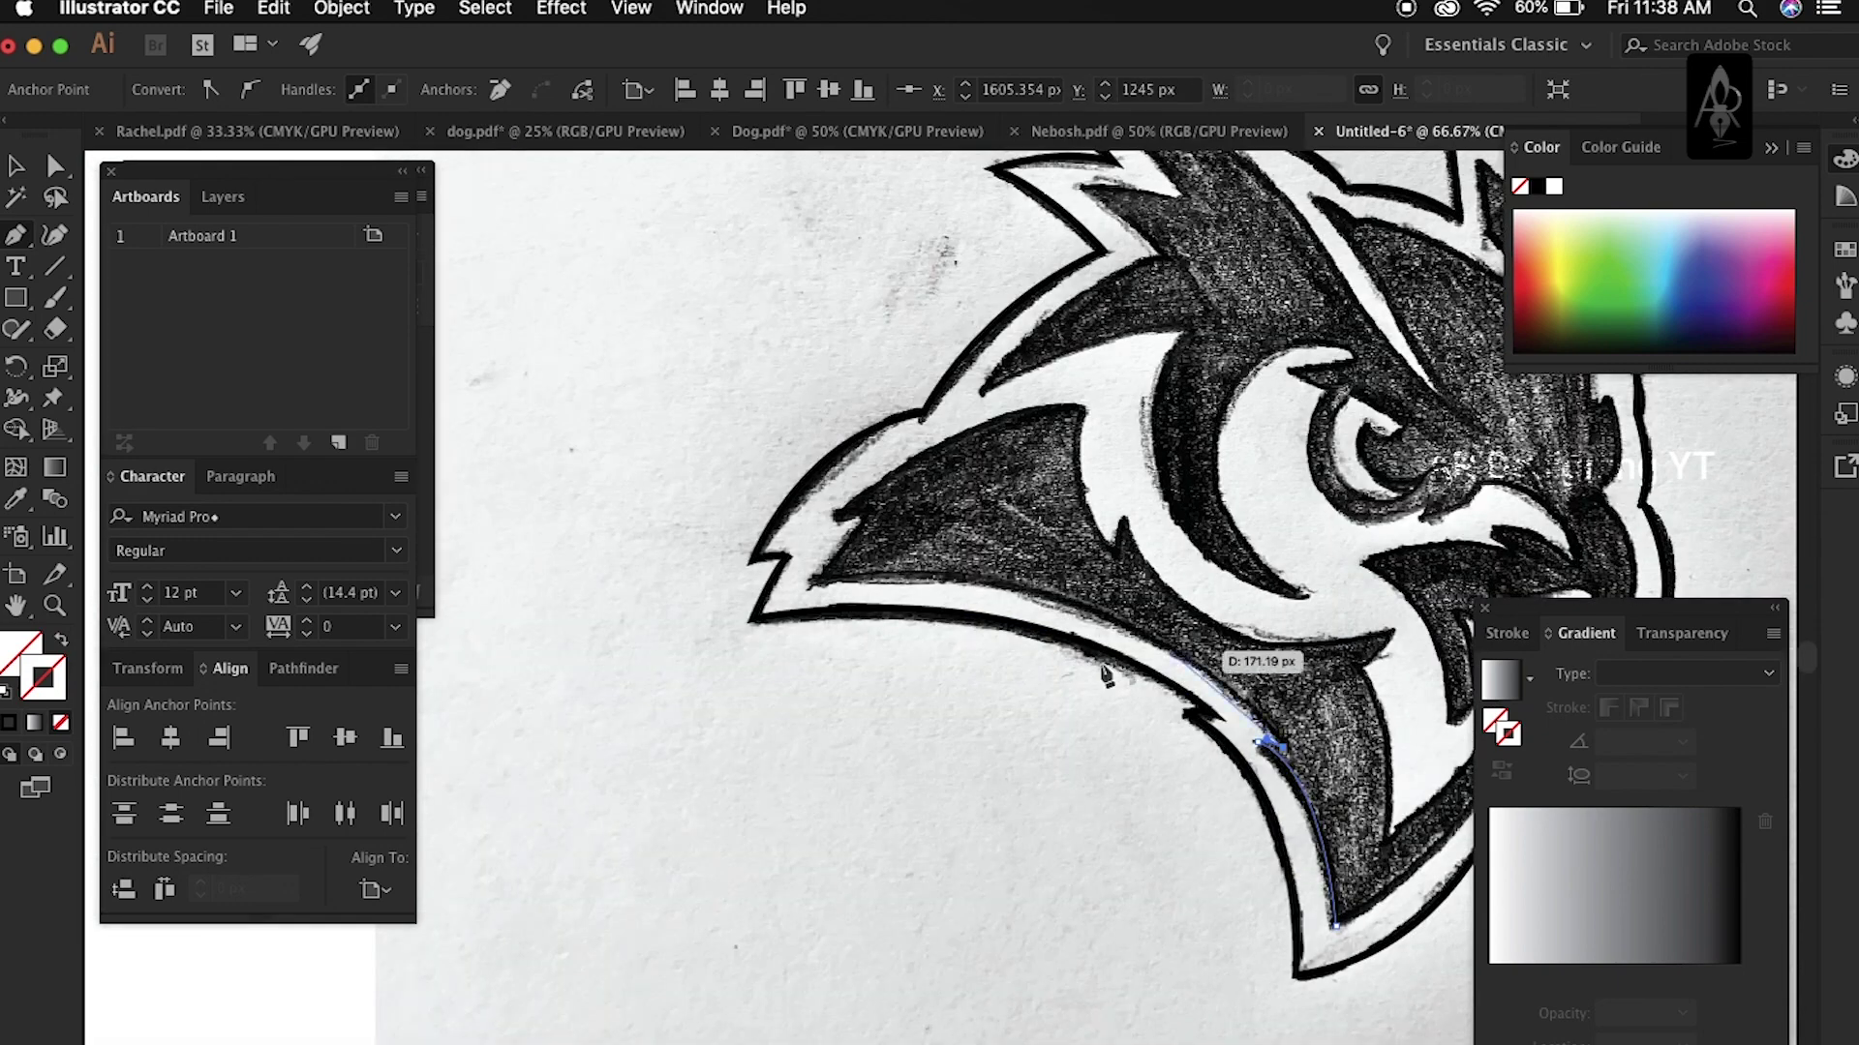
pyautogui.moveTo(813, 583); pyautogui.dragTo(479, 621)
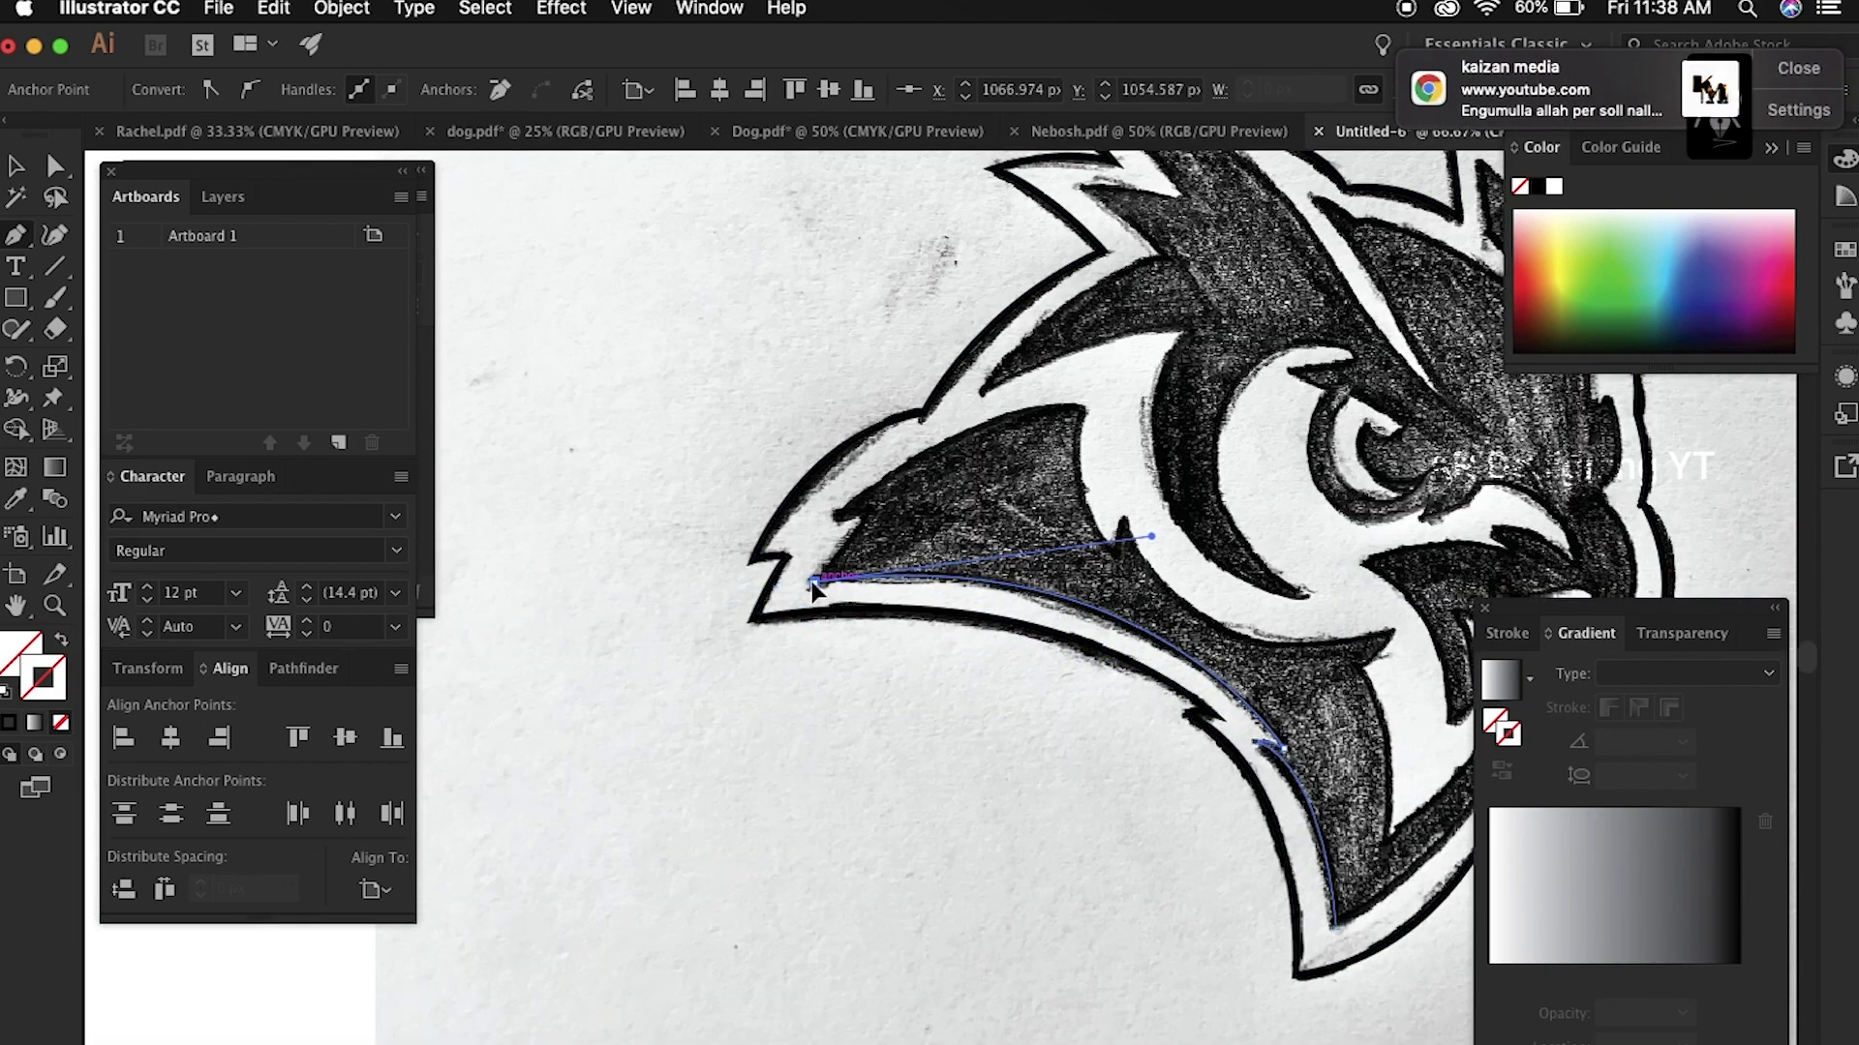
pyautogui.press('super+plus')
pyautogui.press('super+plus')
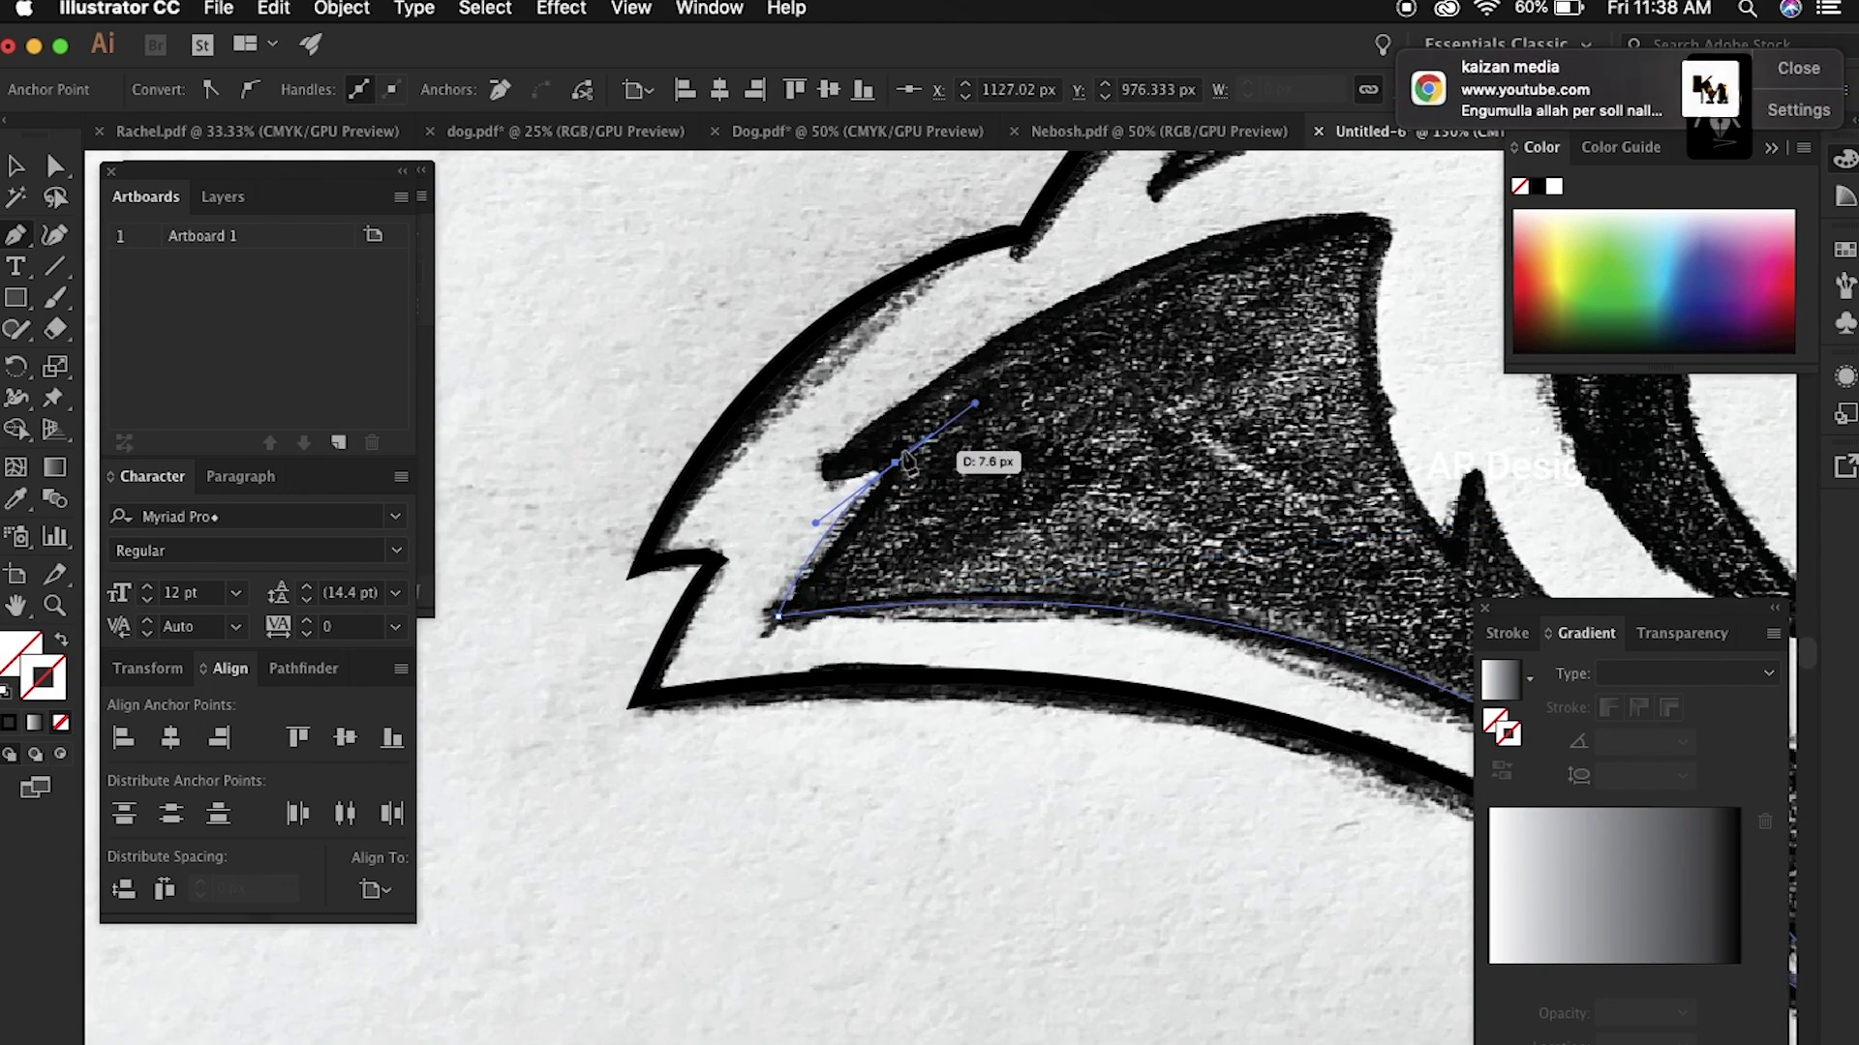
pyautogui.moveTo(895, 463); pyautogui.dragTo(747, 504)
pyautogui.press('super+minus')
pyautogui.moveTo(1137, 437)
pyautogui.mouseDown()
pyautogui.moveTo(1022, 455)
pyautogui.moveTo(997, 571)
pyautogui.mouseUp()
pyautogui.moveTo(833, 599); pyautogui.dragTo(926, 711)
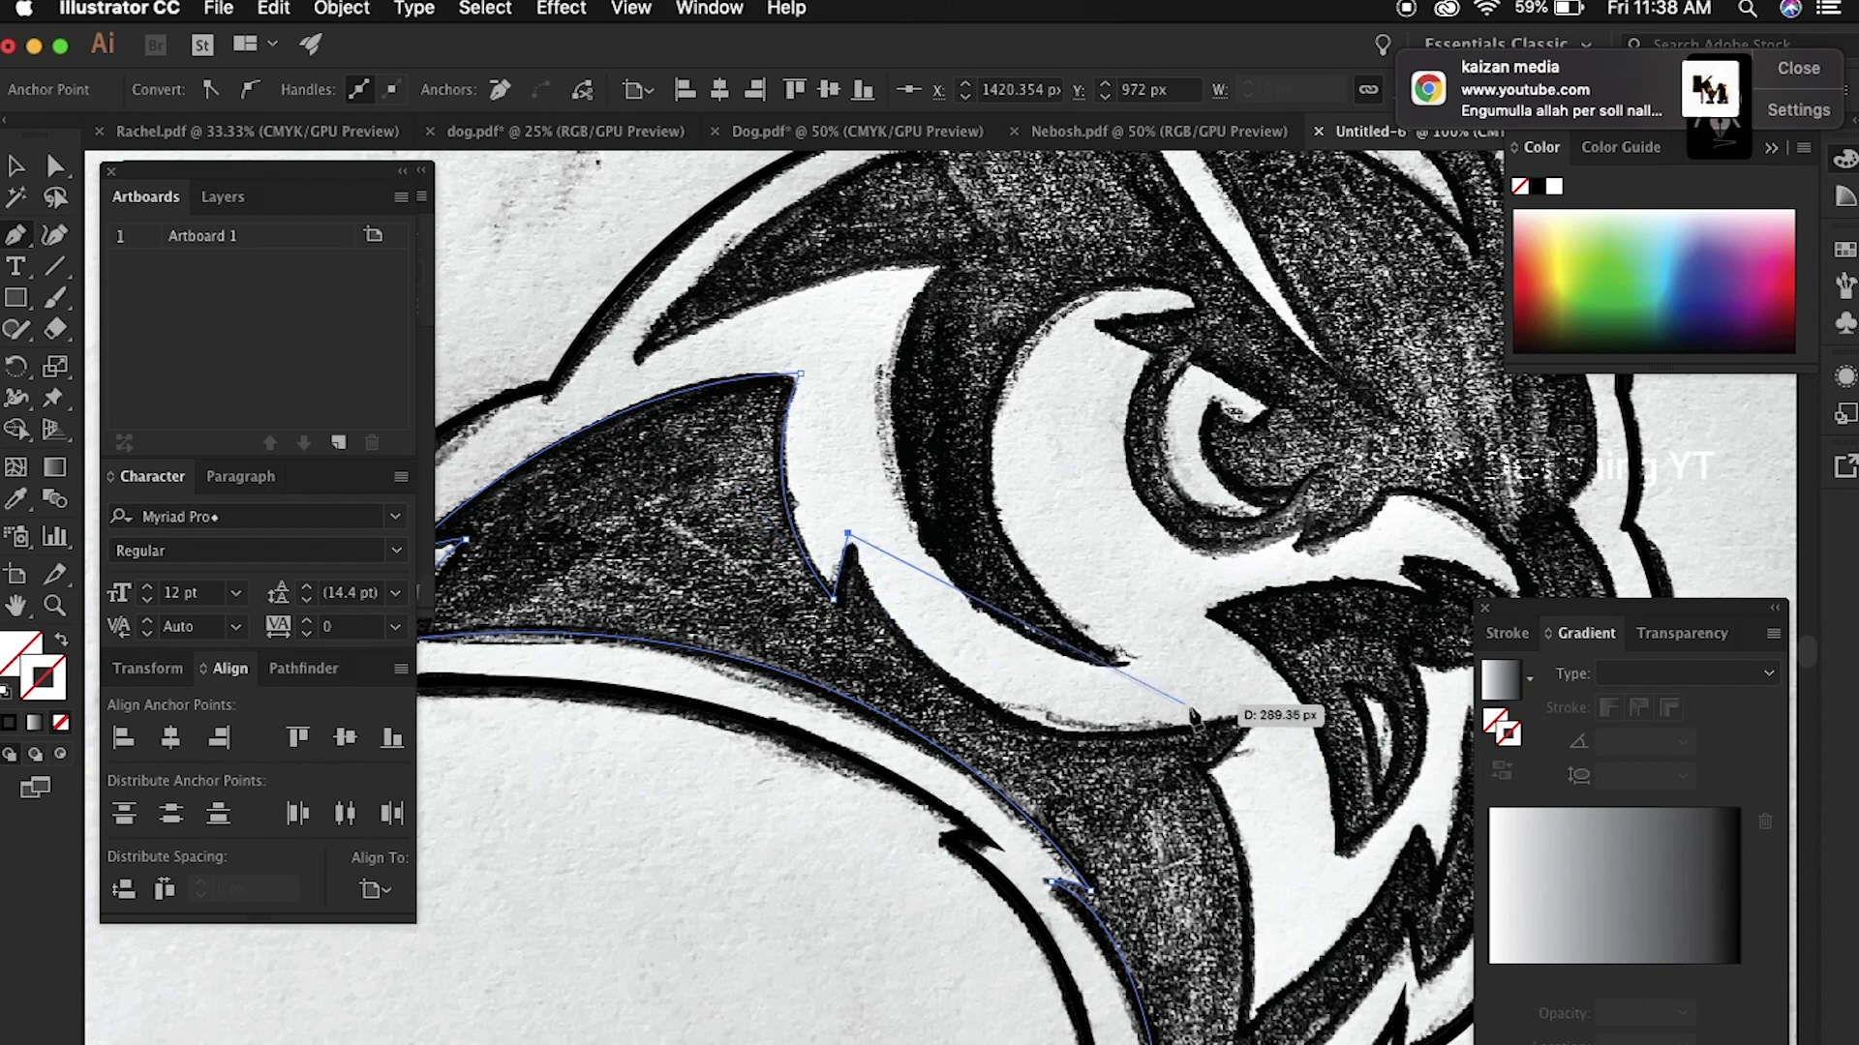
pyautogui.moveTo(1186, 712); pyautogui.dragTo(844, 605)
pyautogui.moveTo(896, 670); pyautogui.dragTo(1223, 578)
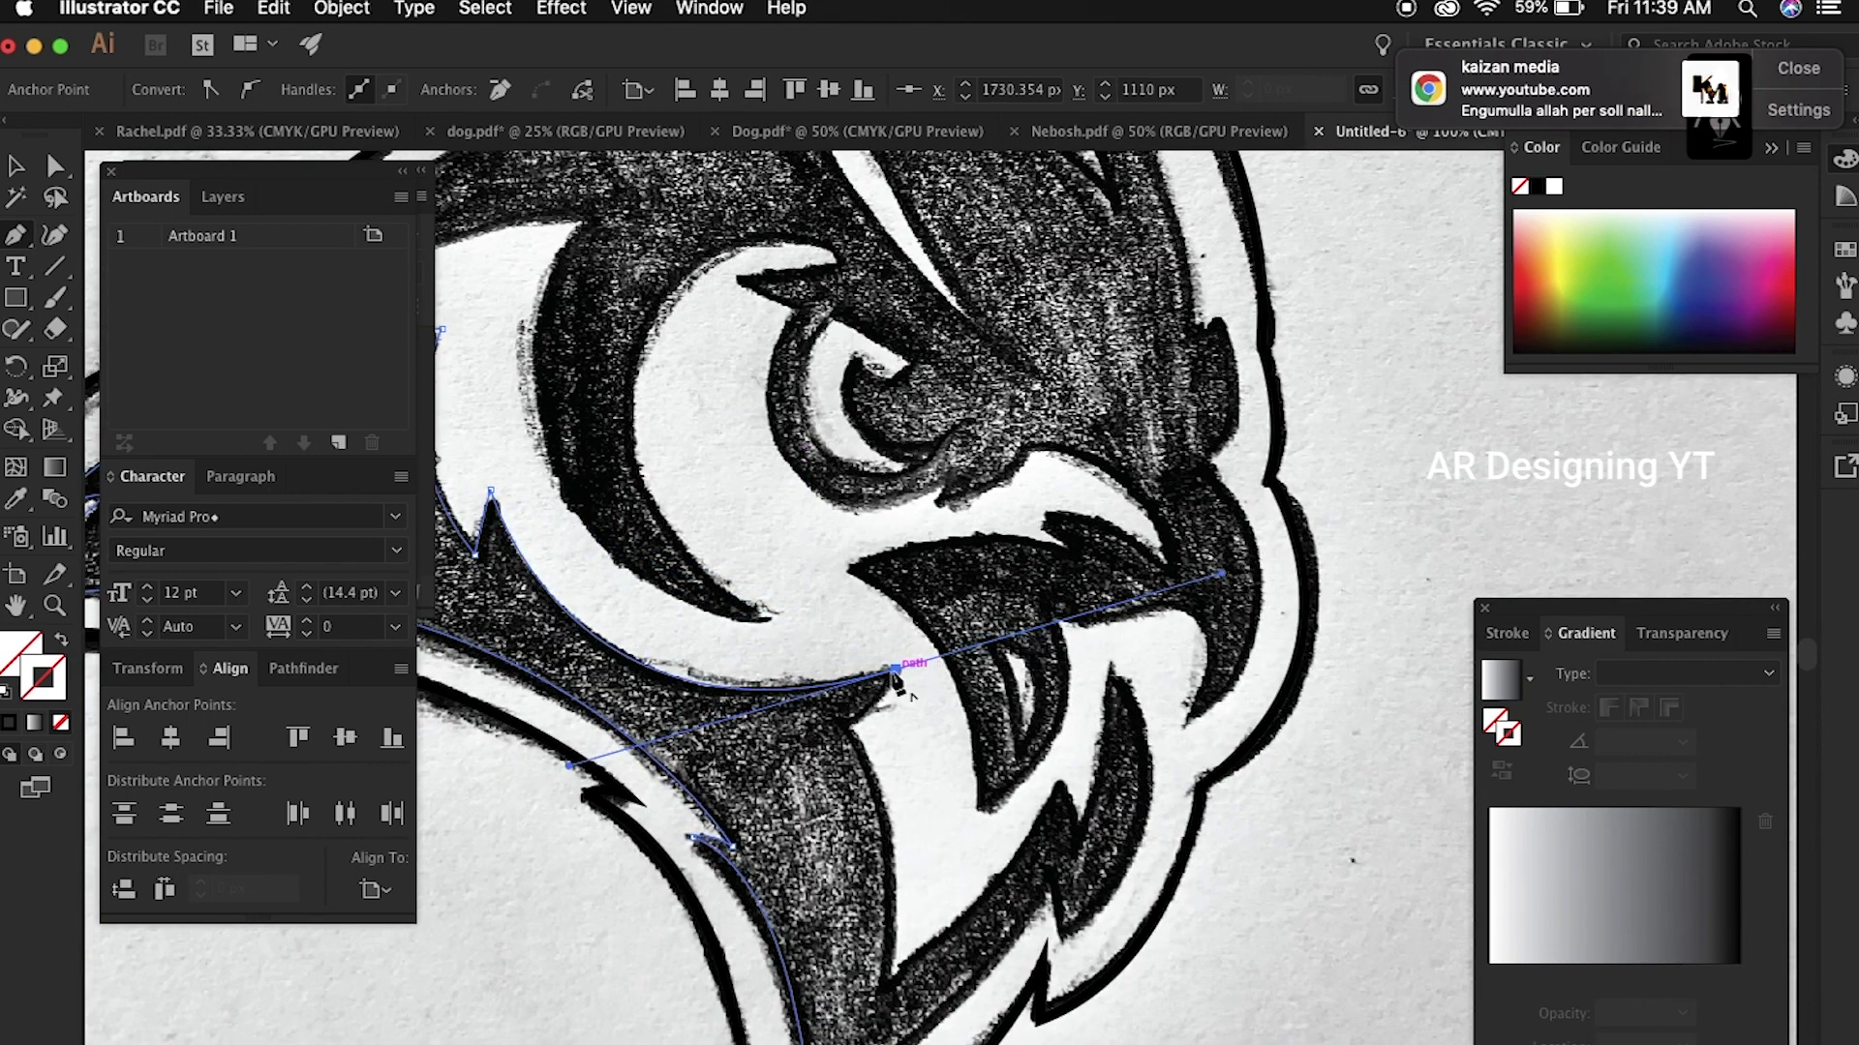
# Step: Add sharp corner points at the jaw spikes and curve the path down along the chin
pyautogui.moveTo(850, 740); pyautogui.dragTo(852, 743)
pyautogui.scroll(-5, 852, 743)
pyautogui.click(913, 673)
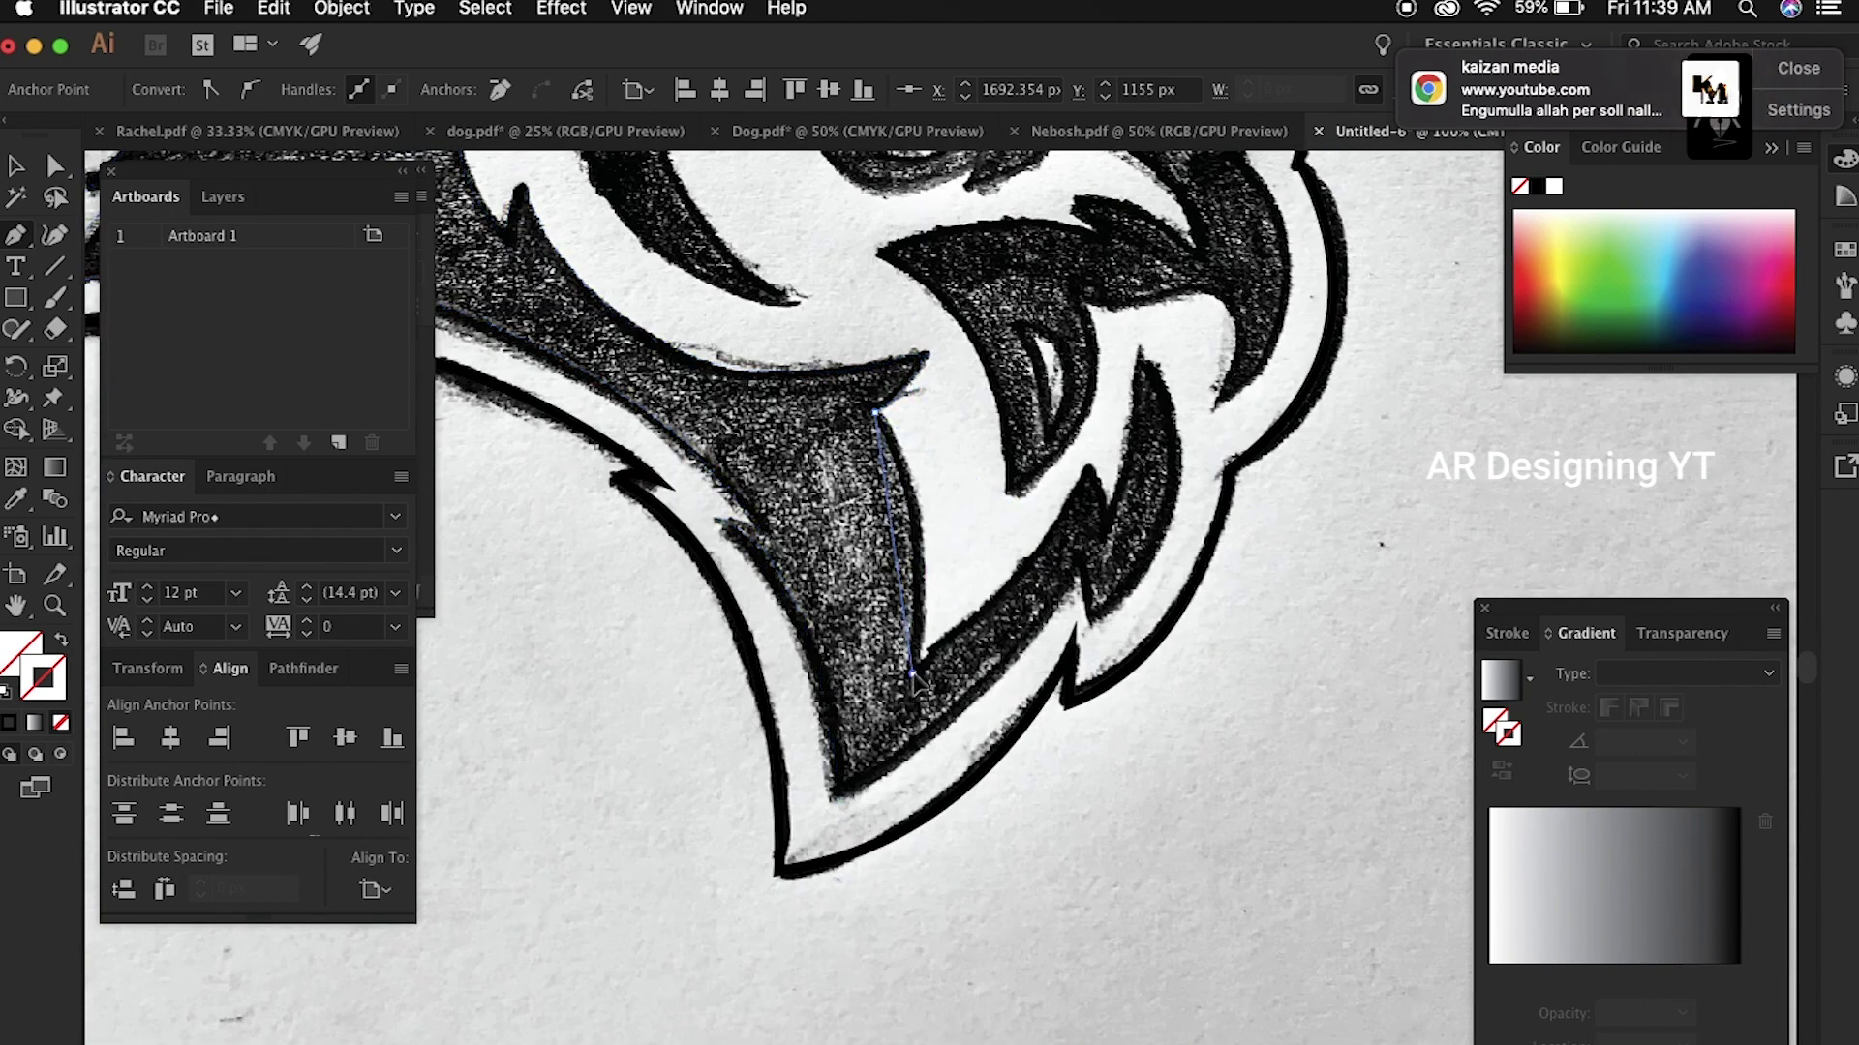
pyautogui.click(913, 673)
pyautogui.moveTo(1084, 464)
pyautogui.mouseDown()
pyautogui.moveTo(1145, 305)
pyautogui.moveTo(983, 628)
pyautogui.mouseUp()
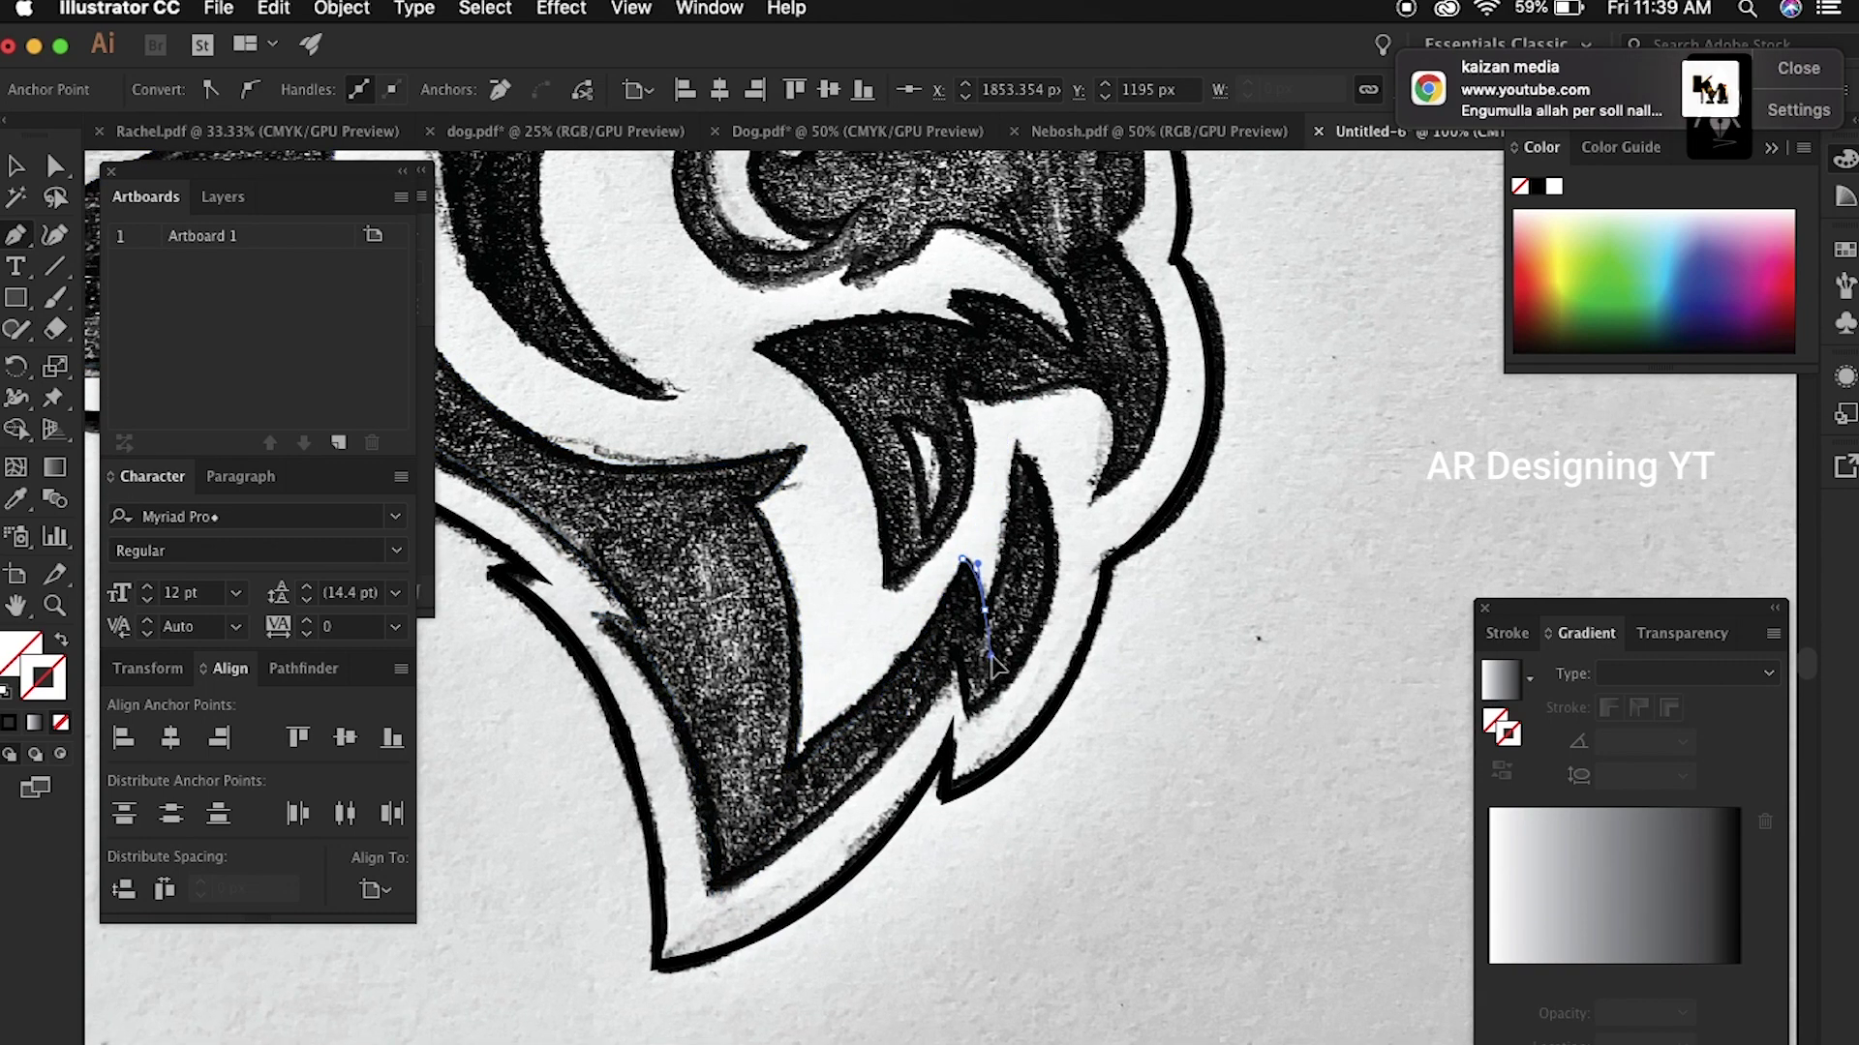
pyautogui.scroll(5, 993, 639)
pyautogui.click(917, 674)
pyautogui.moveTo(938, 770); pyautogui.dragTo(958, 721)
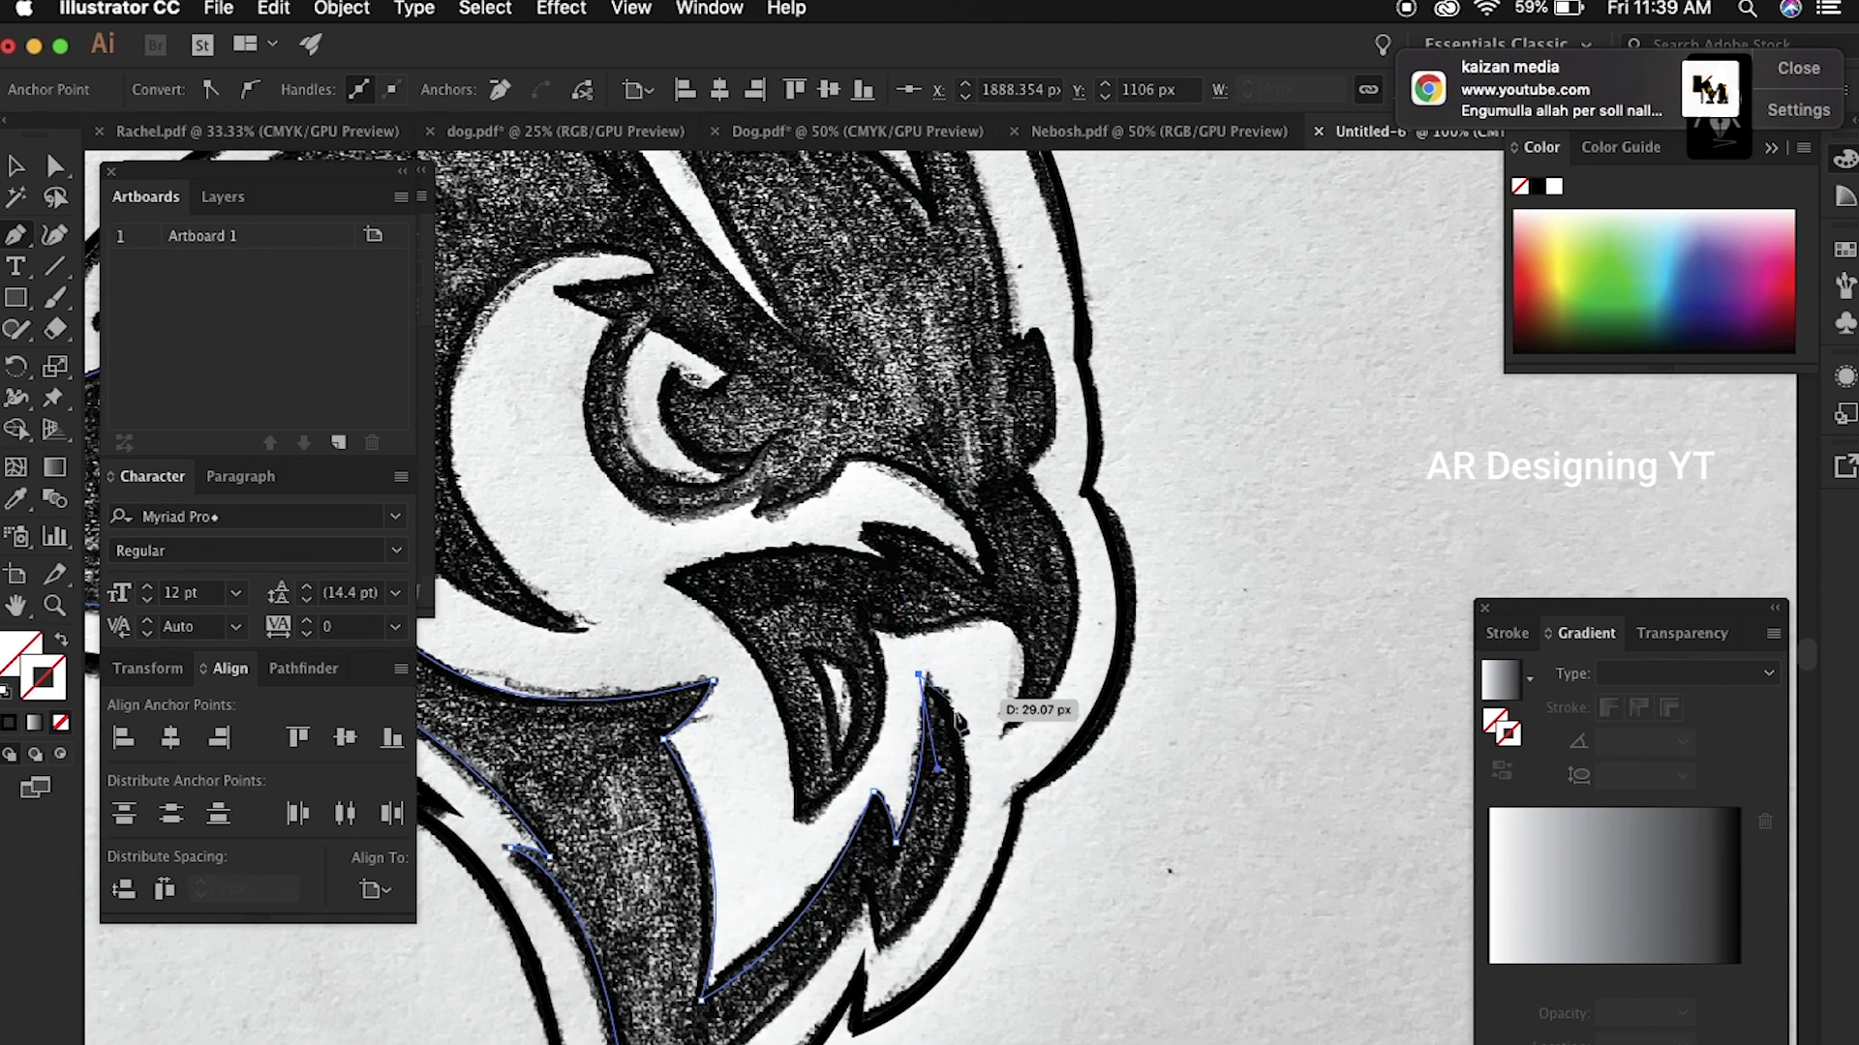
pyautogui.moveTo(882, 947); pyautogui.dragTo(755, 1034)
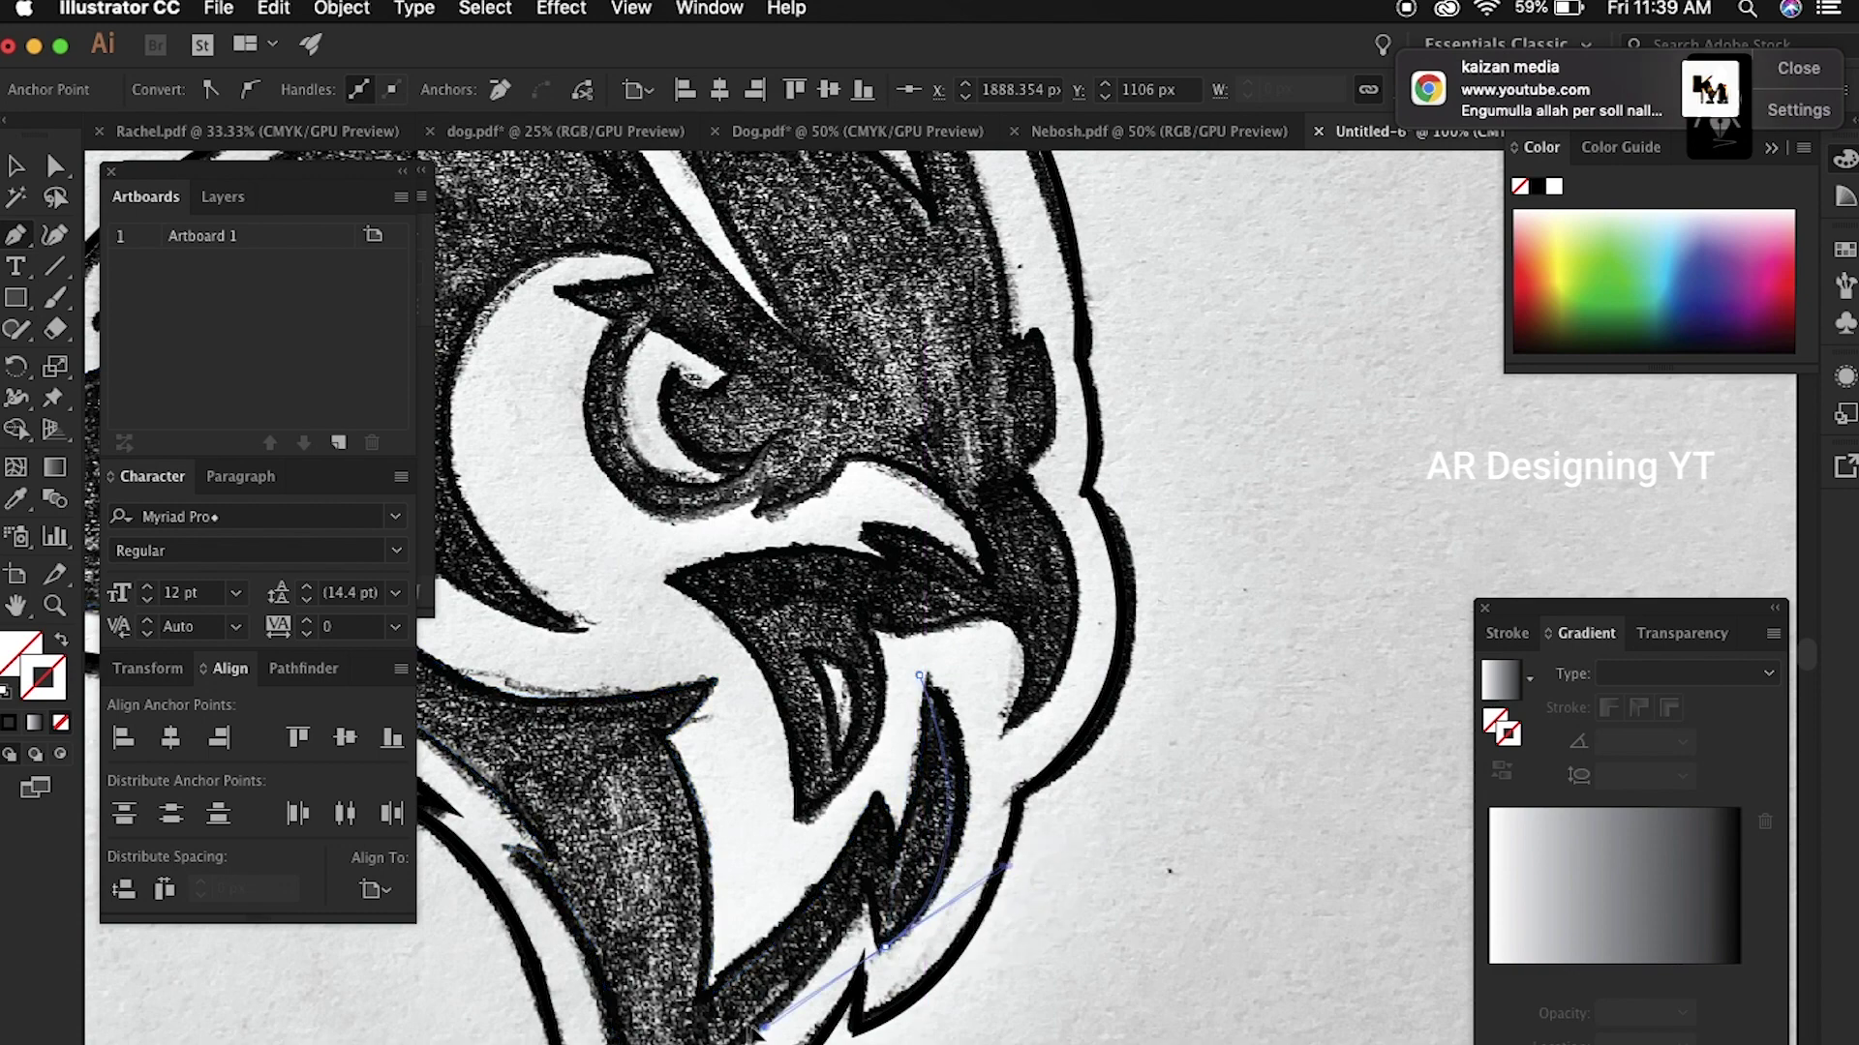
pyautogui.scroll(-5, 1055, 764)
pyautogui.scroll(-3, 1055, 765)
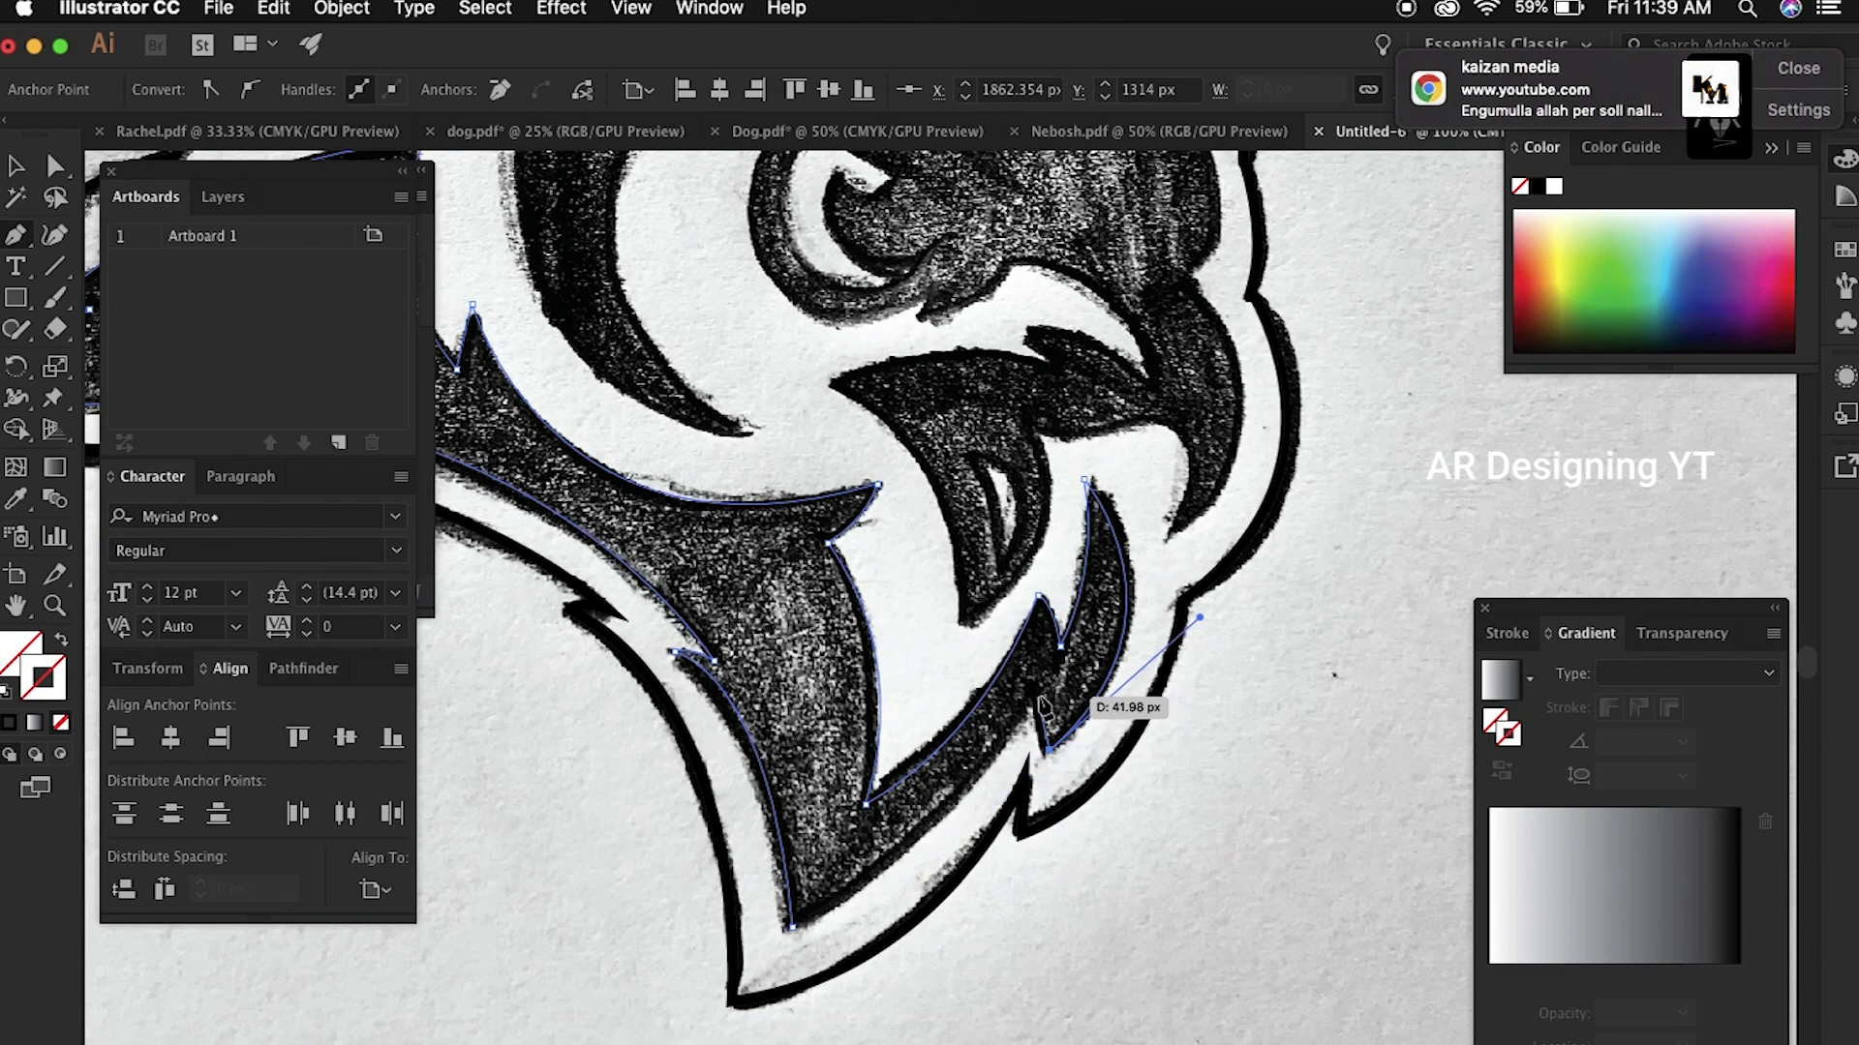
pyautogui.moveTo(791, 925); pyautogui.dragTo(656, 958)
pyautogui.scroll(-5, 867, 895)
pyautogui.scroll(5, 946, 900)
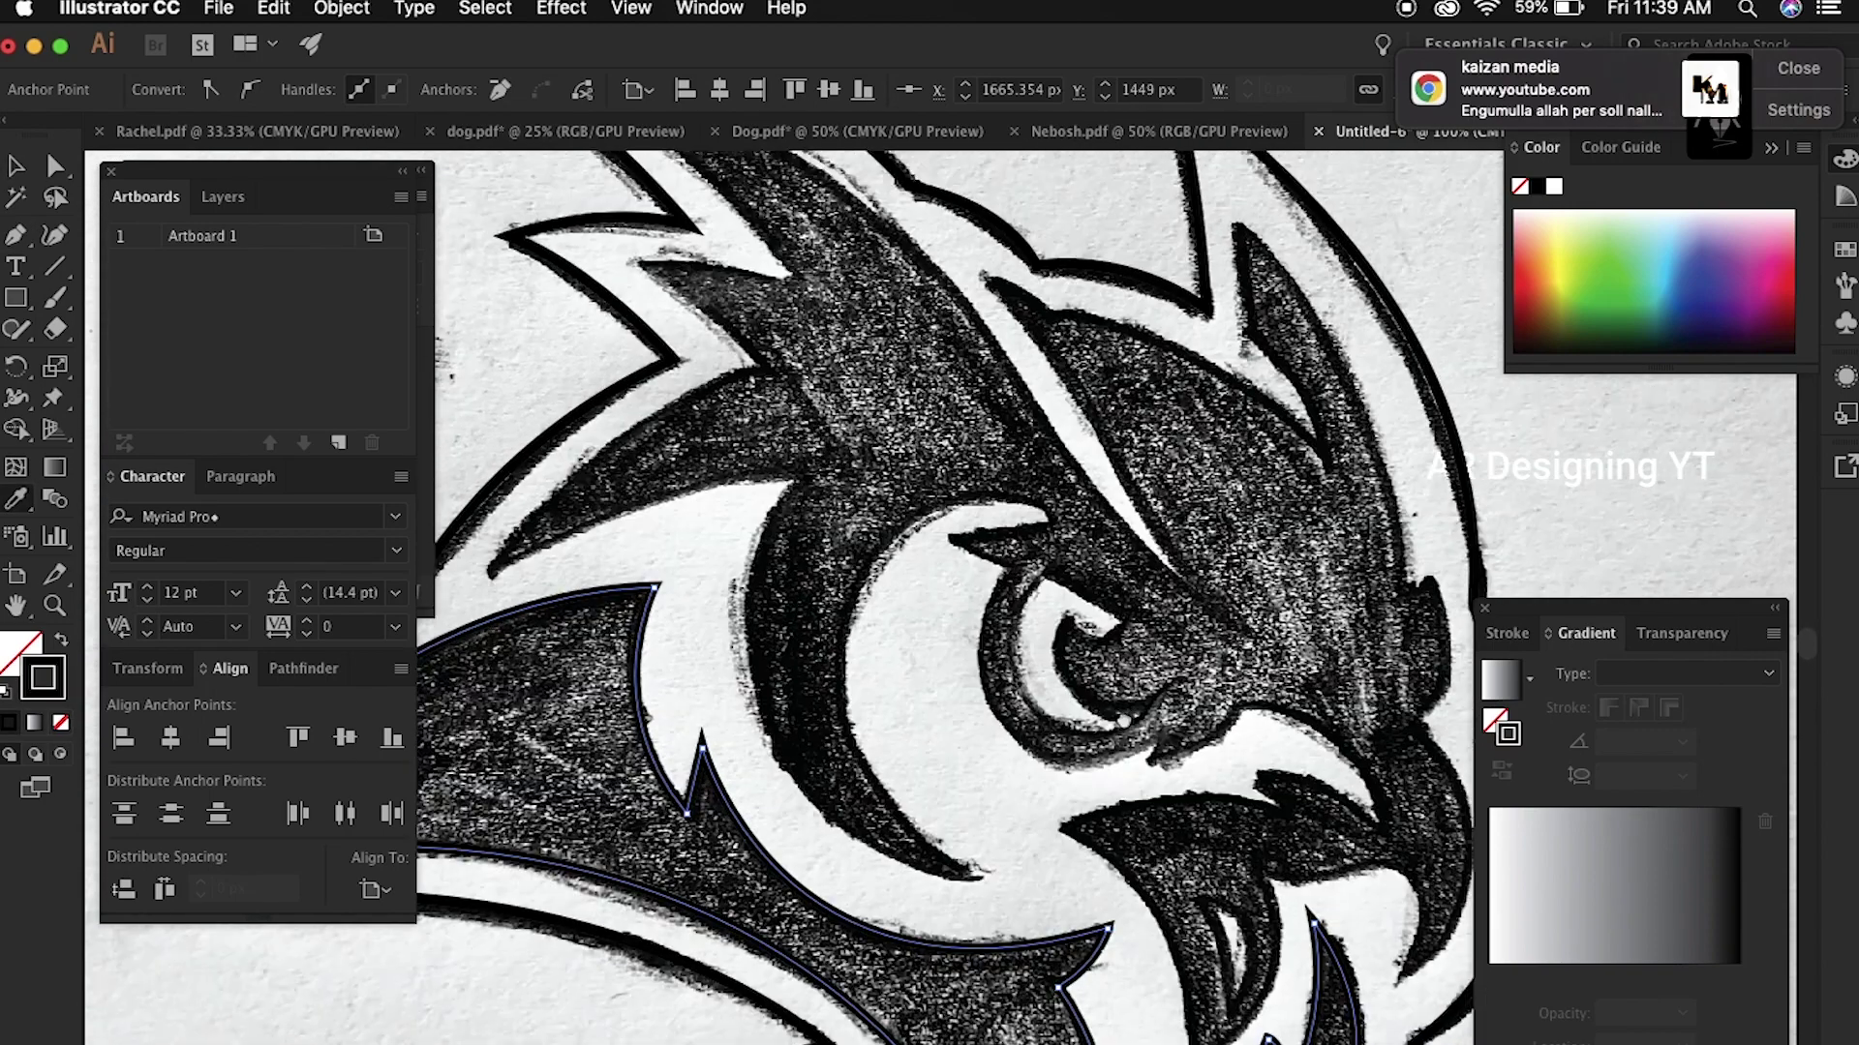
pyautogui.scroll(1, 1123, 721)
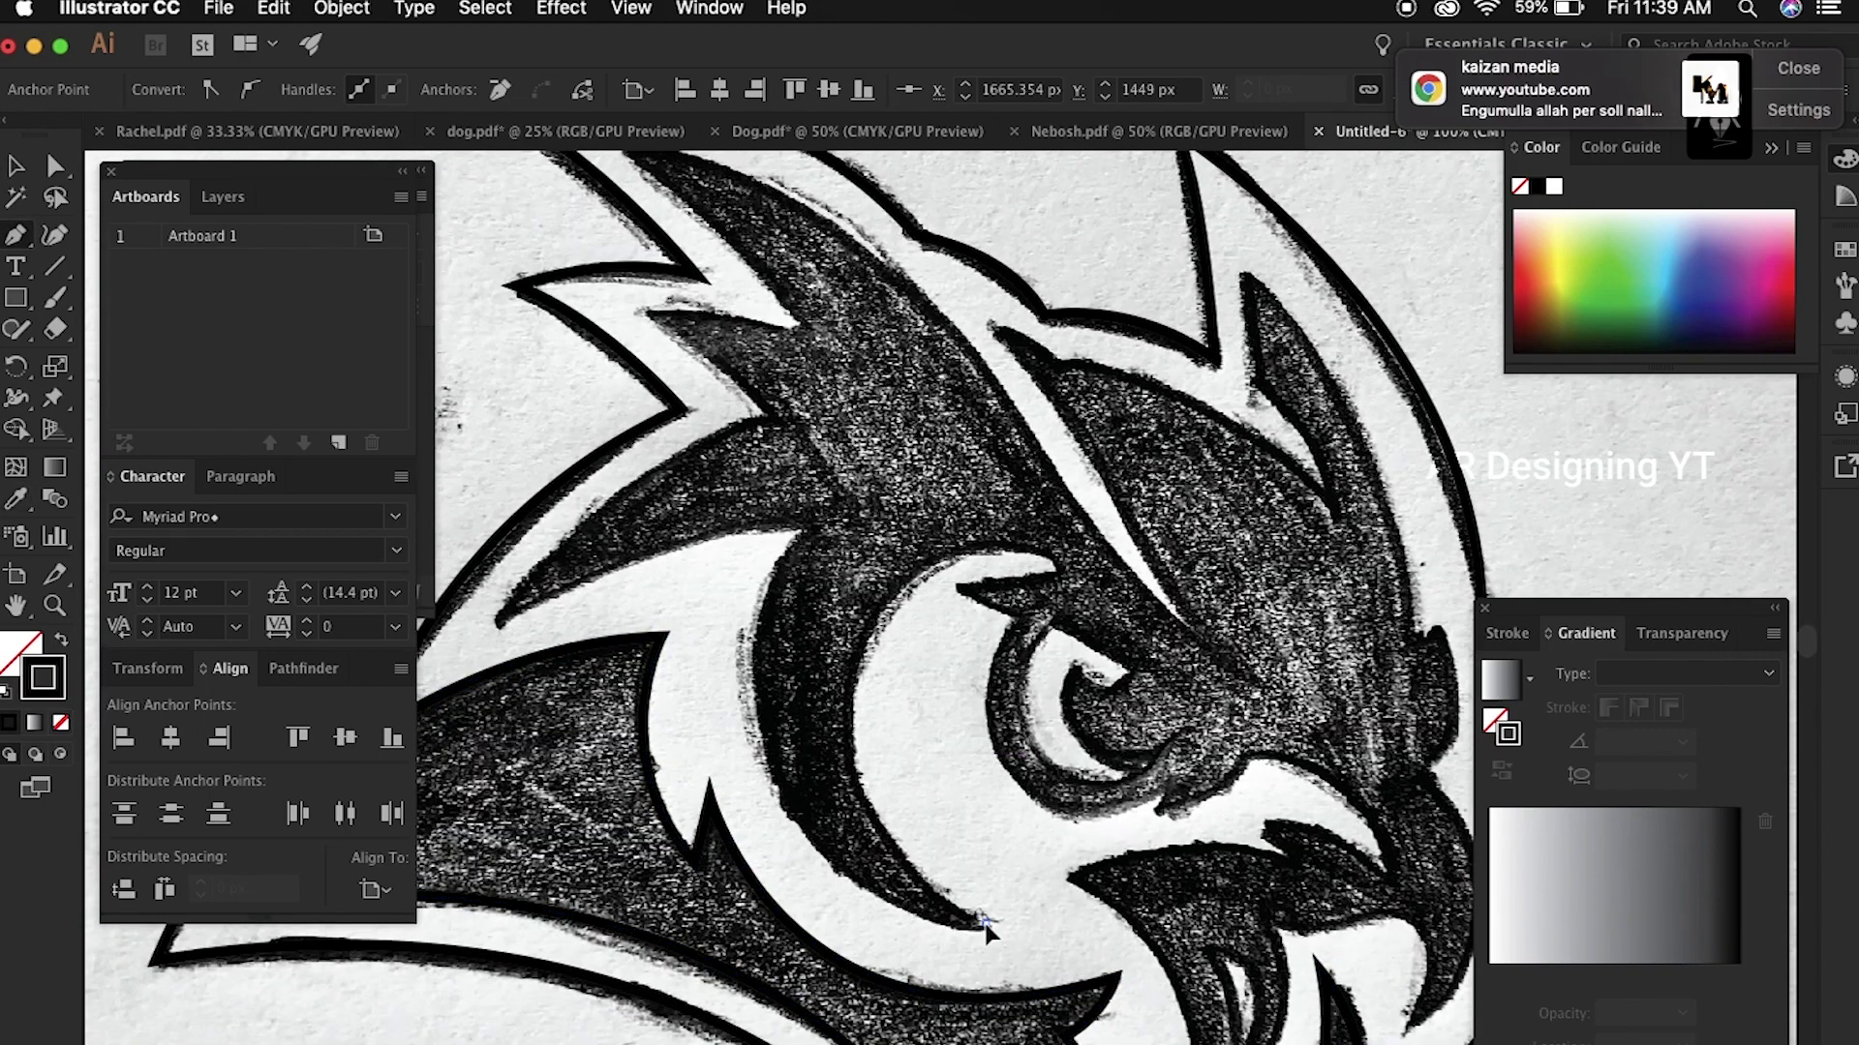
# Step: Trace a new path around the eye's edge and along the upper feather tips
pyautogui.click(990, 934)
pyautogui.hotkey('ctrl', '-')
pyautogui.moveTo(804, 559); pyautogui.dragTo(922, 366)
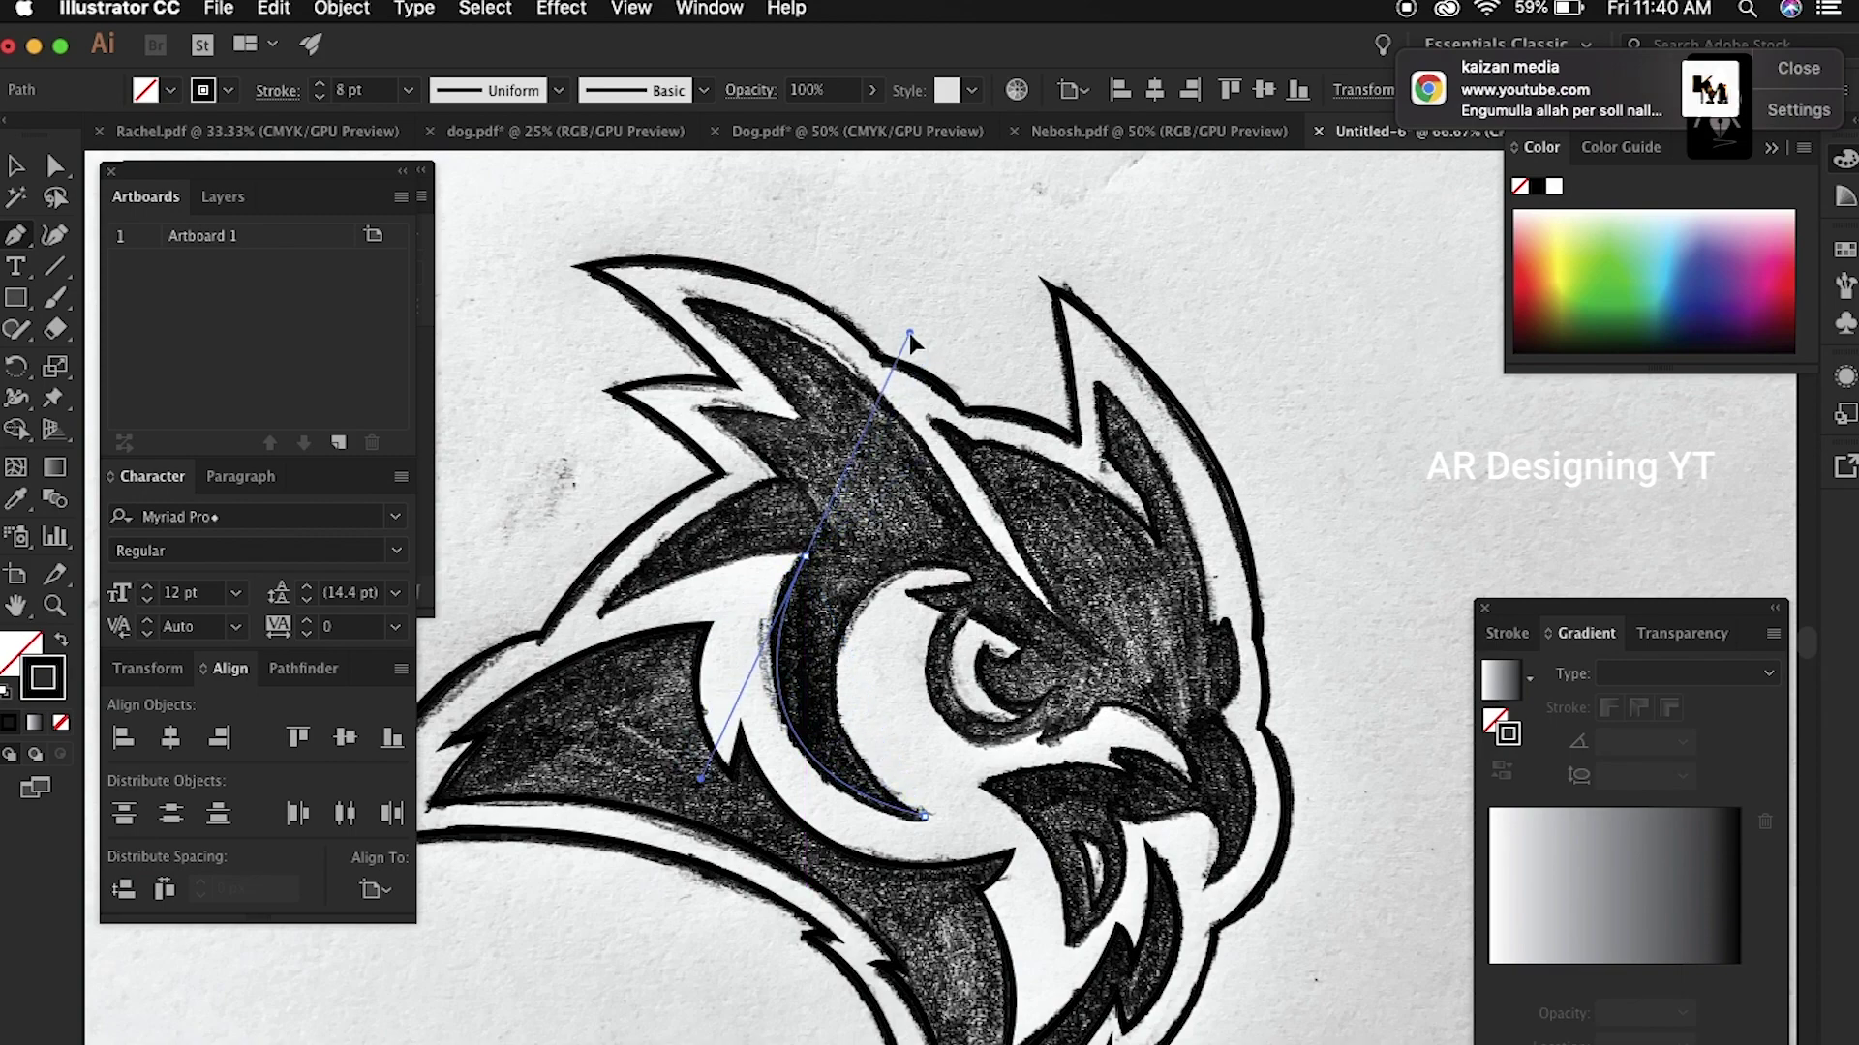
pyautogui.hotkey('ctrl', '+')
pyautogui.hotkey('ctrl', '+')
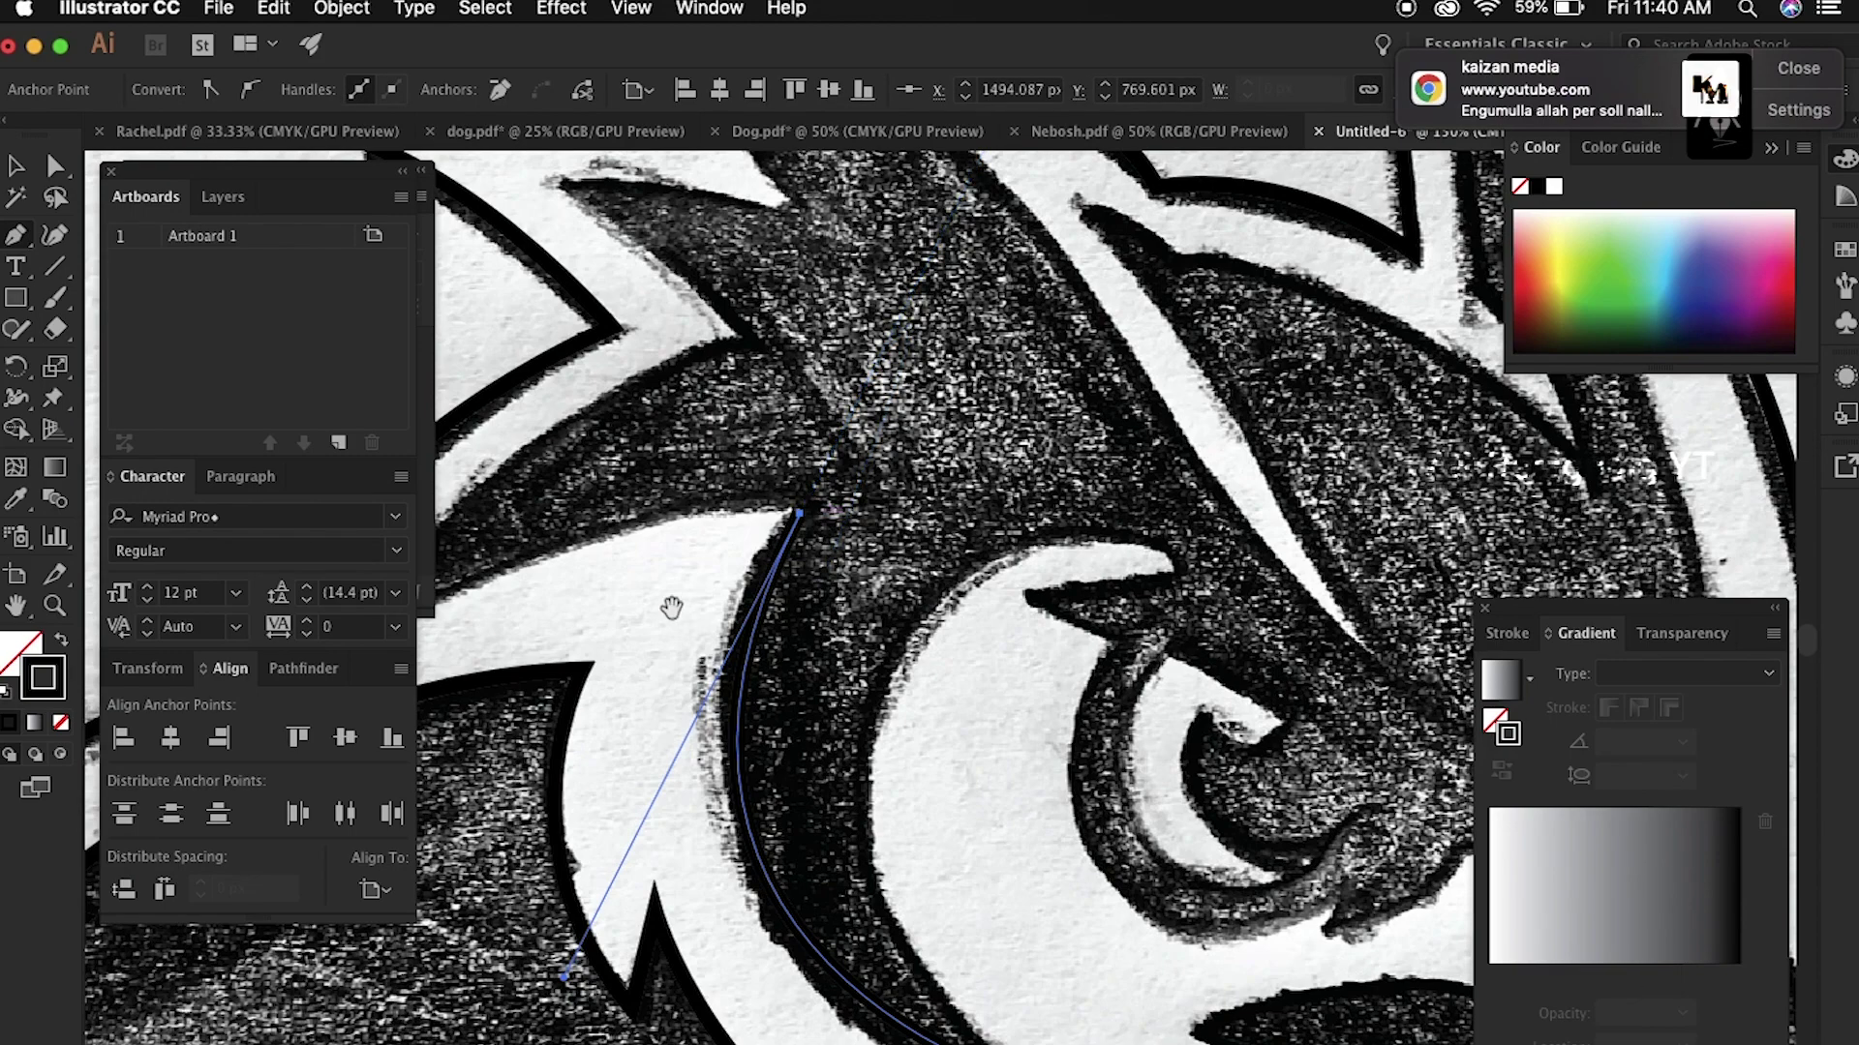
pyautogui.moveTo(676, 611); pyautogui.dragTo(945, 658)
pyautogui.moveTo(610, 695); pyautogui.dragTo(787, 573)
pyautogui.scroll(4, 787, 573)
pyautogui.hscroll(2, 787, 573)
pyautogui.moveTo(902, 561); pyautogui.dragTo(1177, 516)
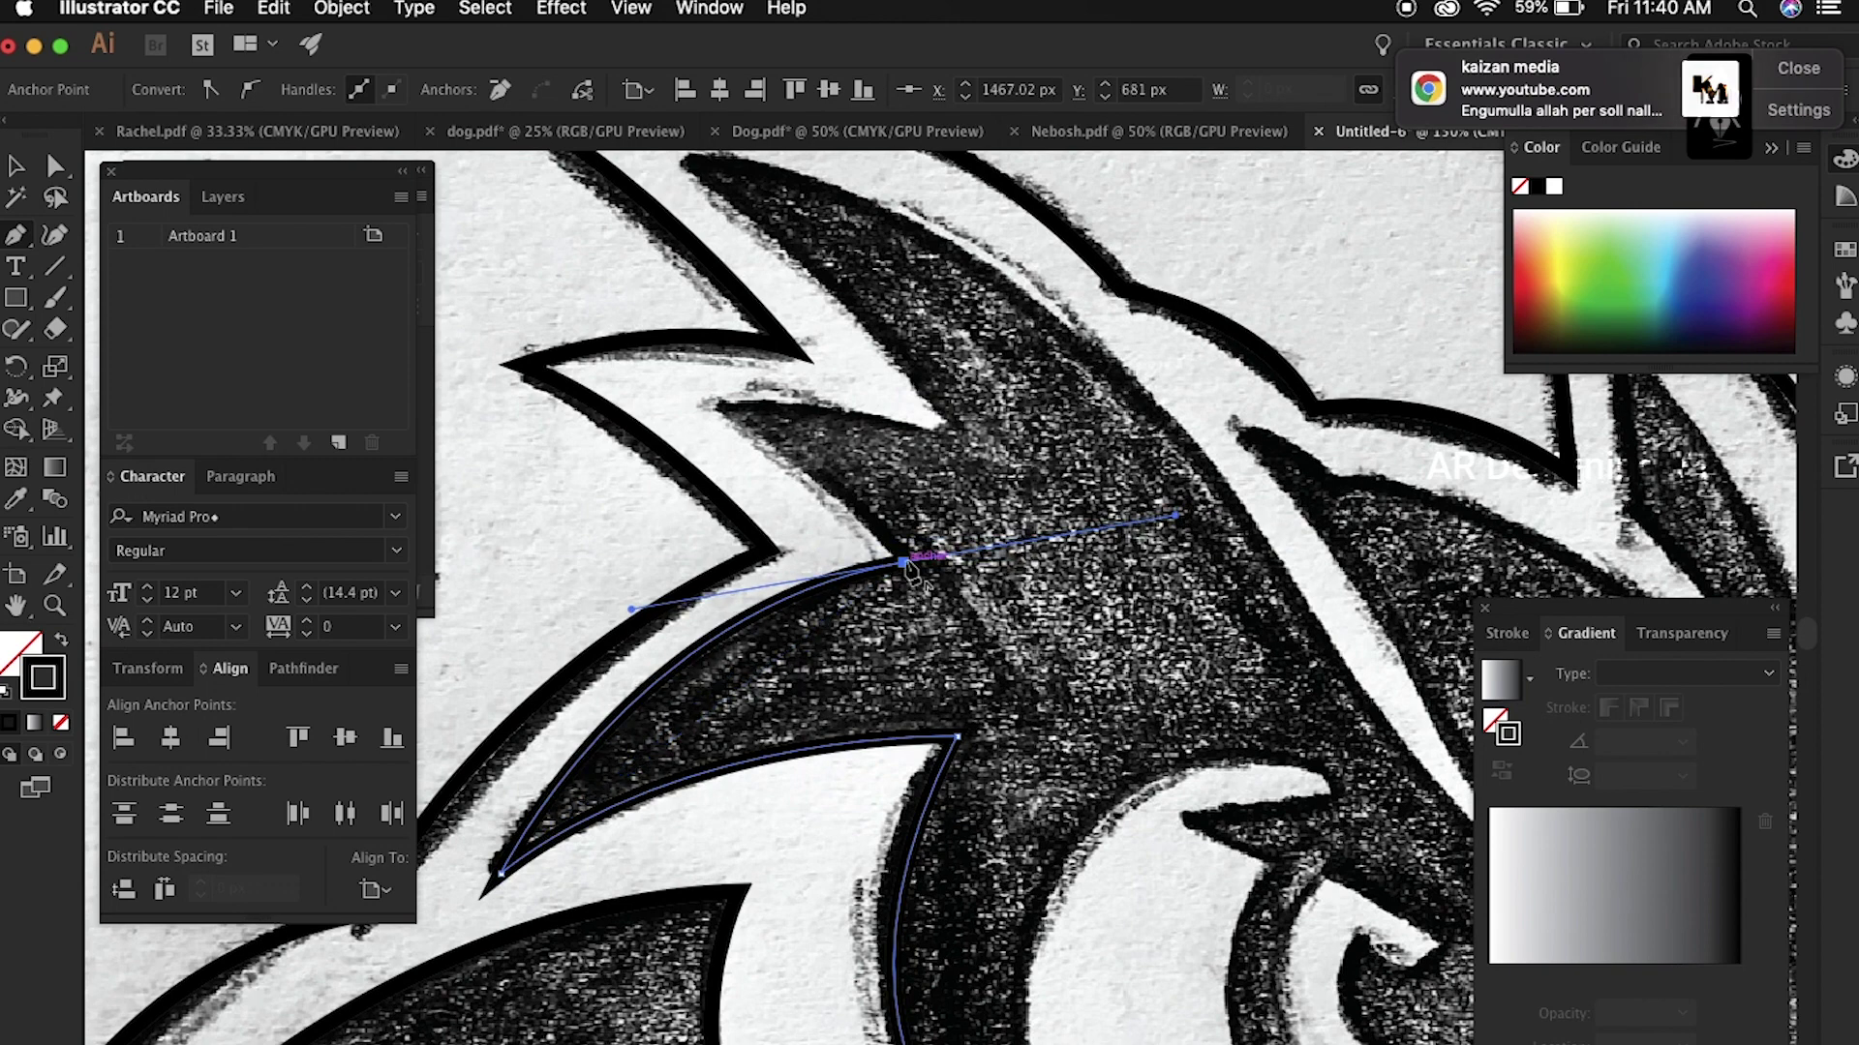
pyautogui.click(717, 414)
pyautogui.moveTo(956, 436); pyautogui.dragTo(1070, 489)
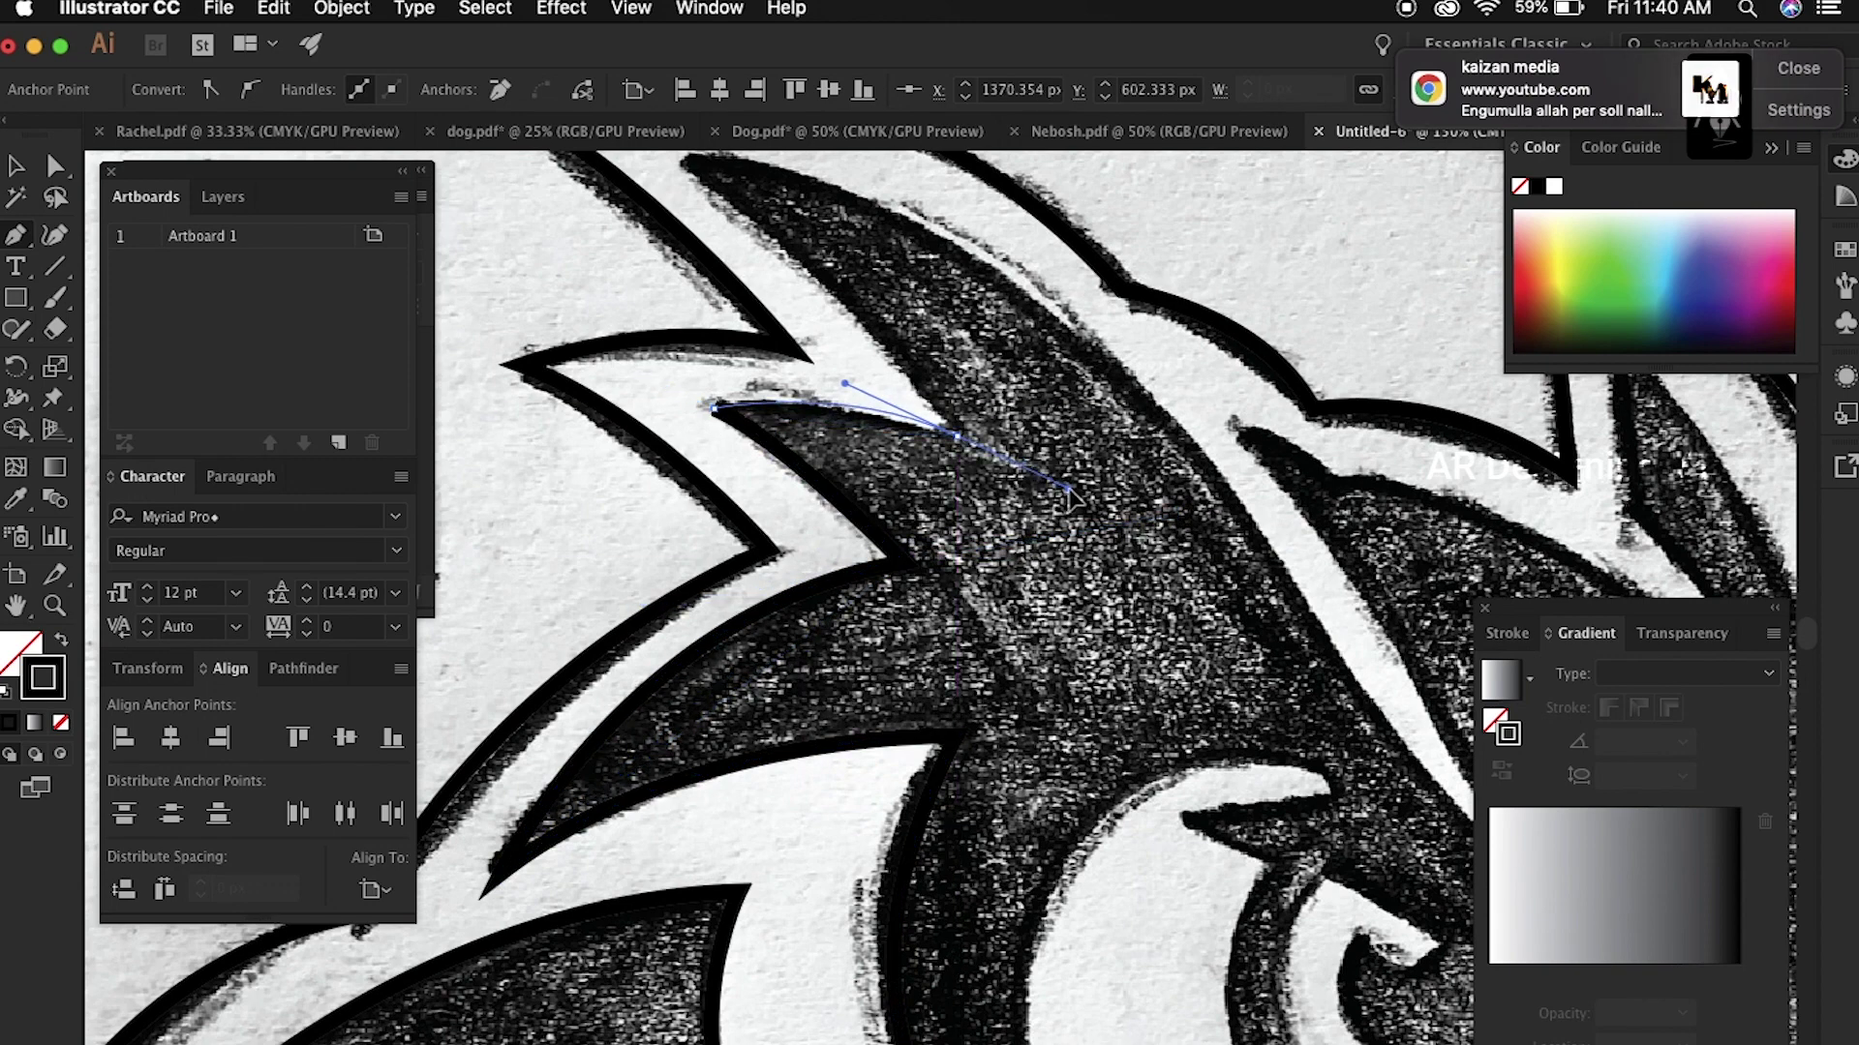
pyautogui.moveTo(1043, 380); pyautogui.dragTo(1121, 702)
pyautogui.moveTo(750, 476); pyautogui.dragTo(758, 487)
# Step: Trace the brow curve and the ear tuft's outer and inner edges
pyautogui.press('super+minus')
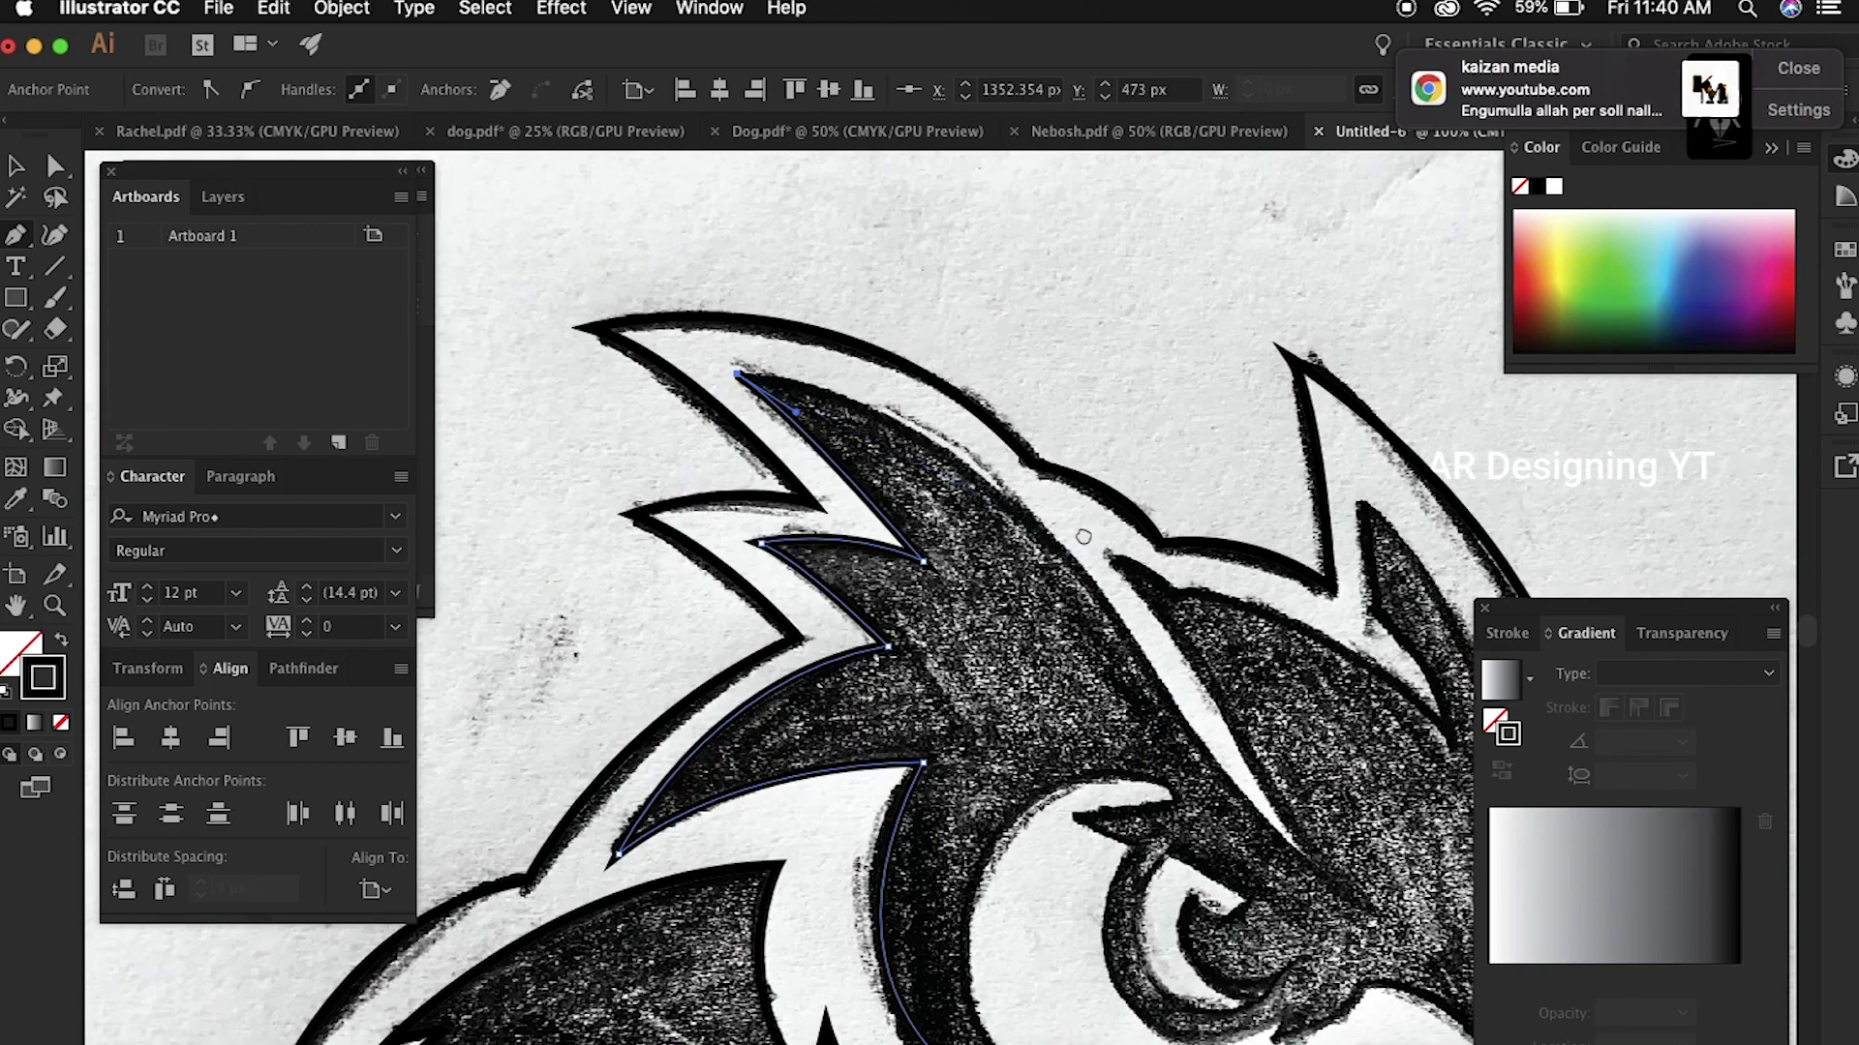
pyautogui.scroll(-2, 968, 585)
pyautogui.moveTo(947, 493); pyautogui.dragTo(1085, 682)
pyautogui.moveTo(1188, 795); pyautogui.dragTo(1244, 847)
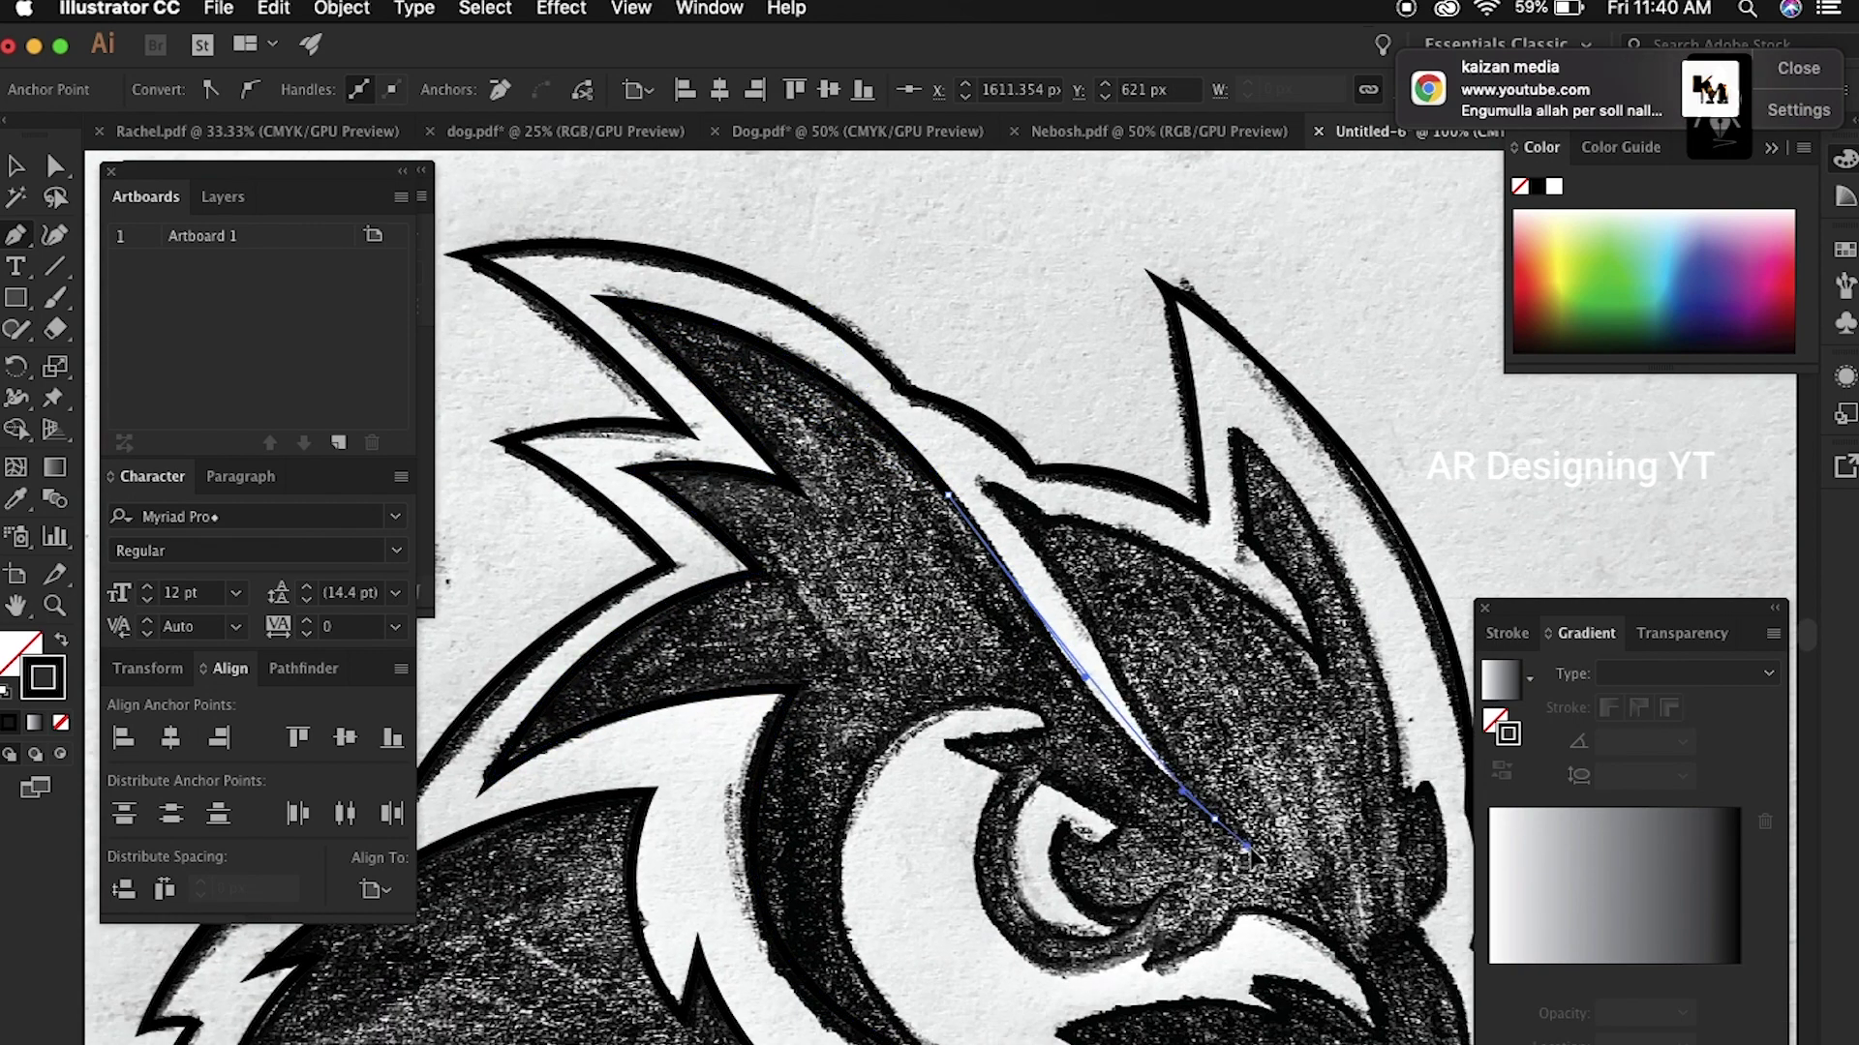
pyautogui.moveTo(1091, 622); pyautogui.dragTo(1073, 557)
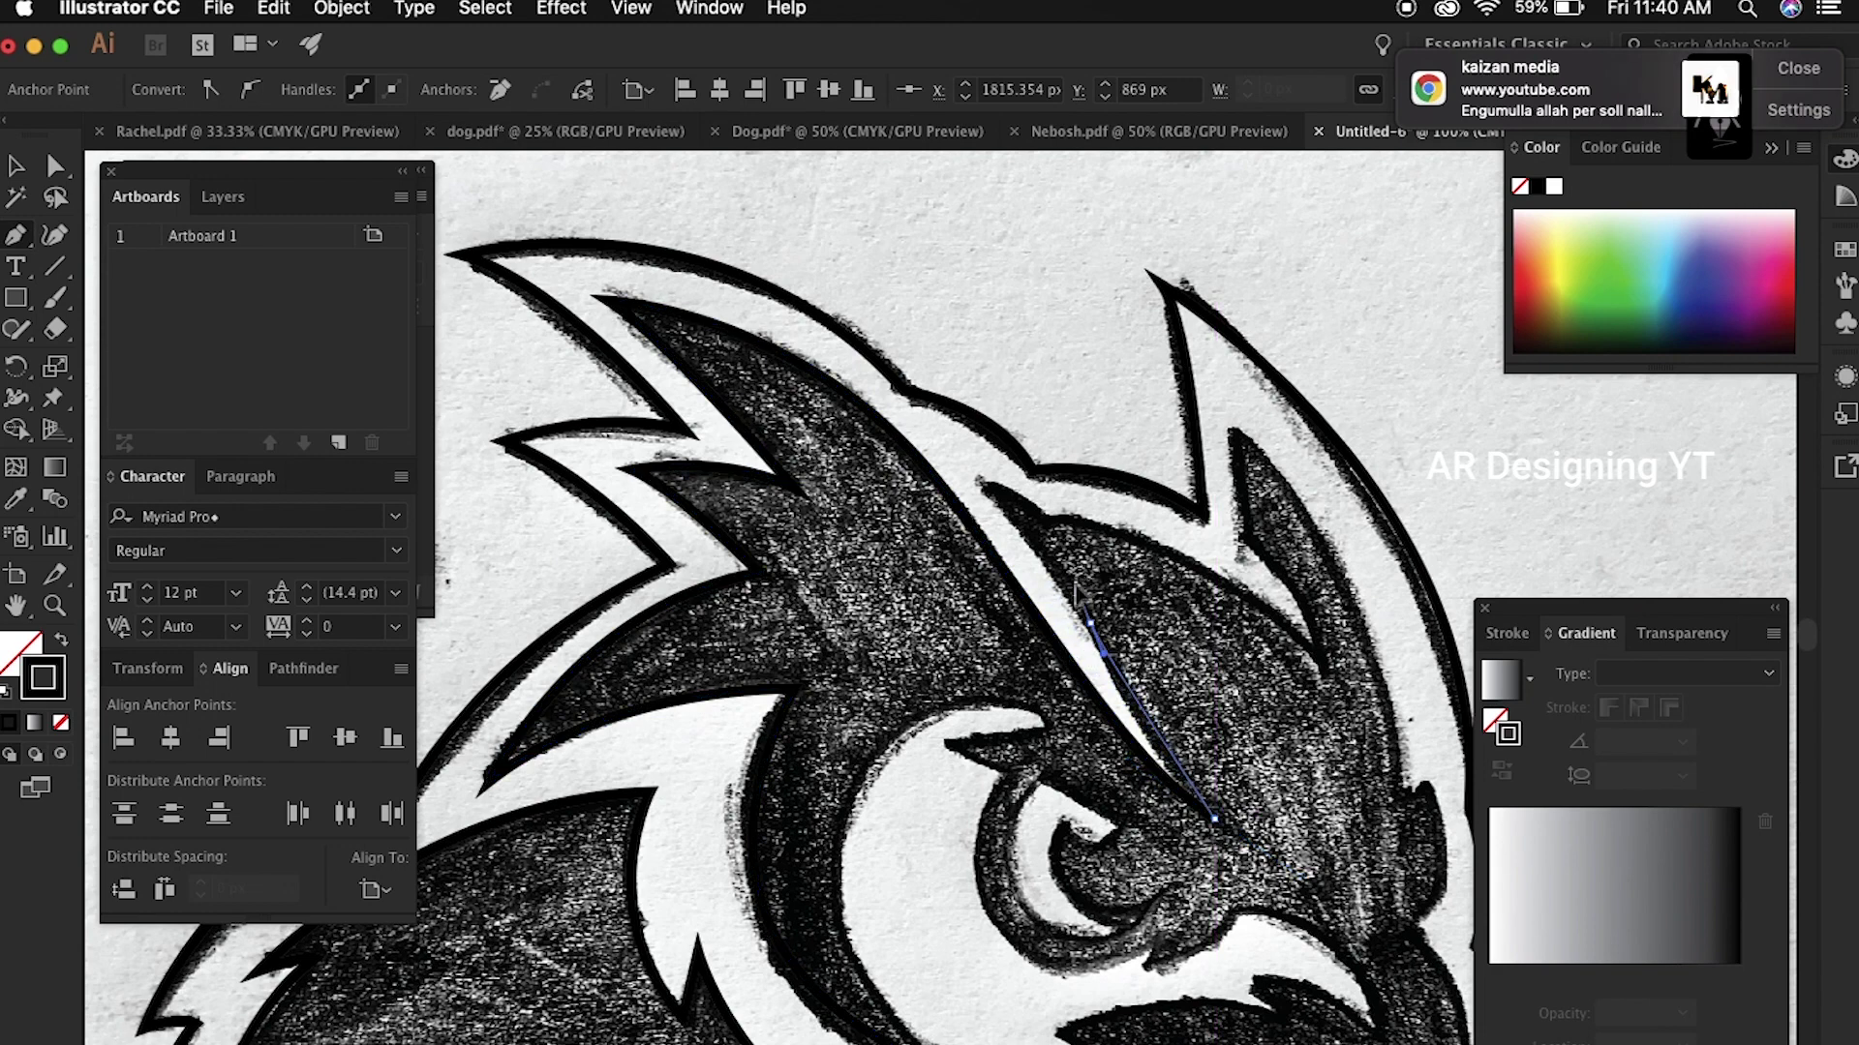
pyautogui.click(982, 486)
pyautogui.moveTo(1040, 518); pyautogui.dragTo(1053, 540)
pyautogui.click(1319, 673)
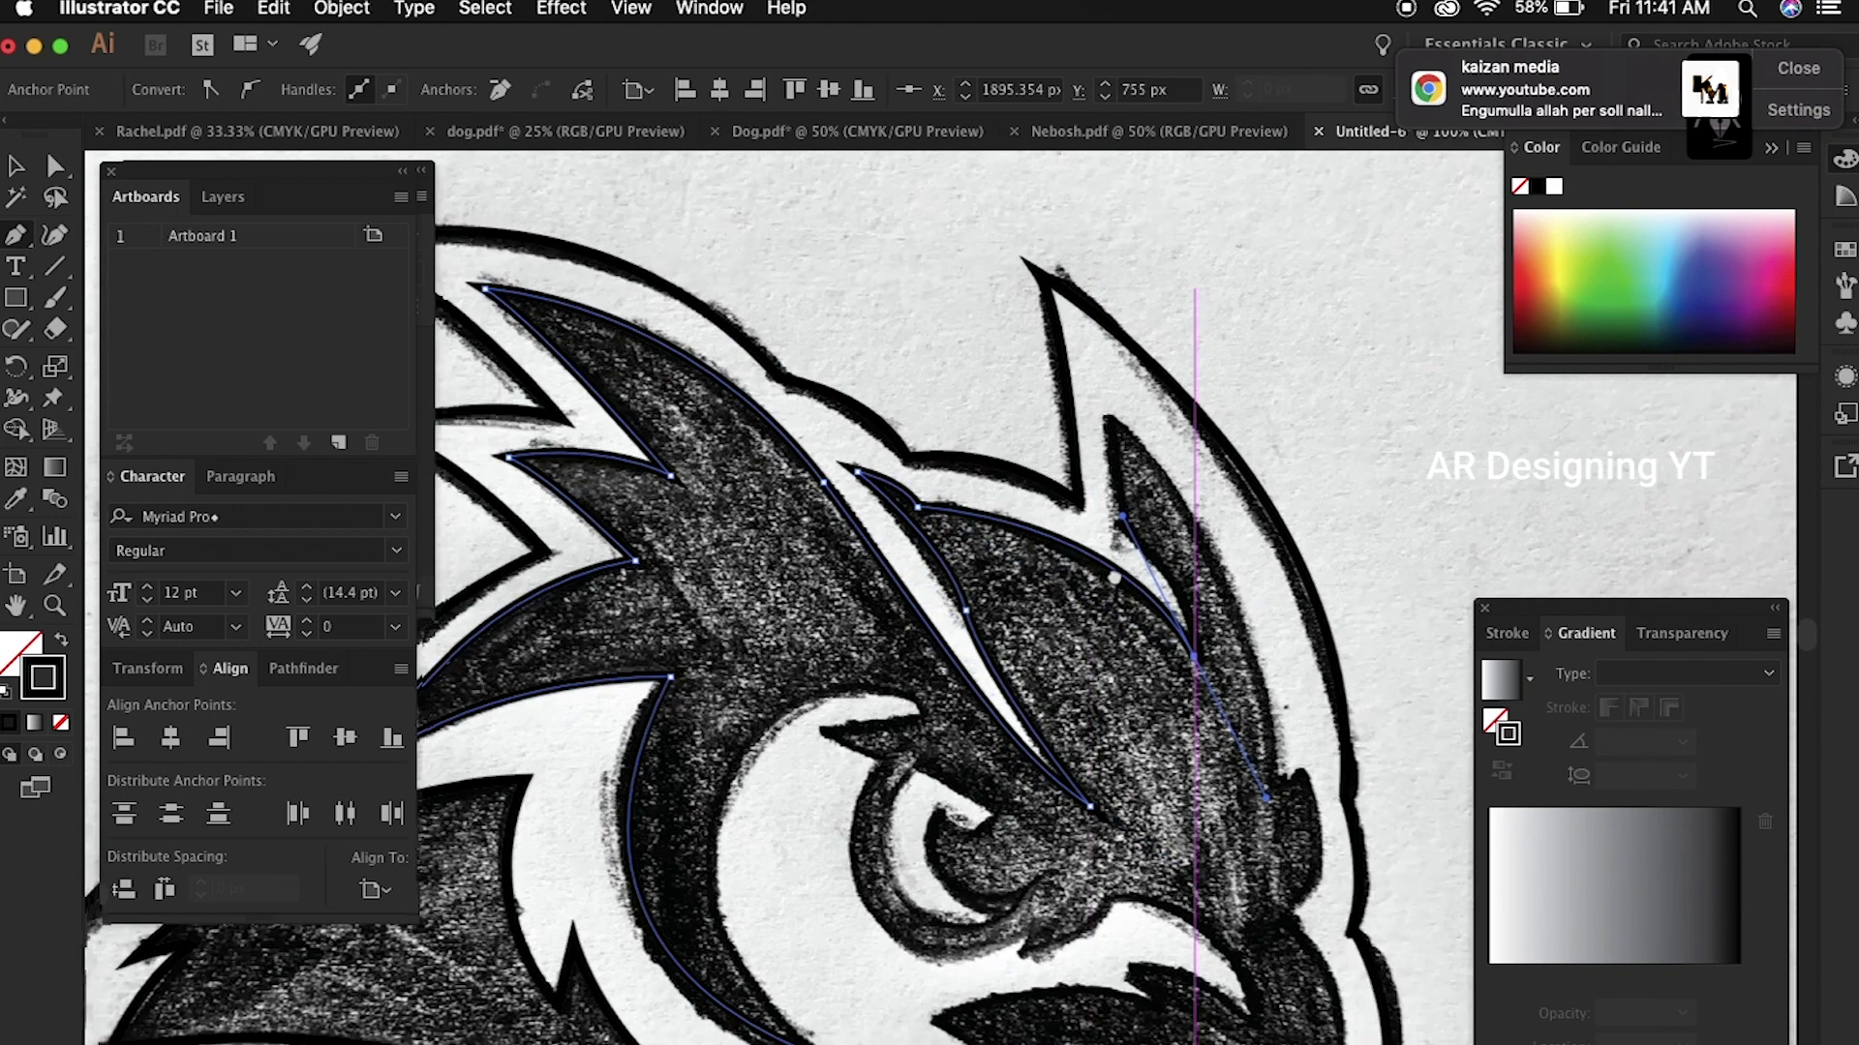
pyautogui.hscroll(5, 1210, 580)
pyautogui.moveTo(1013, 530); pyautogui.dragTo(1101, 581)
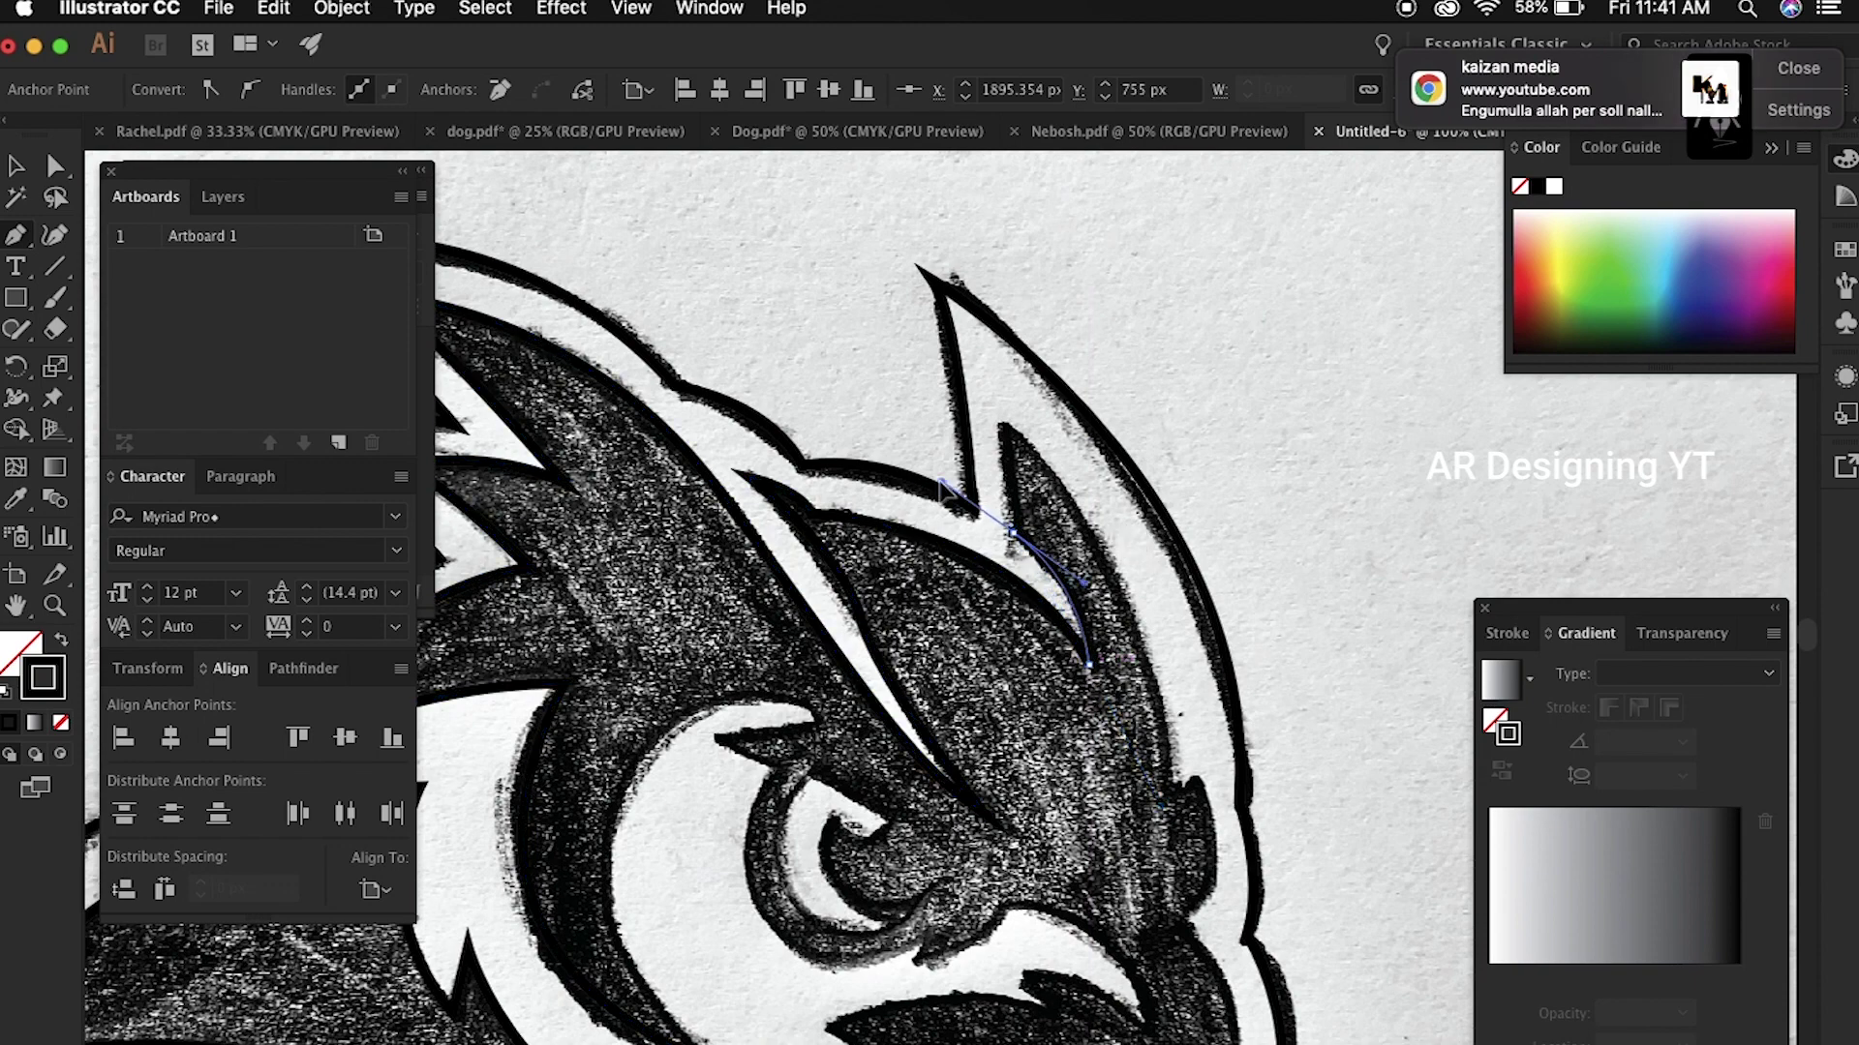
pyautogui.moveTo(1174, 695); pyautogui.dragTo(1042, 412)
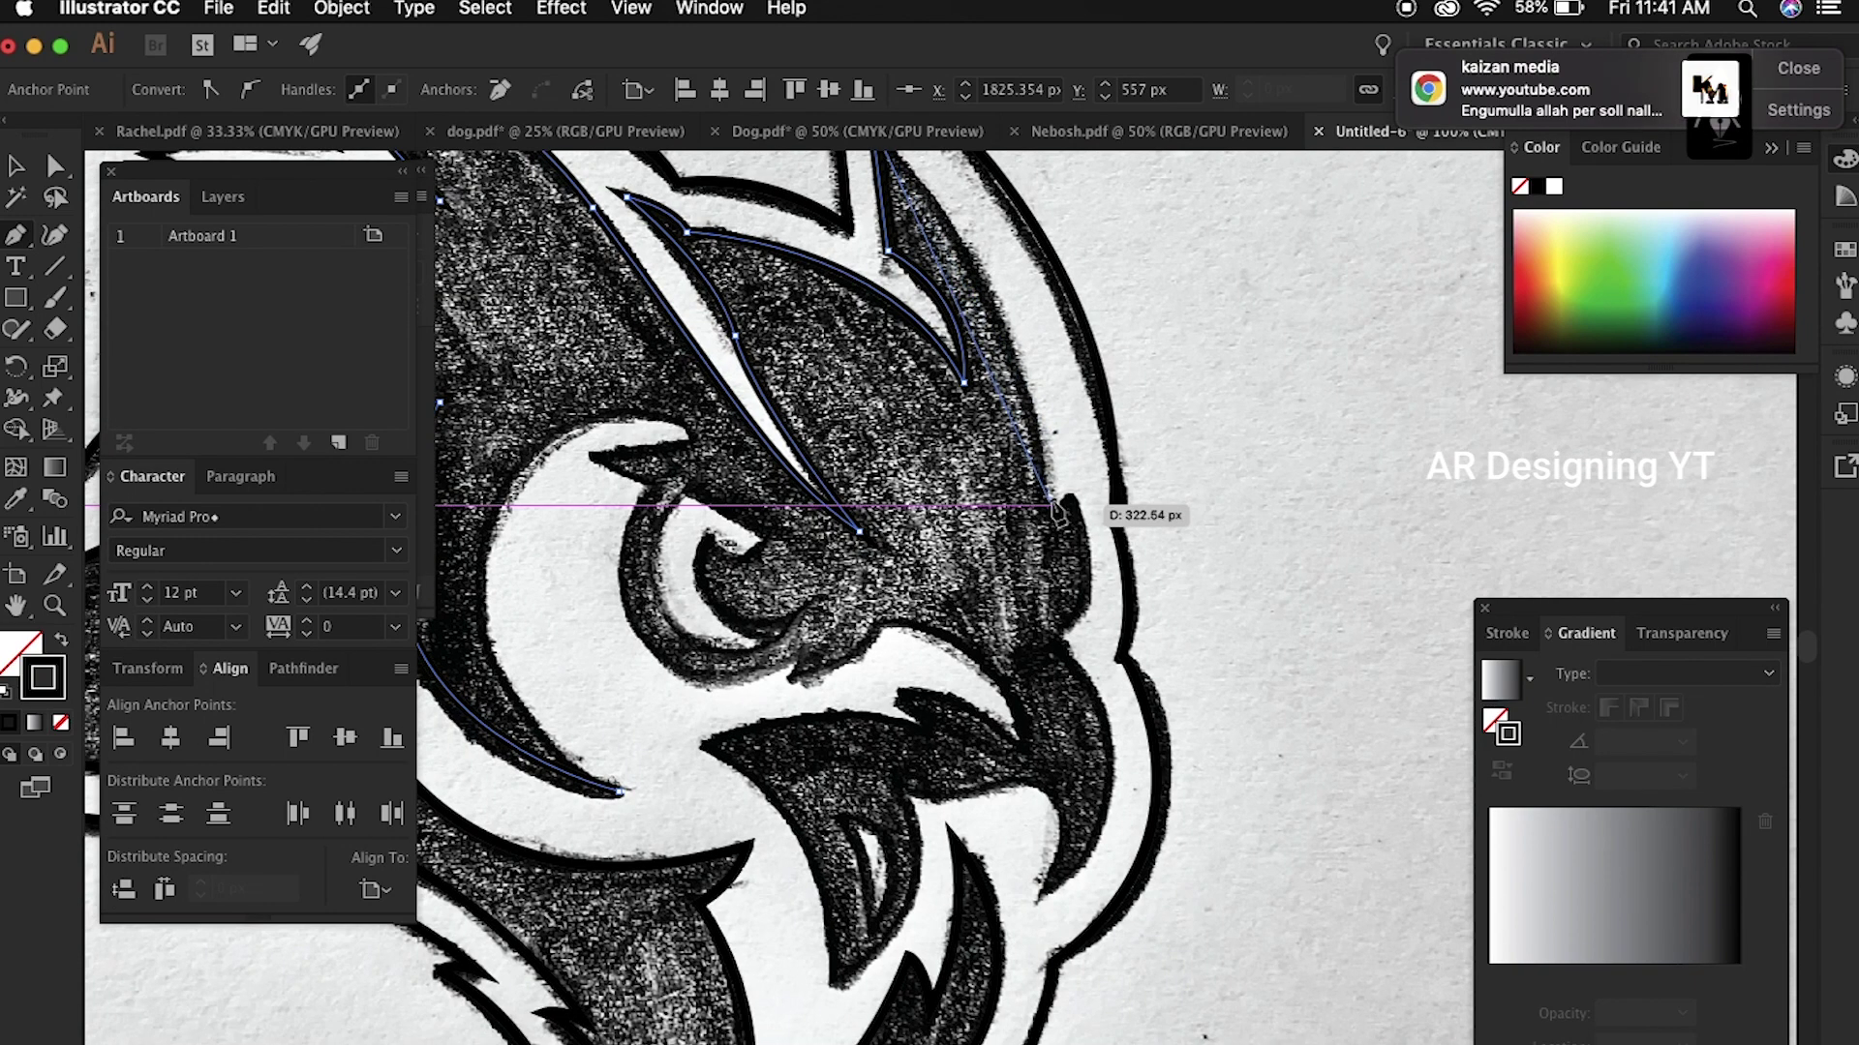
# Step: Undo a misplaced face-edge anchor and trace the beak outline with corner and curved points
pyautogui.click(1070, 639)
pyautogui.scroll(-5, 1072, 643)
pyautogui.moveTo(1065, 661); pyautogui.dragTo(1007, 716)
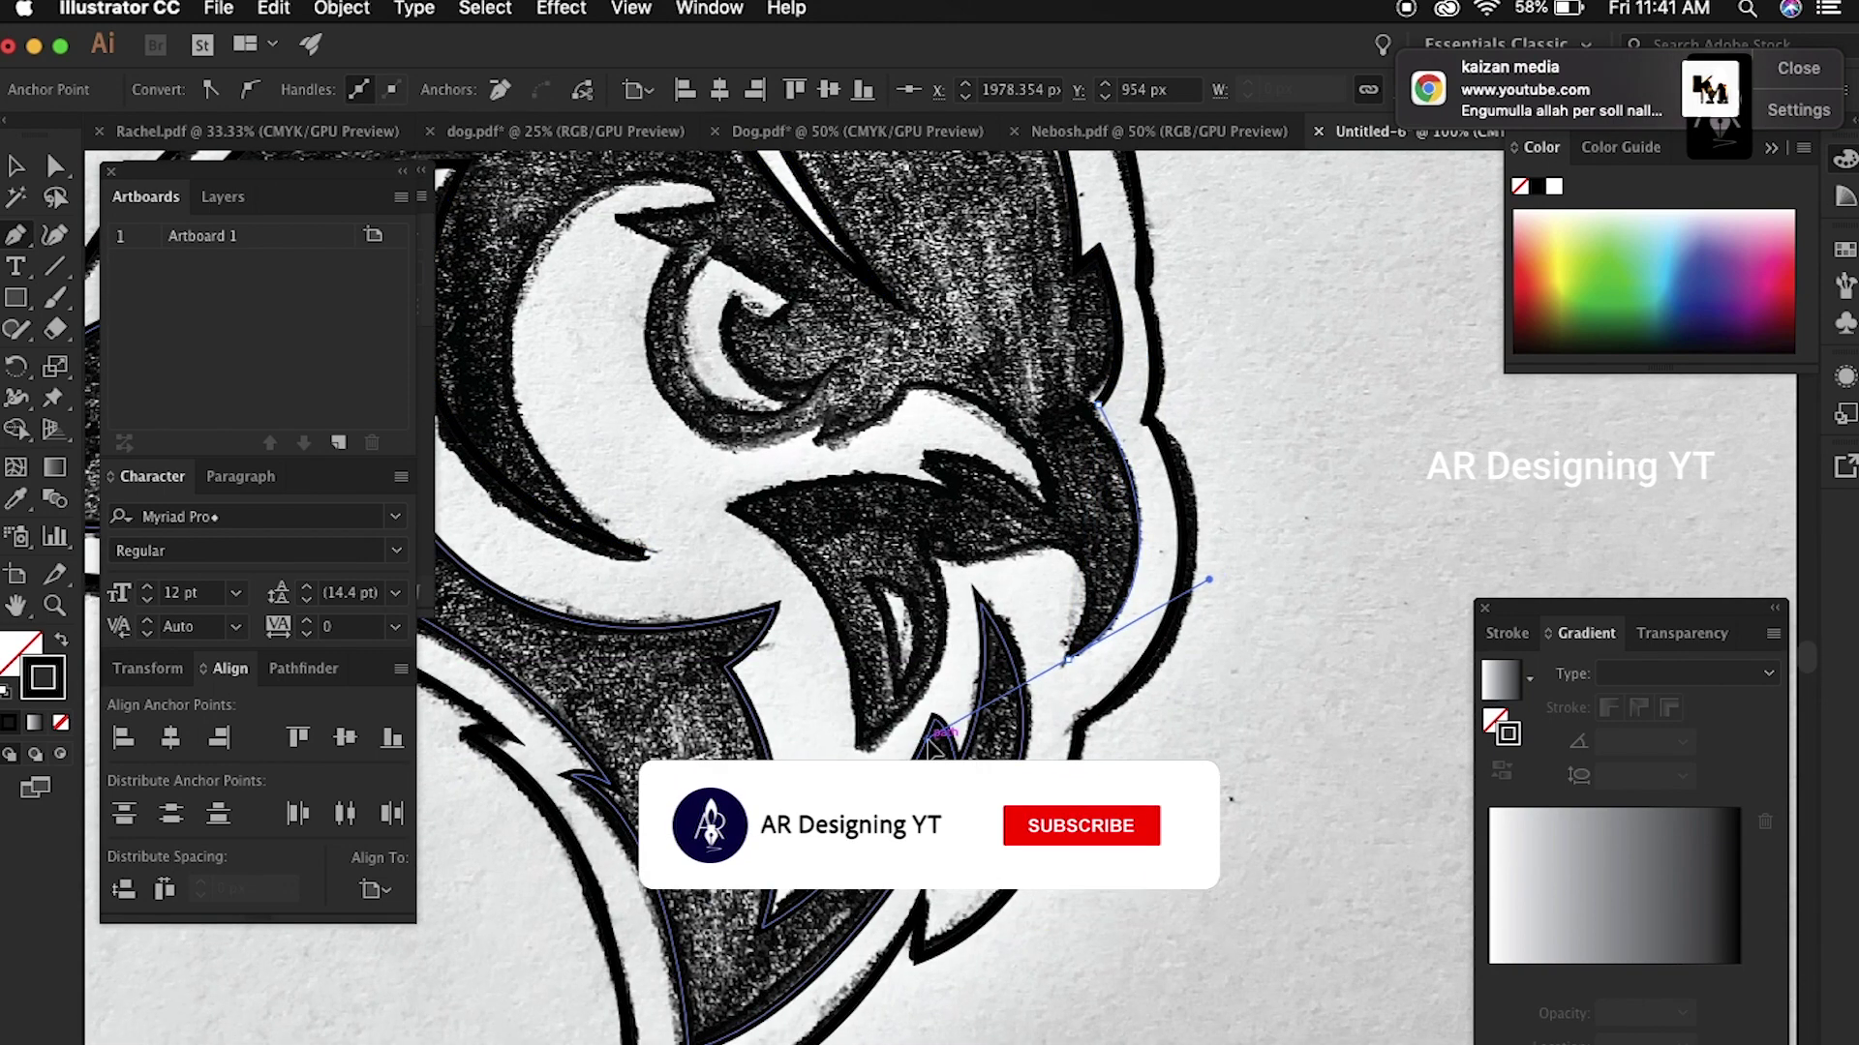
pyautogui.hotkey('ctrl', 'z')
pyautogui.hotkey('ctrl', 'z')
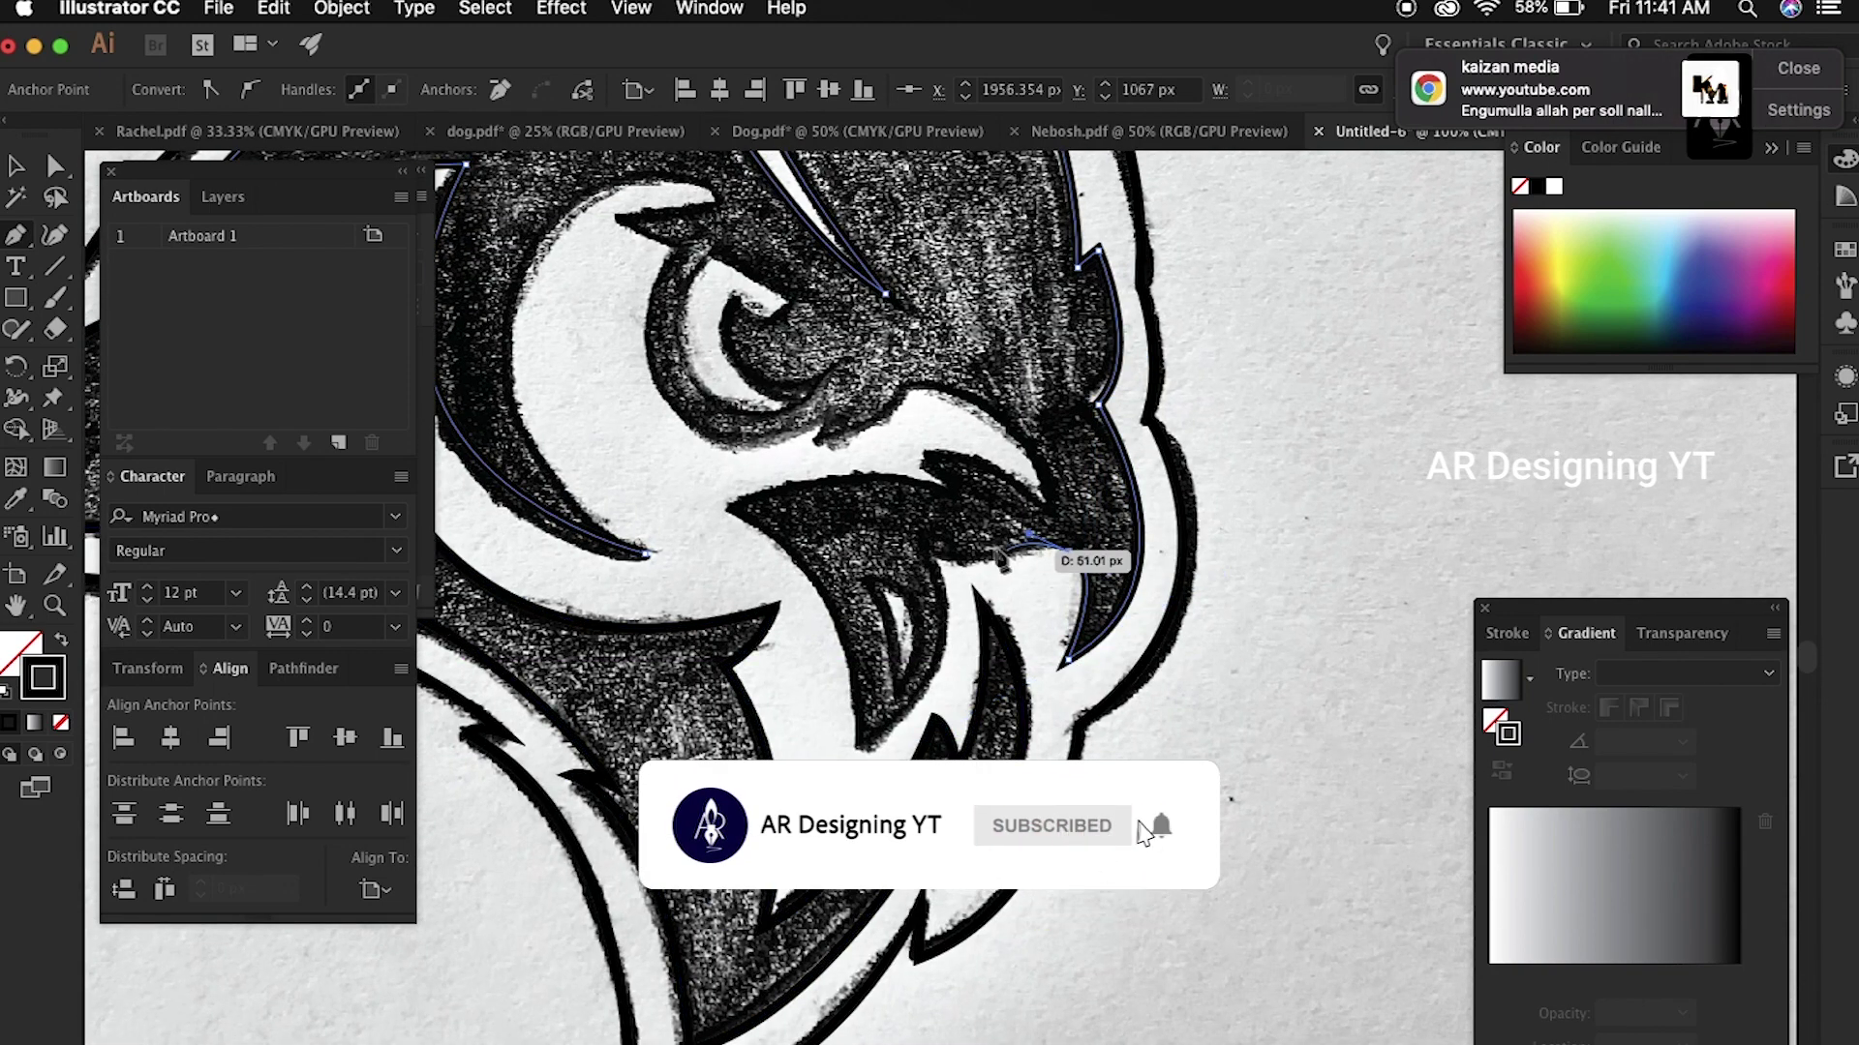
pyautogui.click(844, 530)
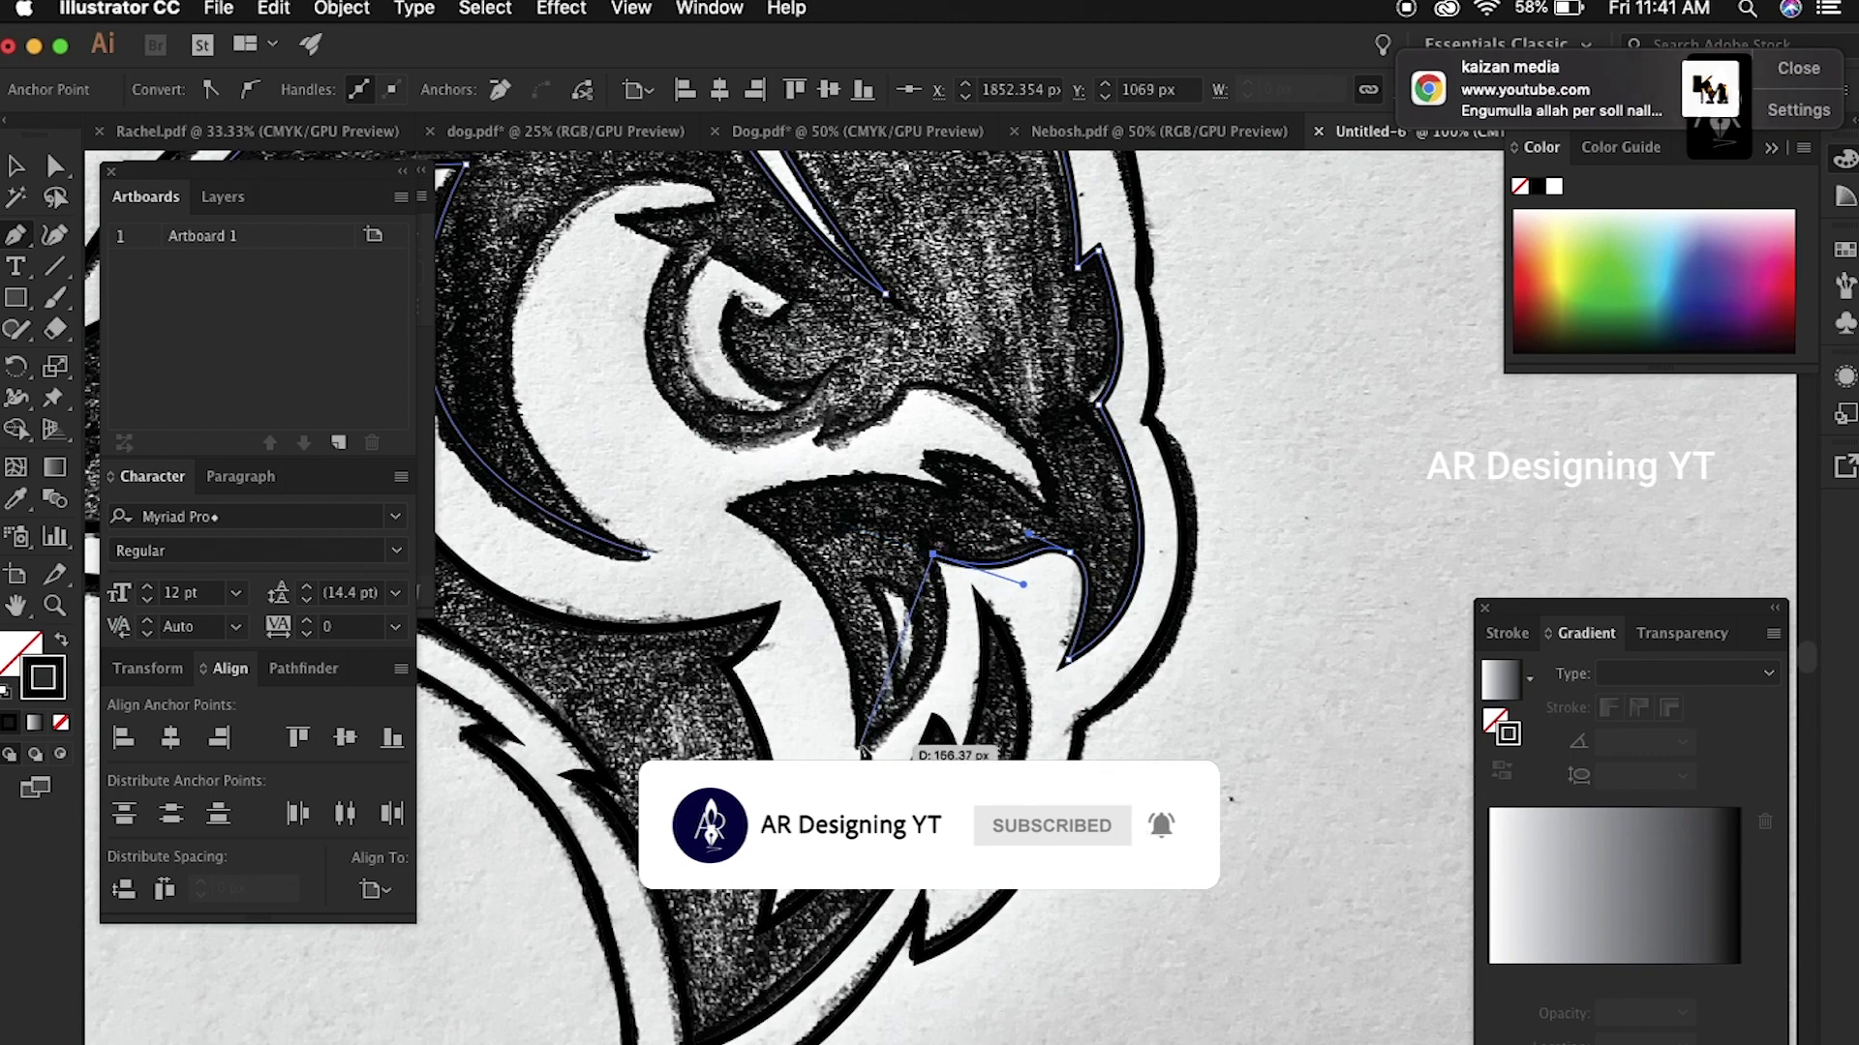
pyautogui.click(860, 748)
pyautogui.moveTo(728, 508)
pyautogui.mouseDown()
pyautogui.moveTo(676, 492)
pyautogui.moveTo(918, 523)
pyautogui.mouseUp()
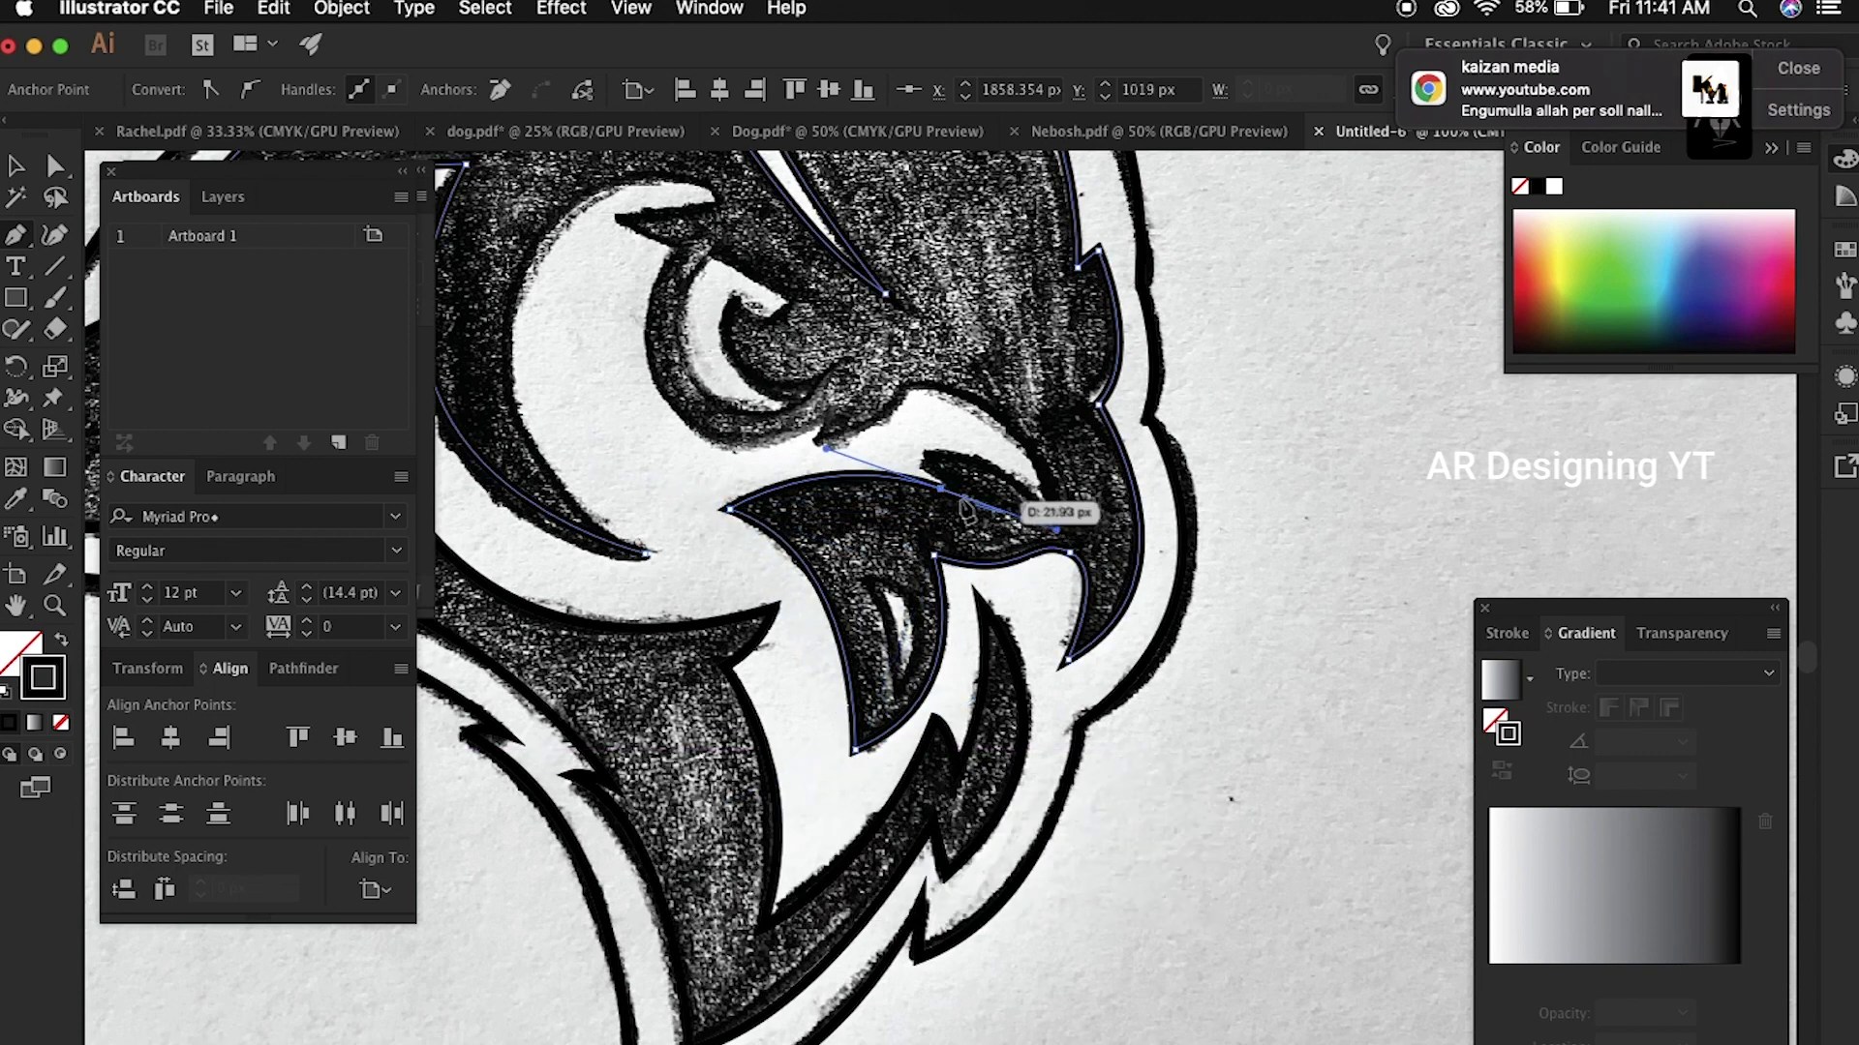
pyautogui.moveTo(916, 457); pyautogui.dragTo(924, 469)
pyautogui.click(918, 458)
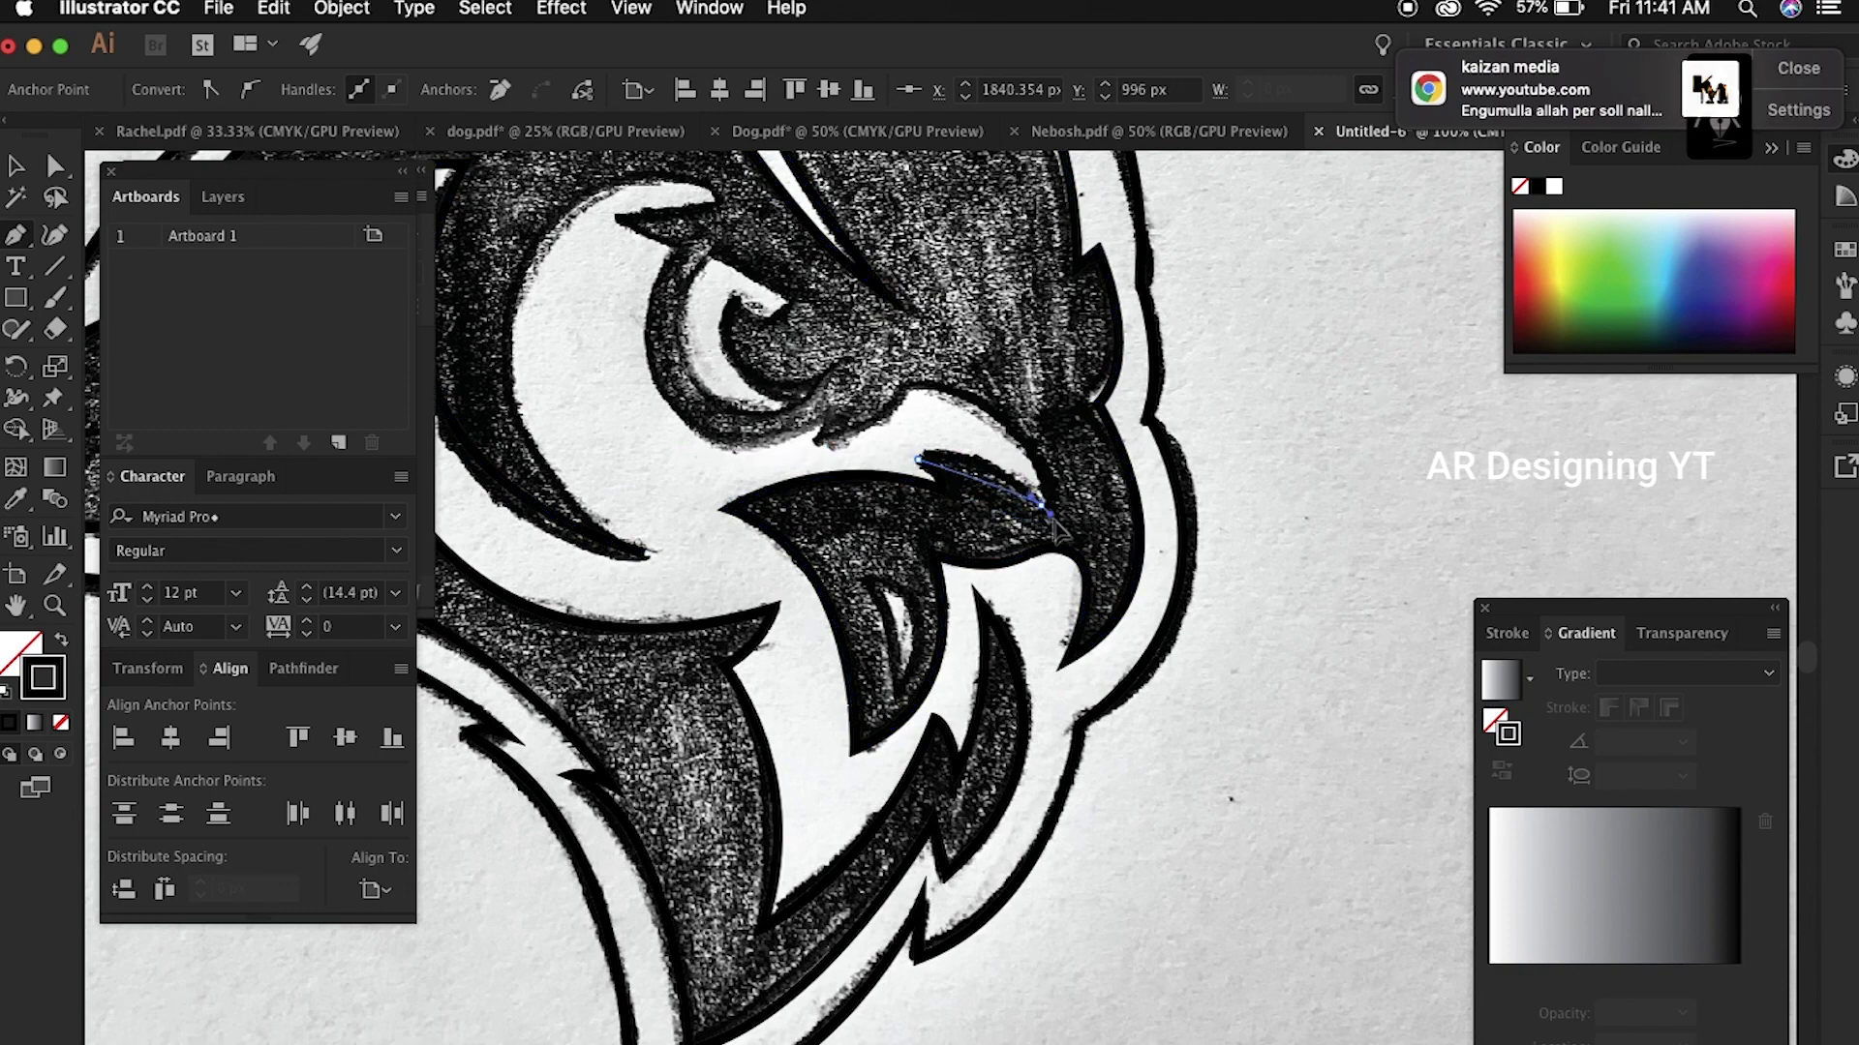
pyautogui.moveTo(966, 390); pyautogui.dragTo(841, 380)
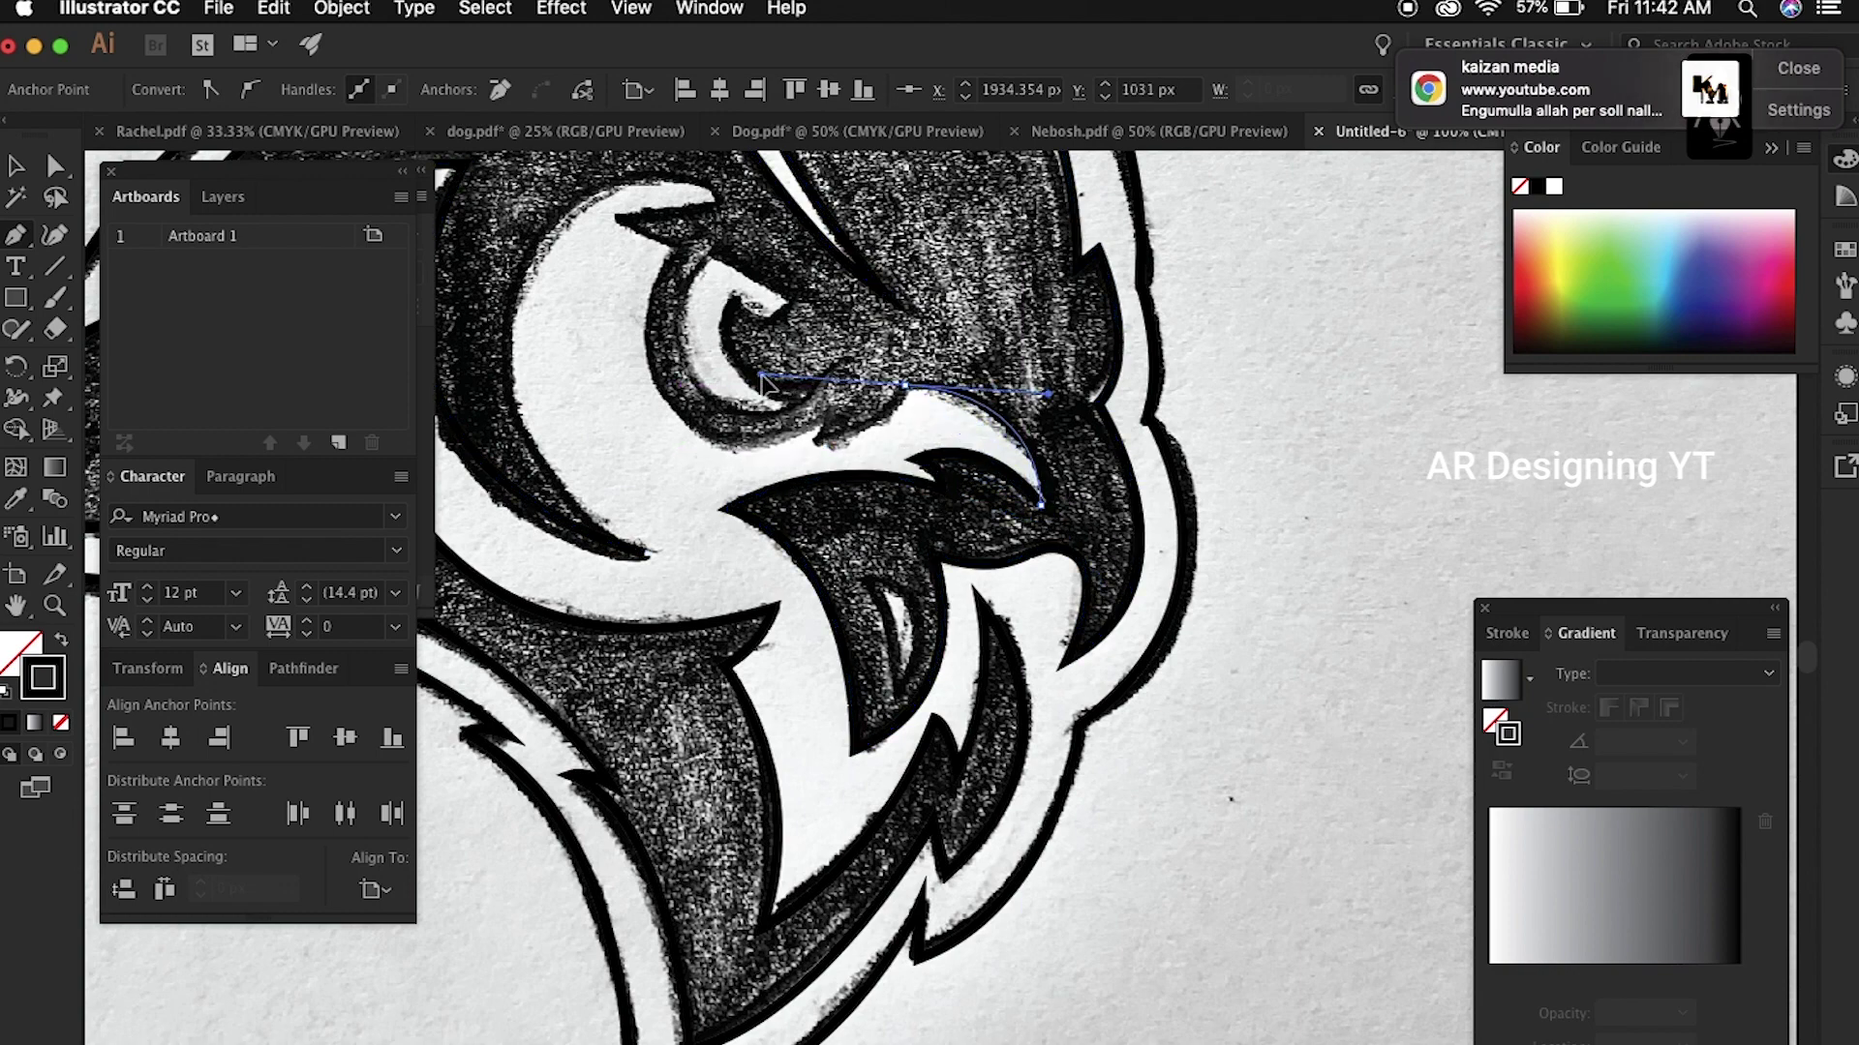
pyautogui.moveTo(818, 443); pyautogui.dragTo(872, 452)
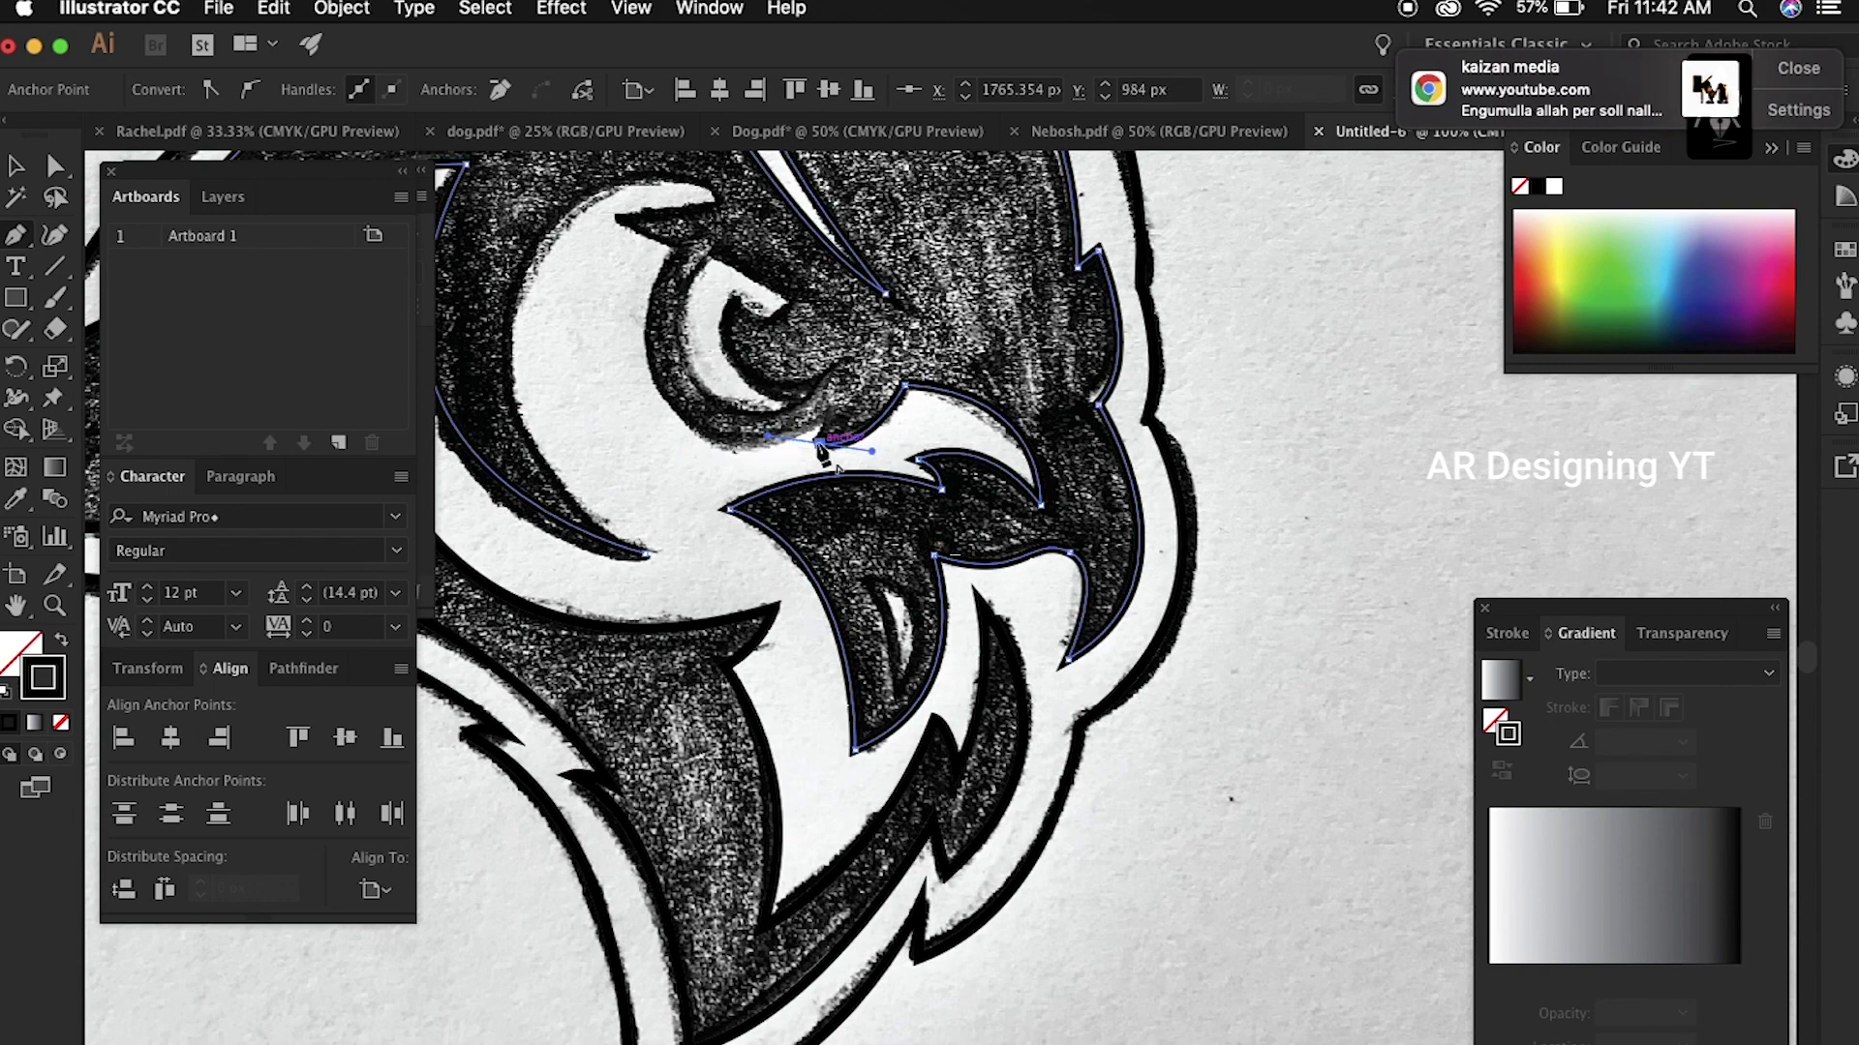
# Step: Curve the head feather path around the face edge beside the eye
pyautogui.scroll(5, 819, 436)
pyautogui.moveTo(724, 571); pyautogui.dragTo(792, 383)
pyautogui.moveTo(714, 722); pyautogui.dragTo(774, 797)
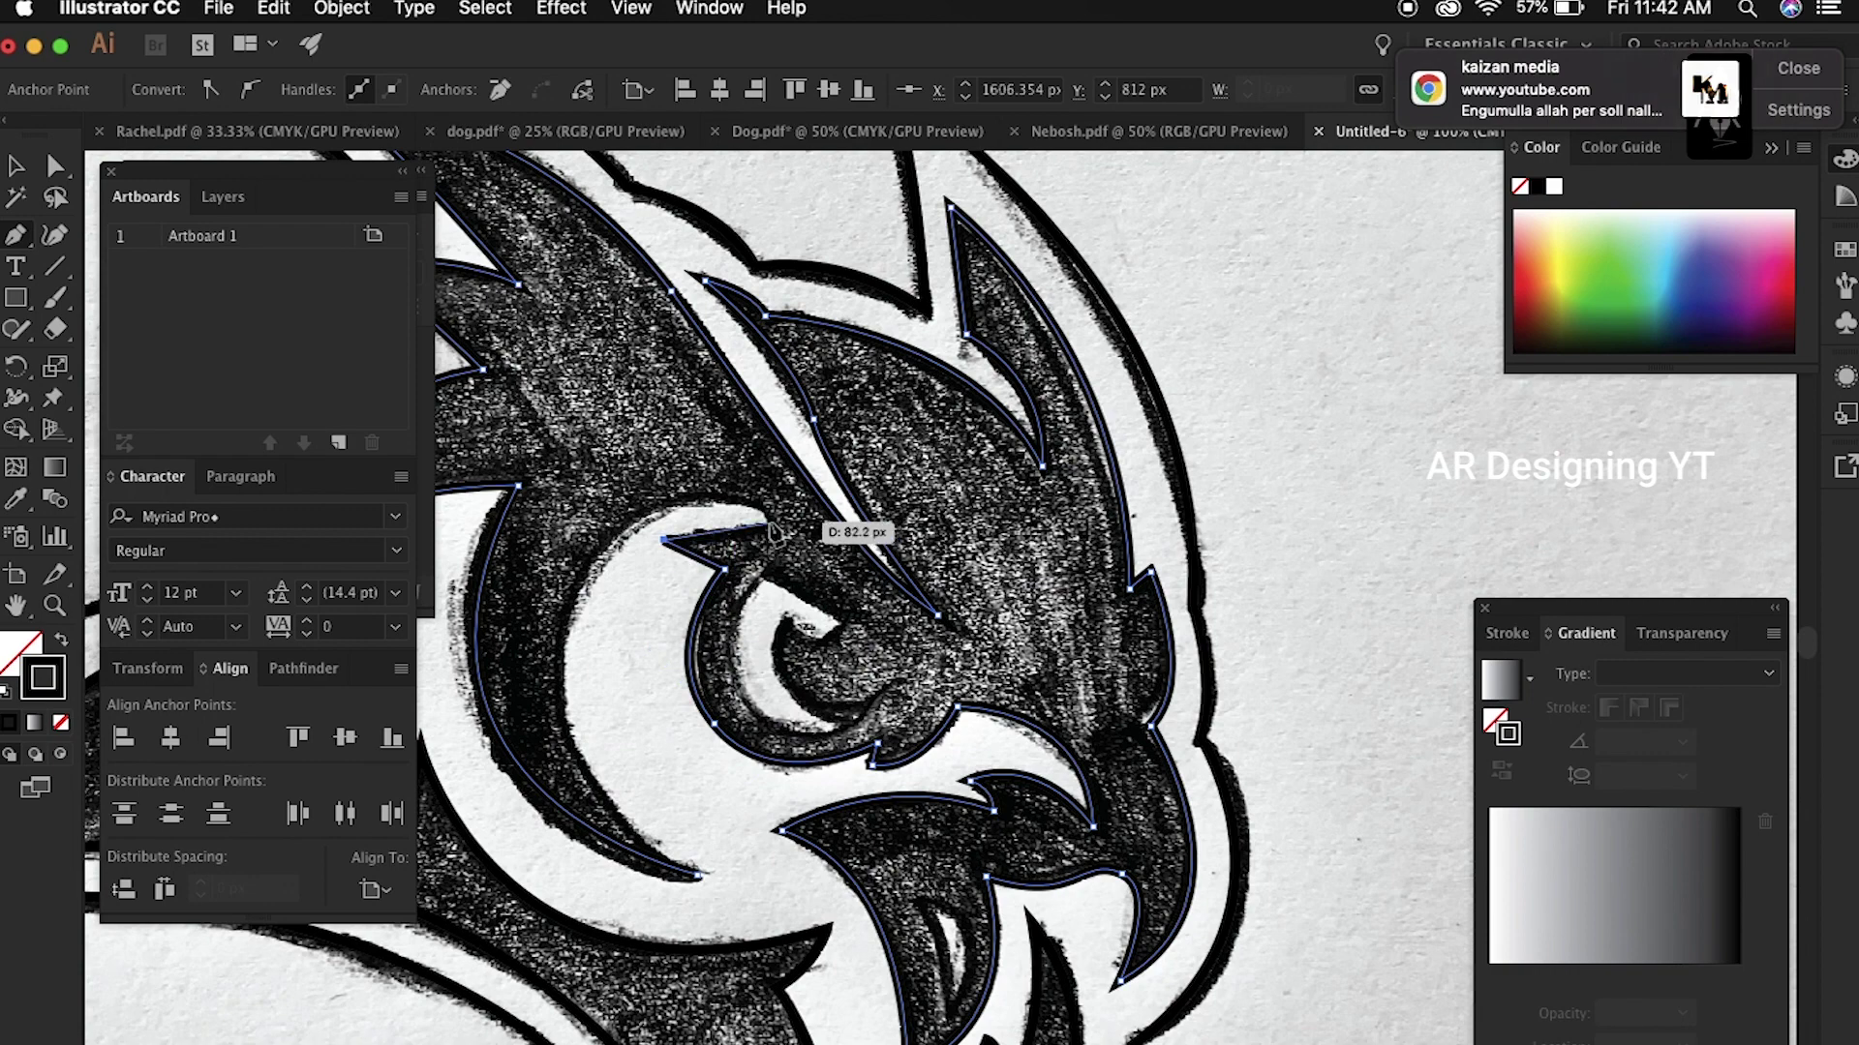
pyautogui.scroll(-3, 774, 542)
pyautogui.moveTo(738, 503); pyautogui.dragTo(664, 706)
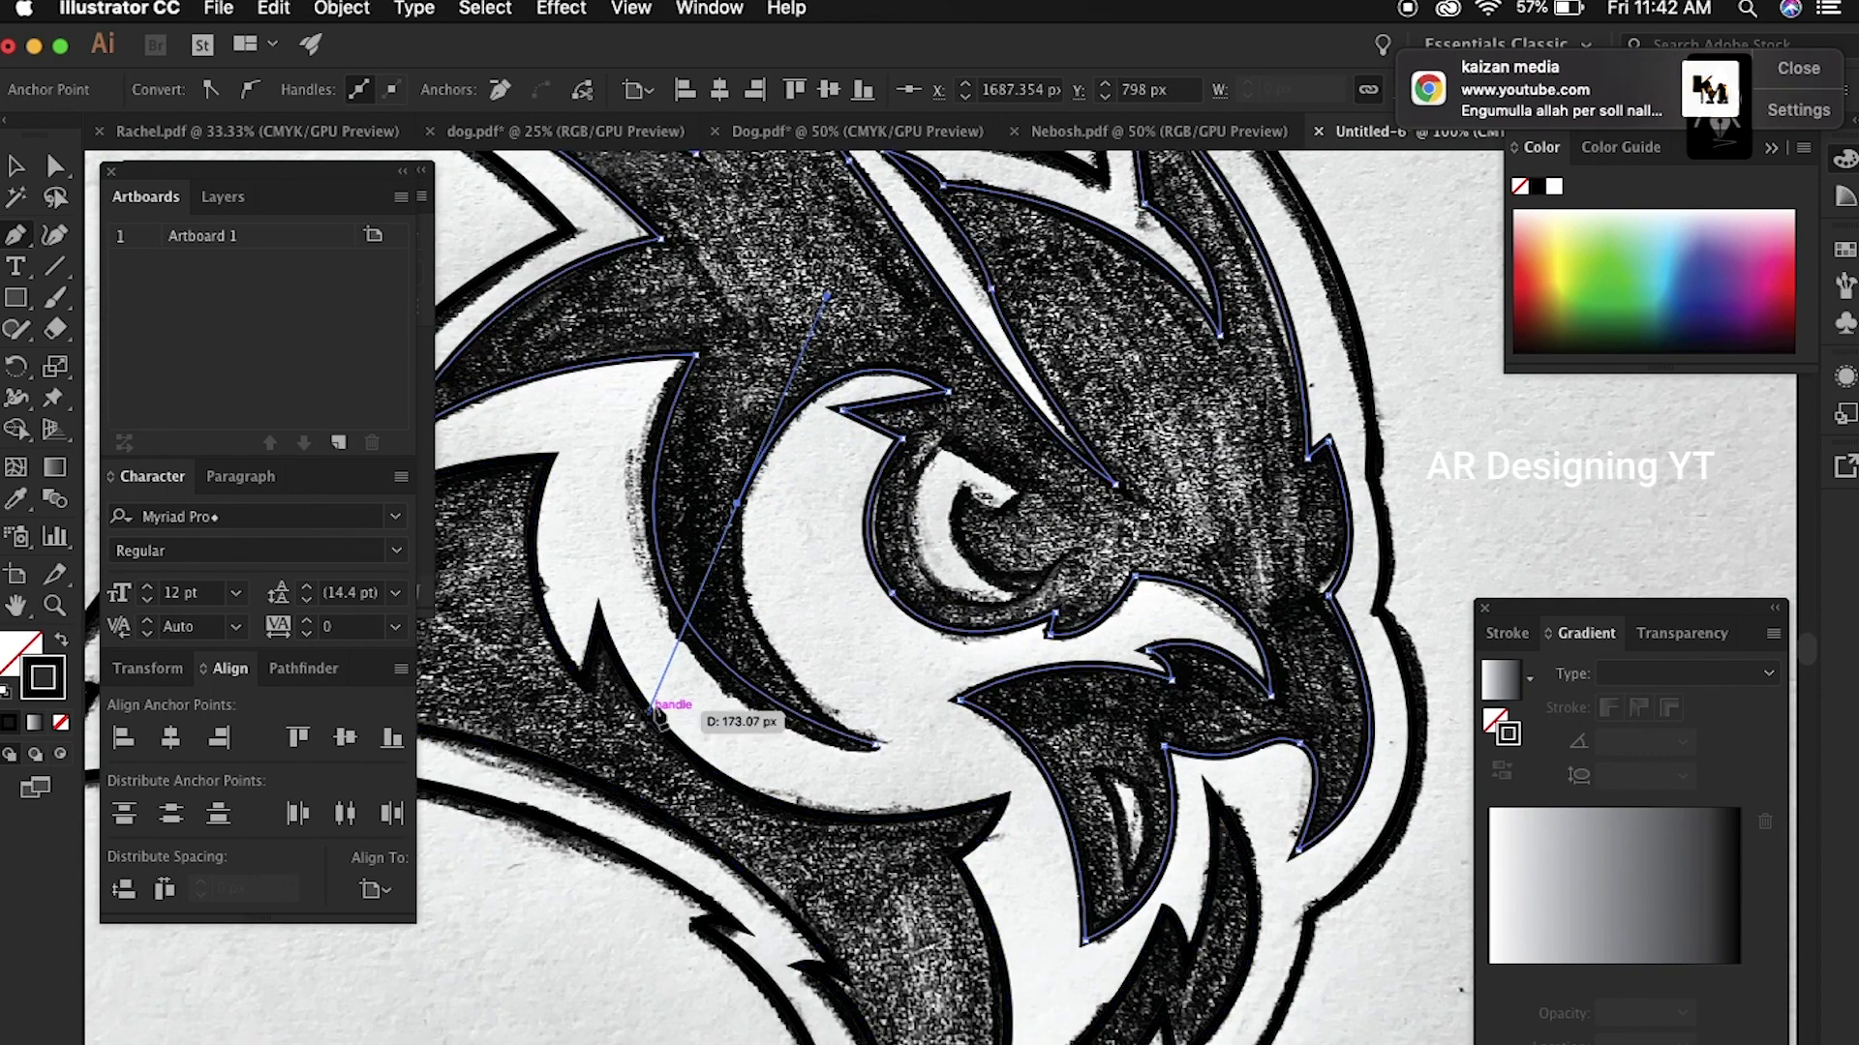
pyautogui.scroll(-2, 834, 455)
# Step: Trace and close the brow shape and the eye outline
pyautogui.click(833, 666)
pyautogui.click(905, 310)
pyautogui.click(784, 300)
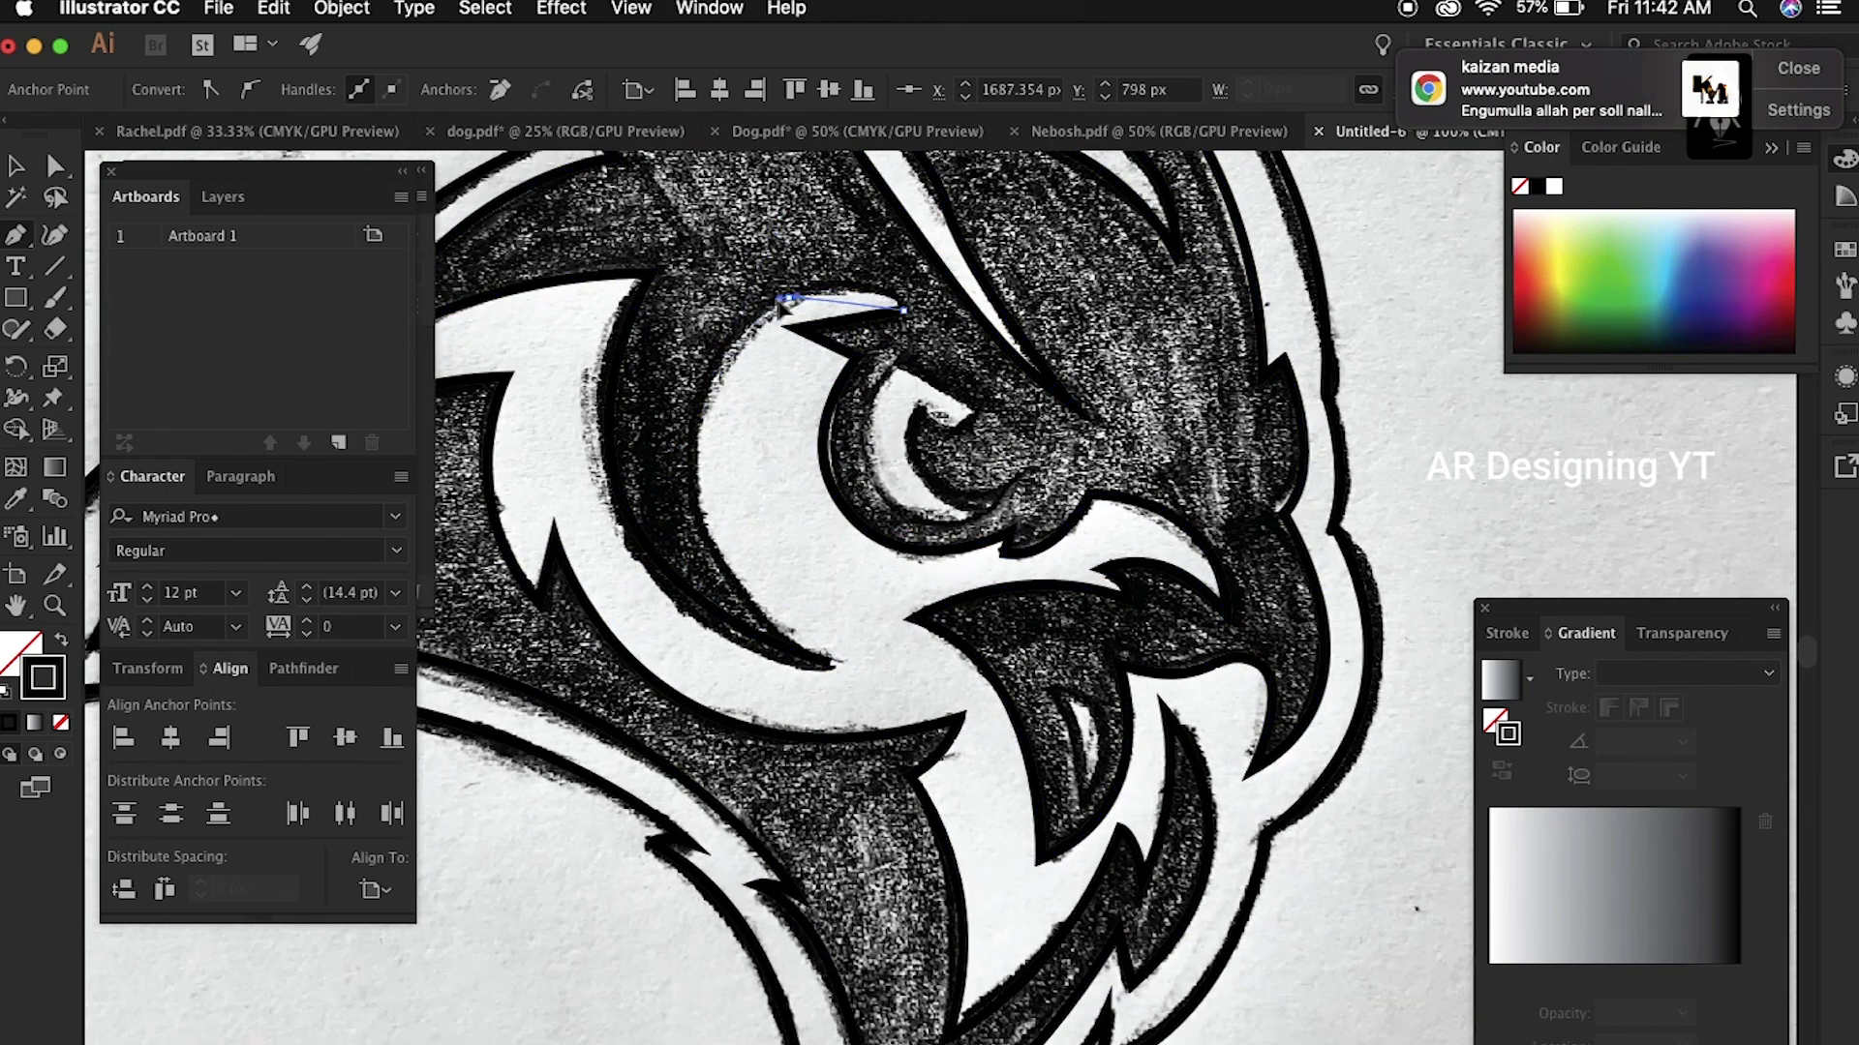
pyautogui.click(833, 664)
pyautogui.scroll(5, 871, 678)
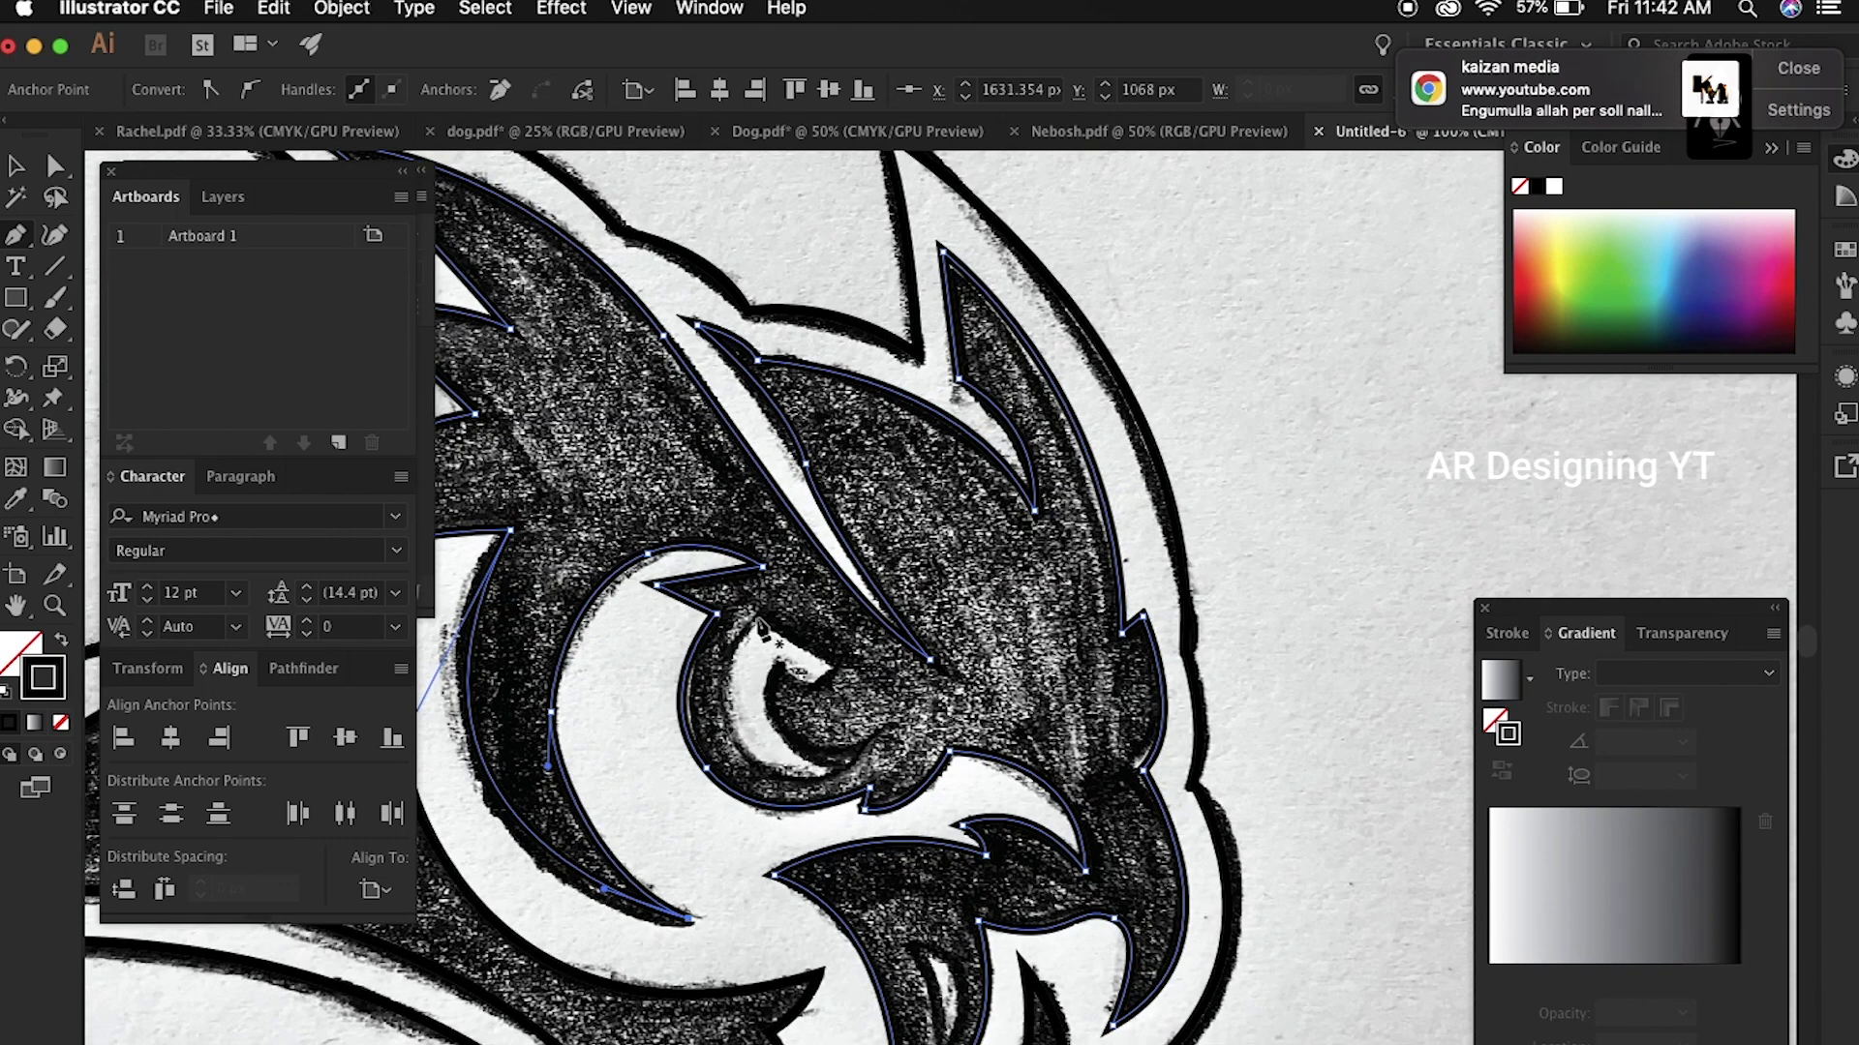
pyautogui.moveTo(751, 617)
pyautogui.mouseDown()
pyautogui.moveTo(826, 691)
pyautogui.moveTo(779, 672)
pyautogui.mouseUp()
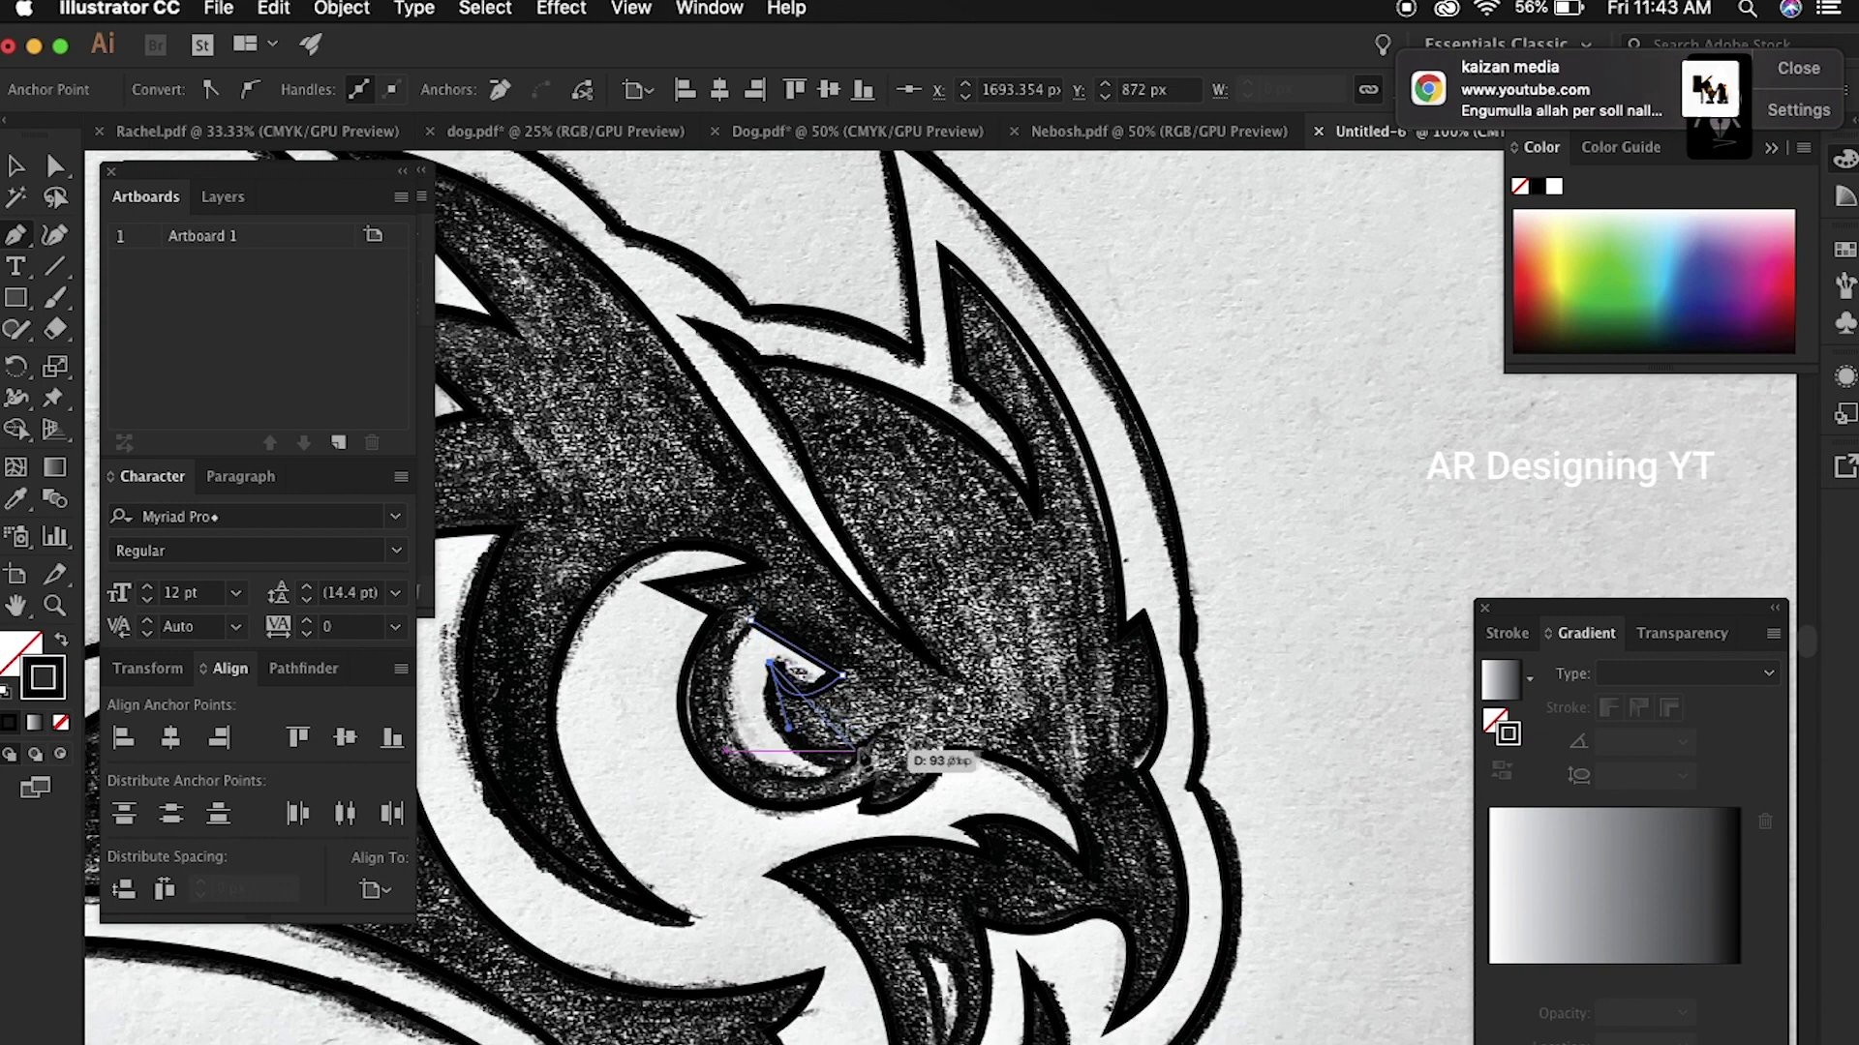
pyautogui.moveTo(750, 755); pyautogui.dragTo(670, 711)
pyautogui.click(751, 620)
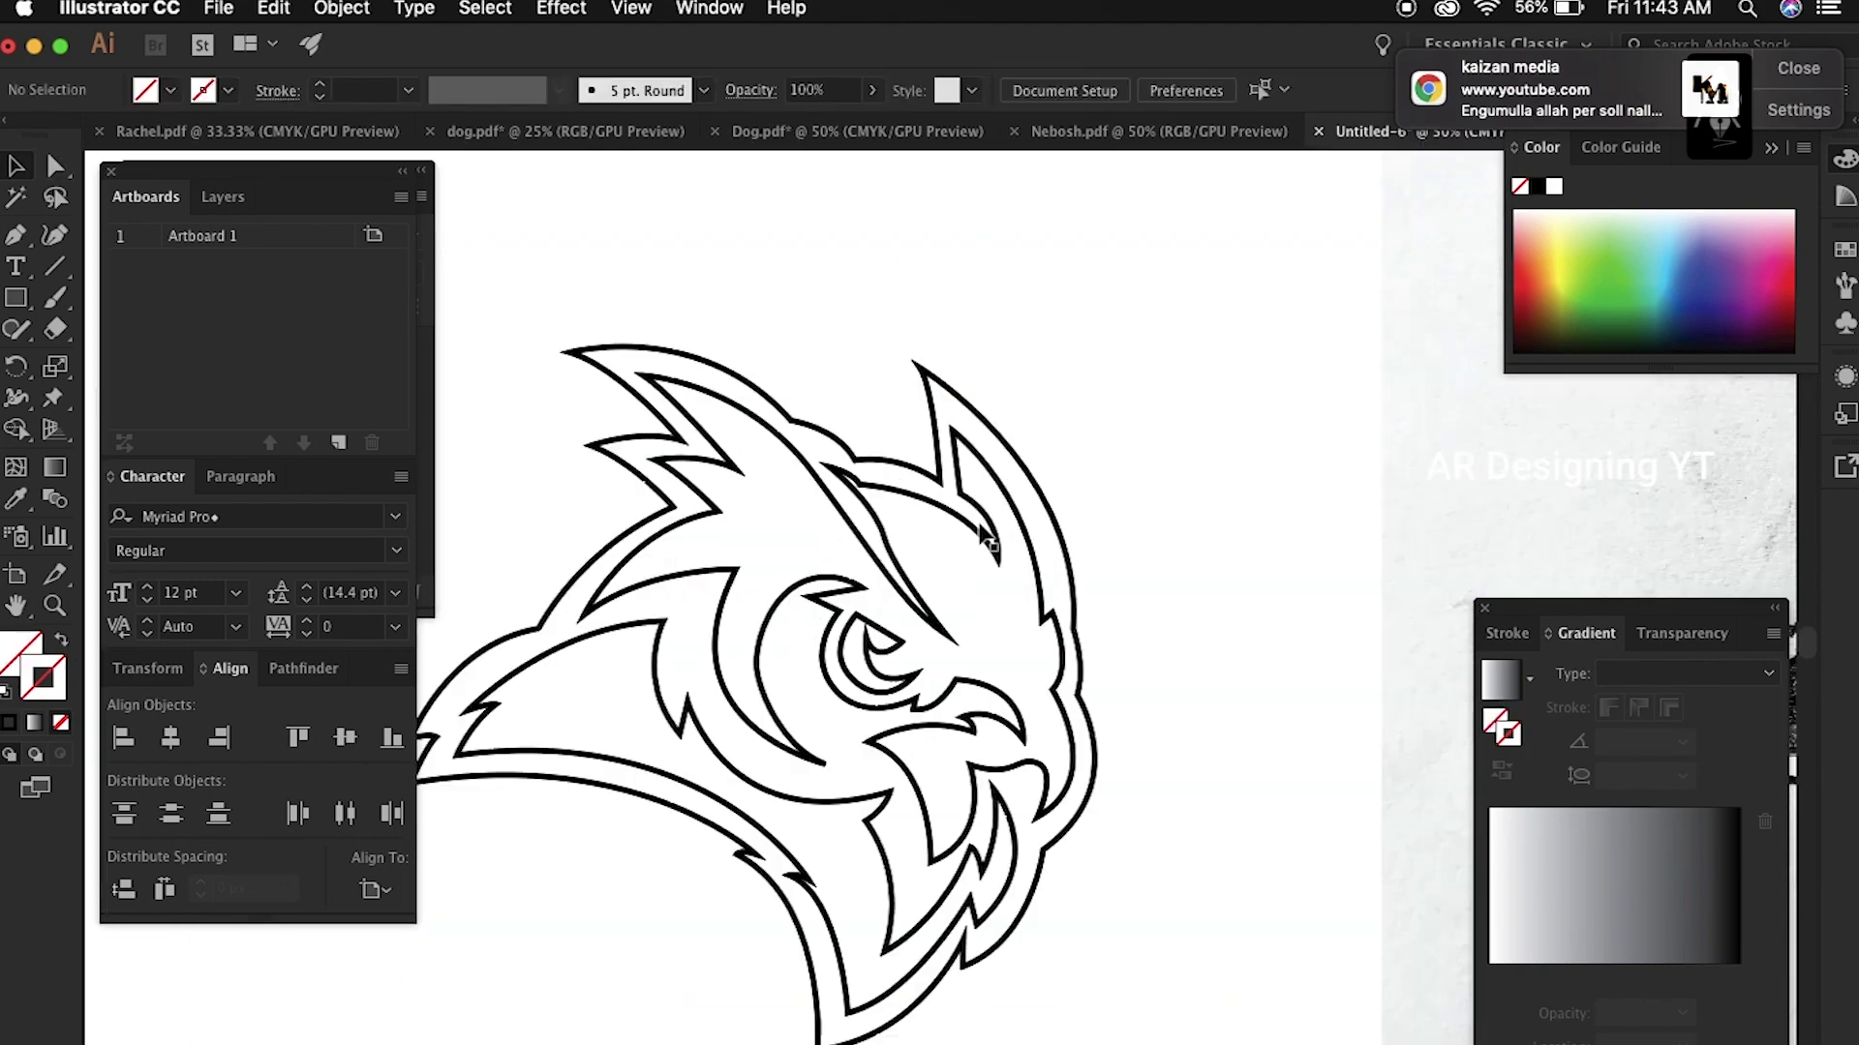
# Step: Move the sketch photo aside and fill the inner head shape solid black
pyautogui.scroll(-2, 1112, 469)
pyautogui.hscroll(3, 1047, 445)
pyautogui.scroll(3, 919, 619)
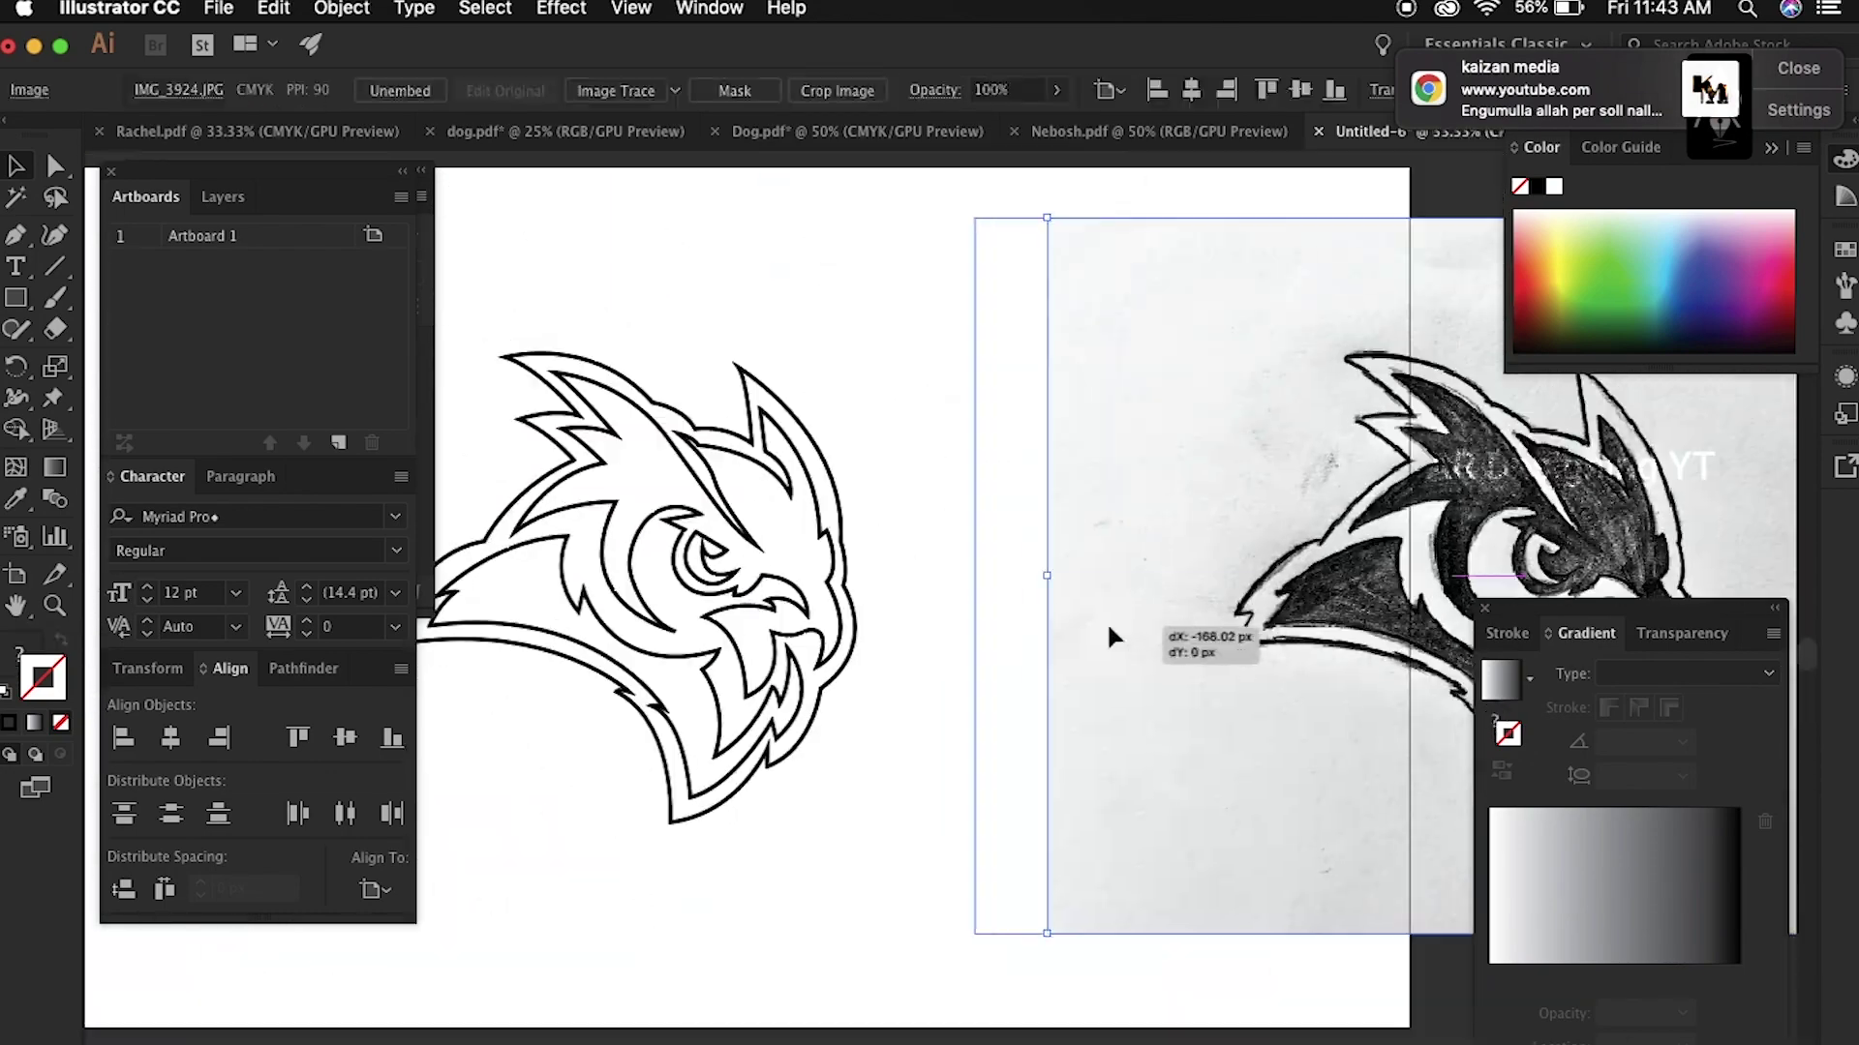
pyautogui.moveTo(1121, 624); pyautogui.dragTo(966, 596)
pyautogui.click(636, 567)
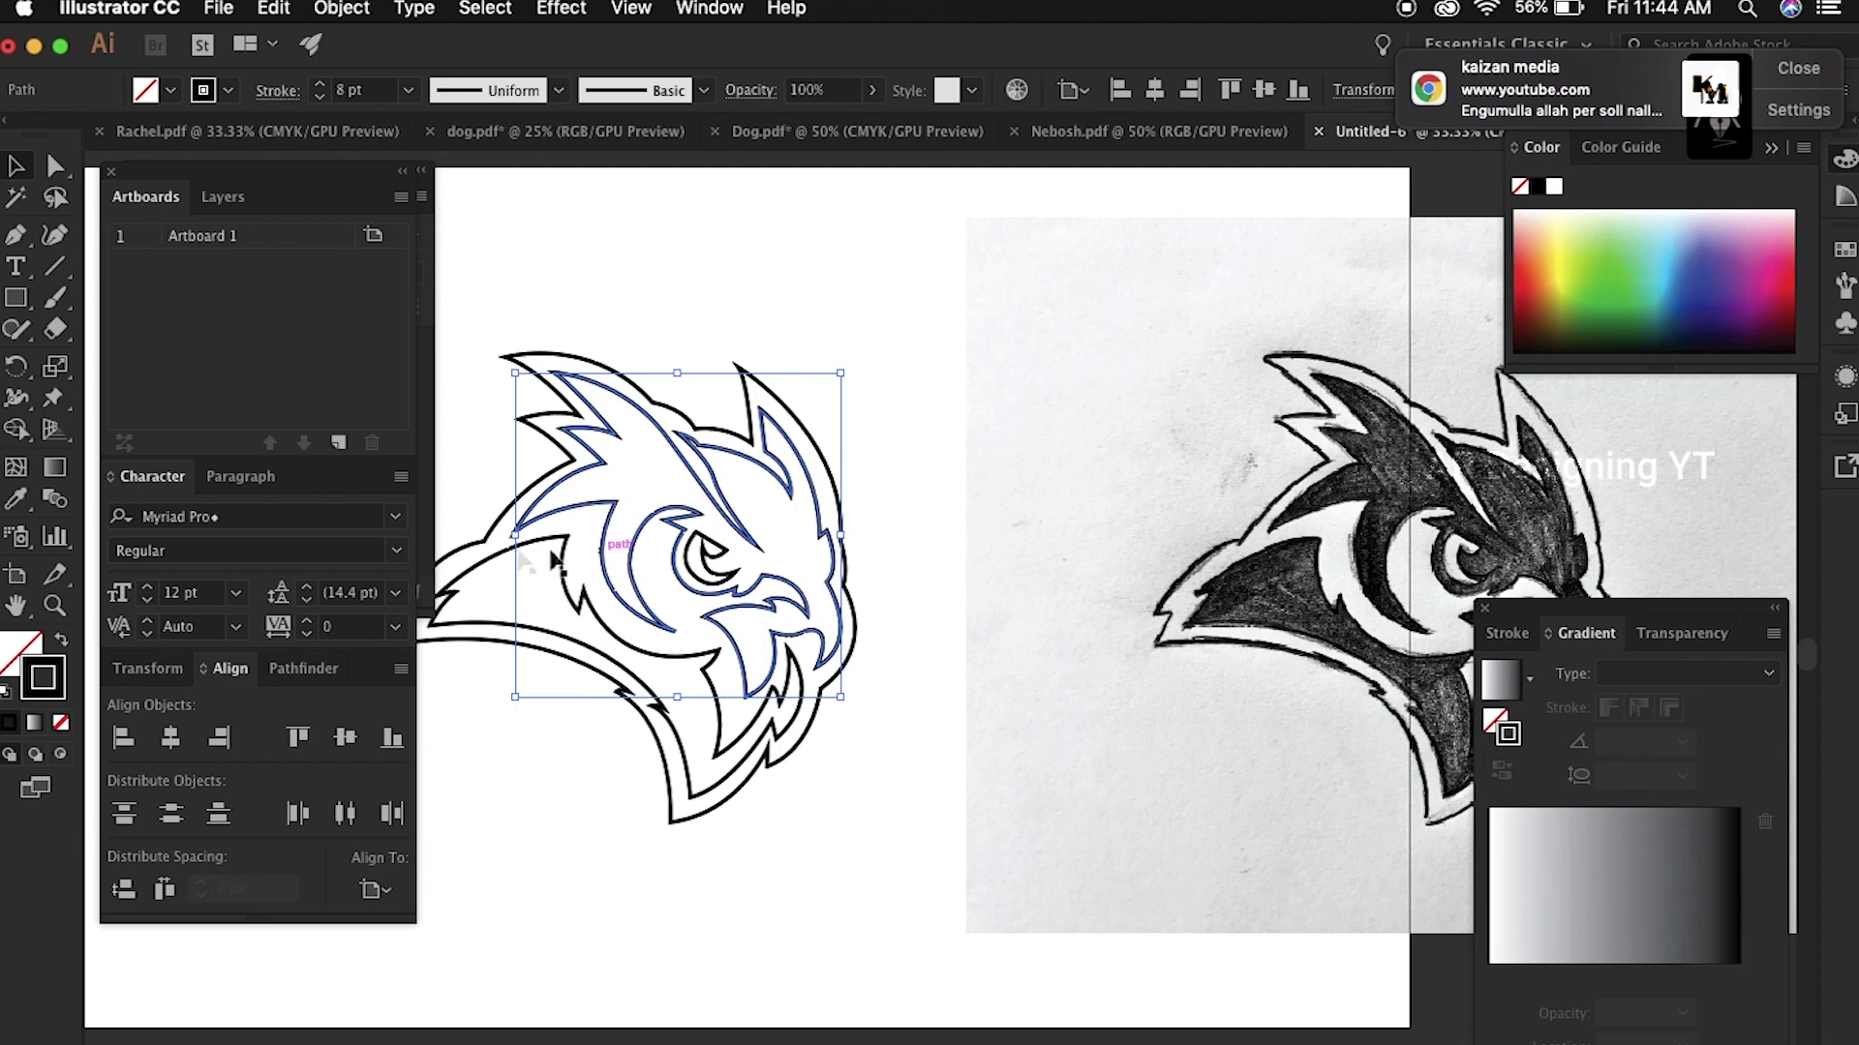
pyautogui.click(60, 643)
pyautogui.click(885, 689)
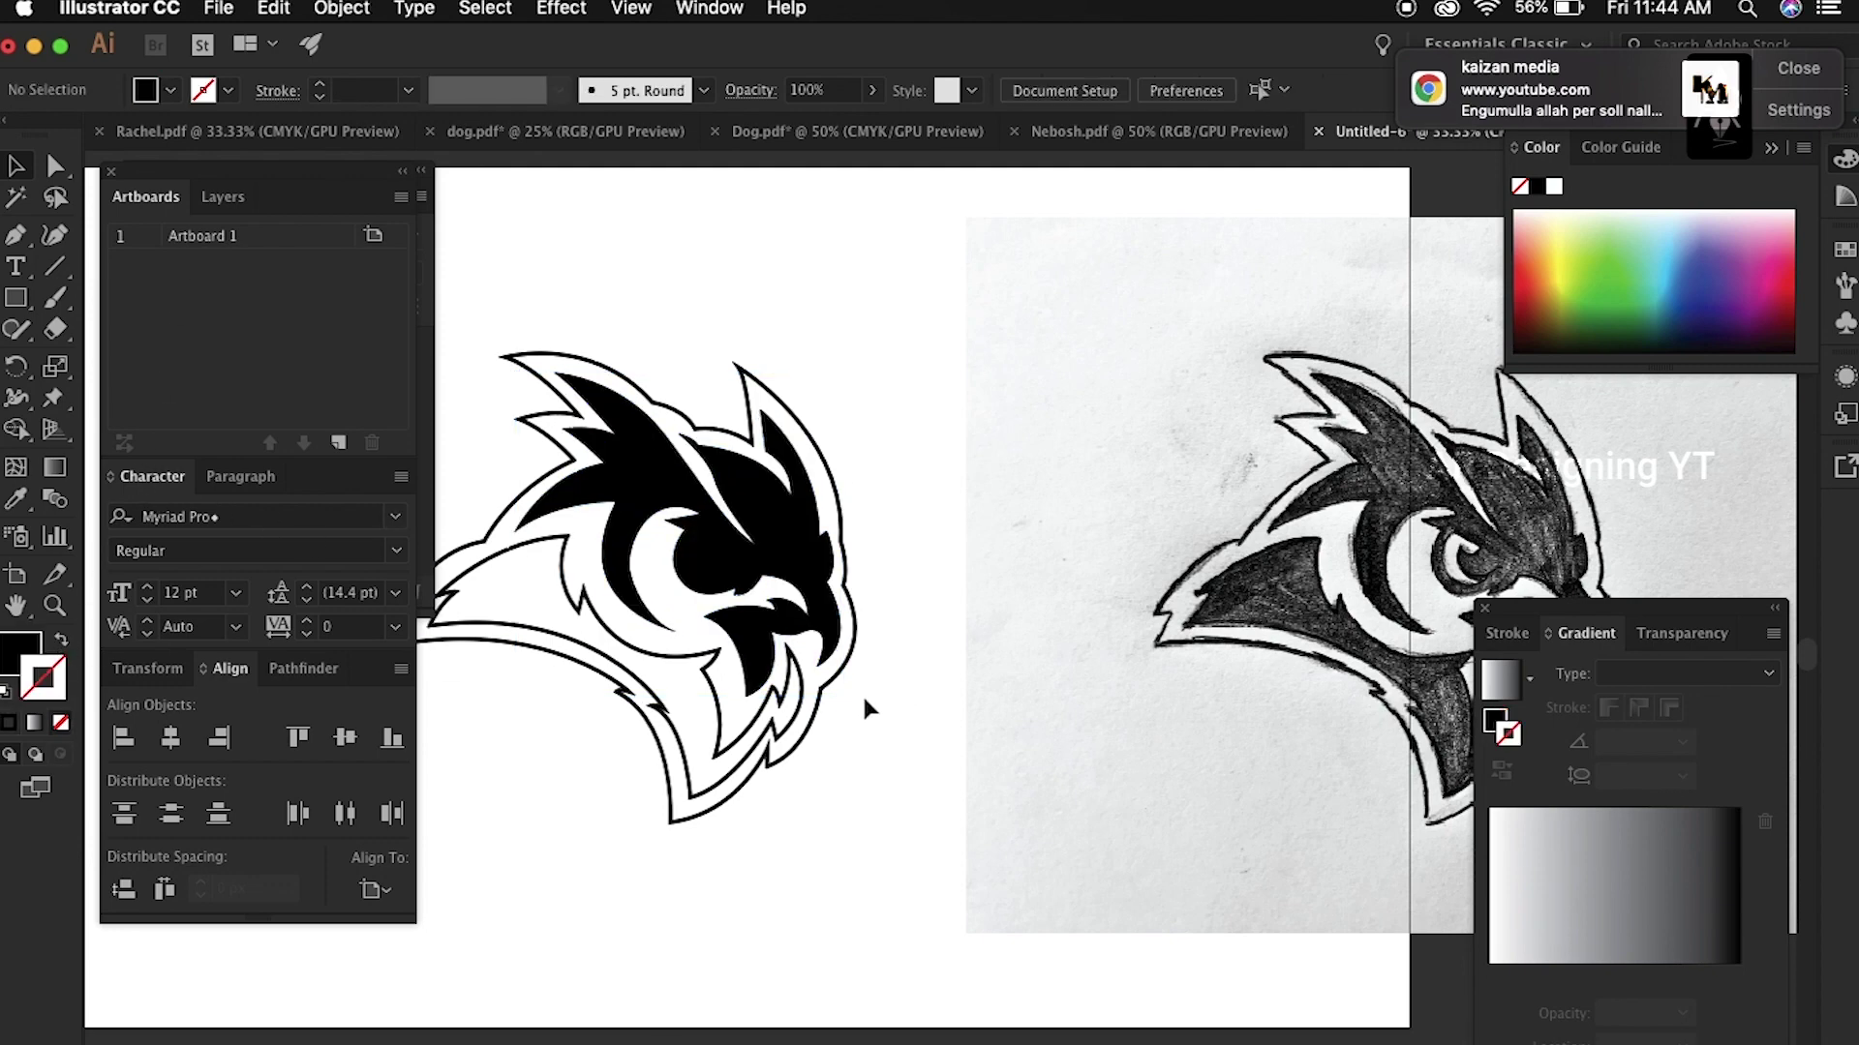
# Step: Fill the eye shape with white
pyautogui.click(719, 574)
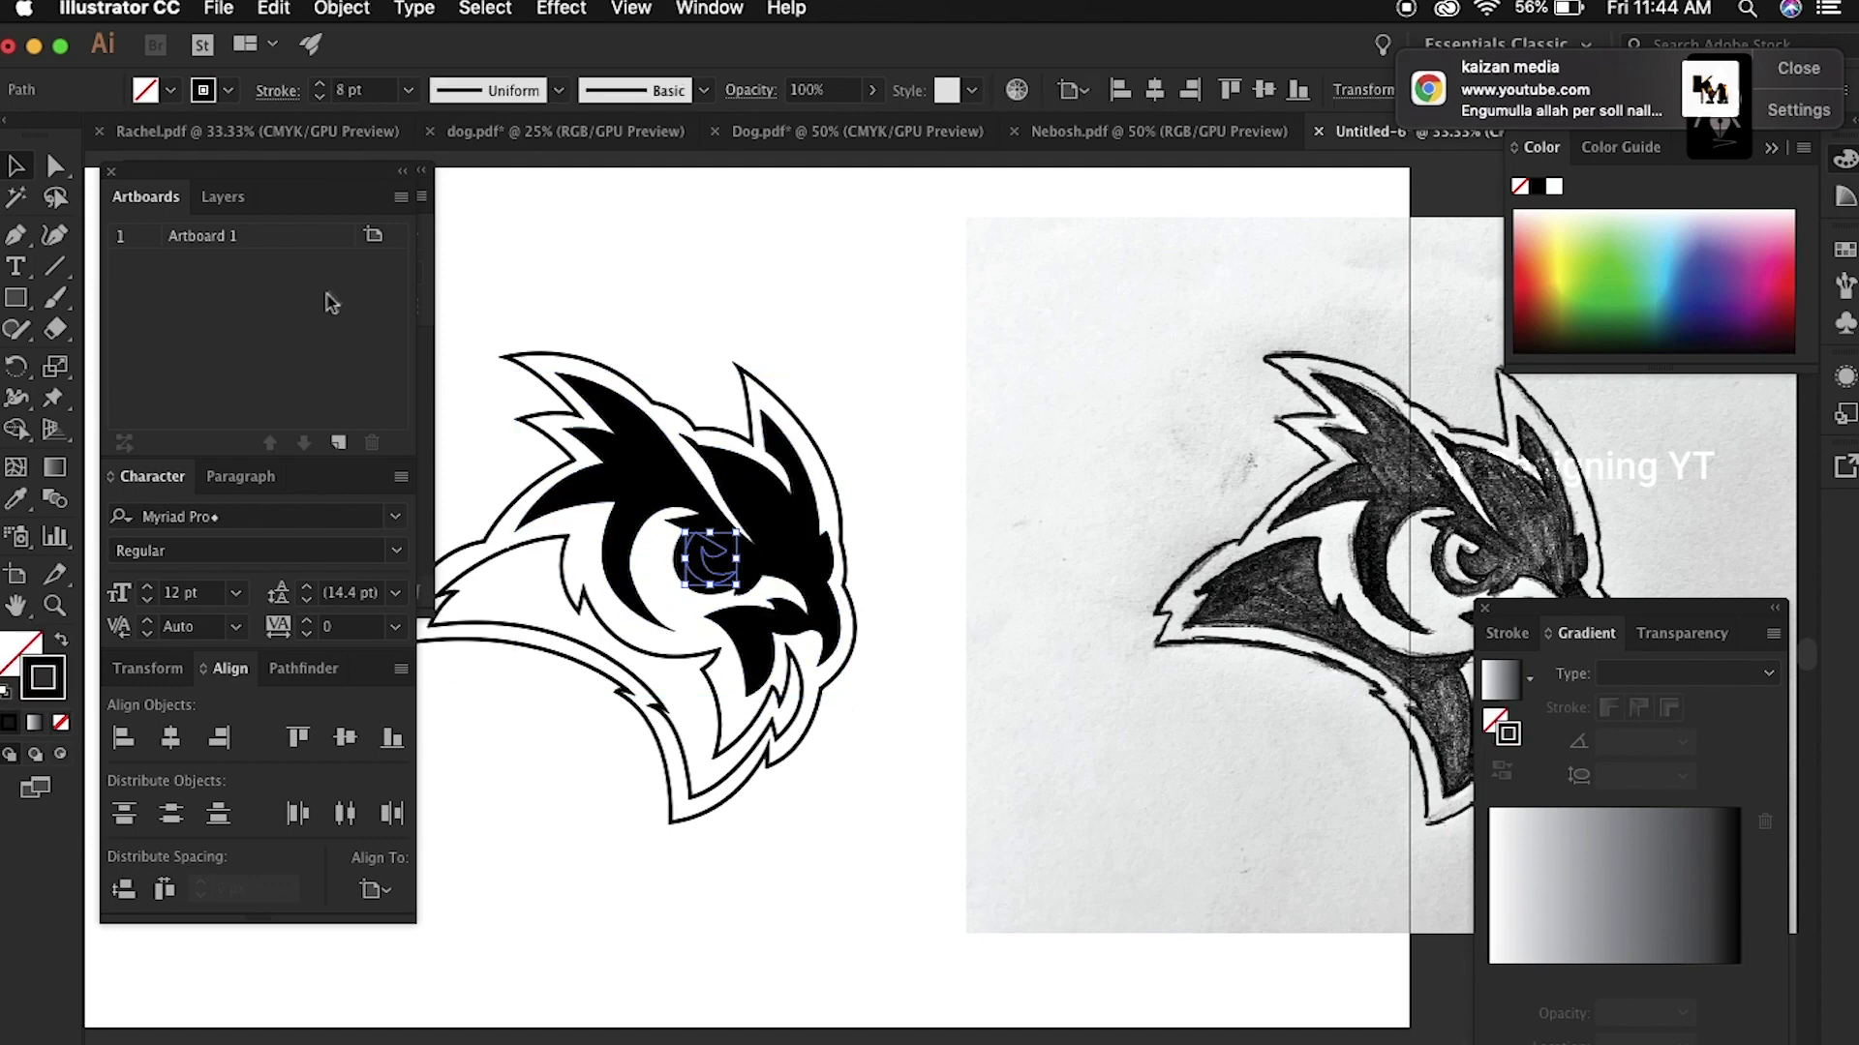
pyautogui.click(63, 642)
pyautogui.click(169, 93)
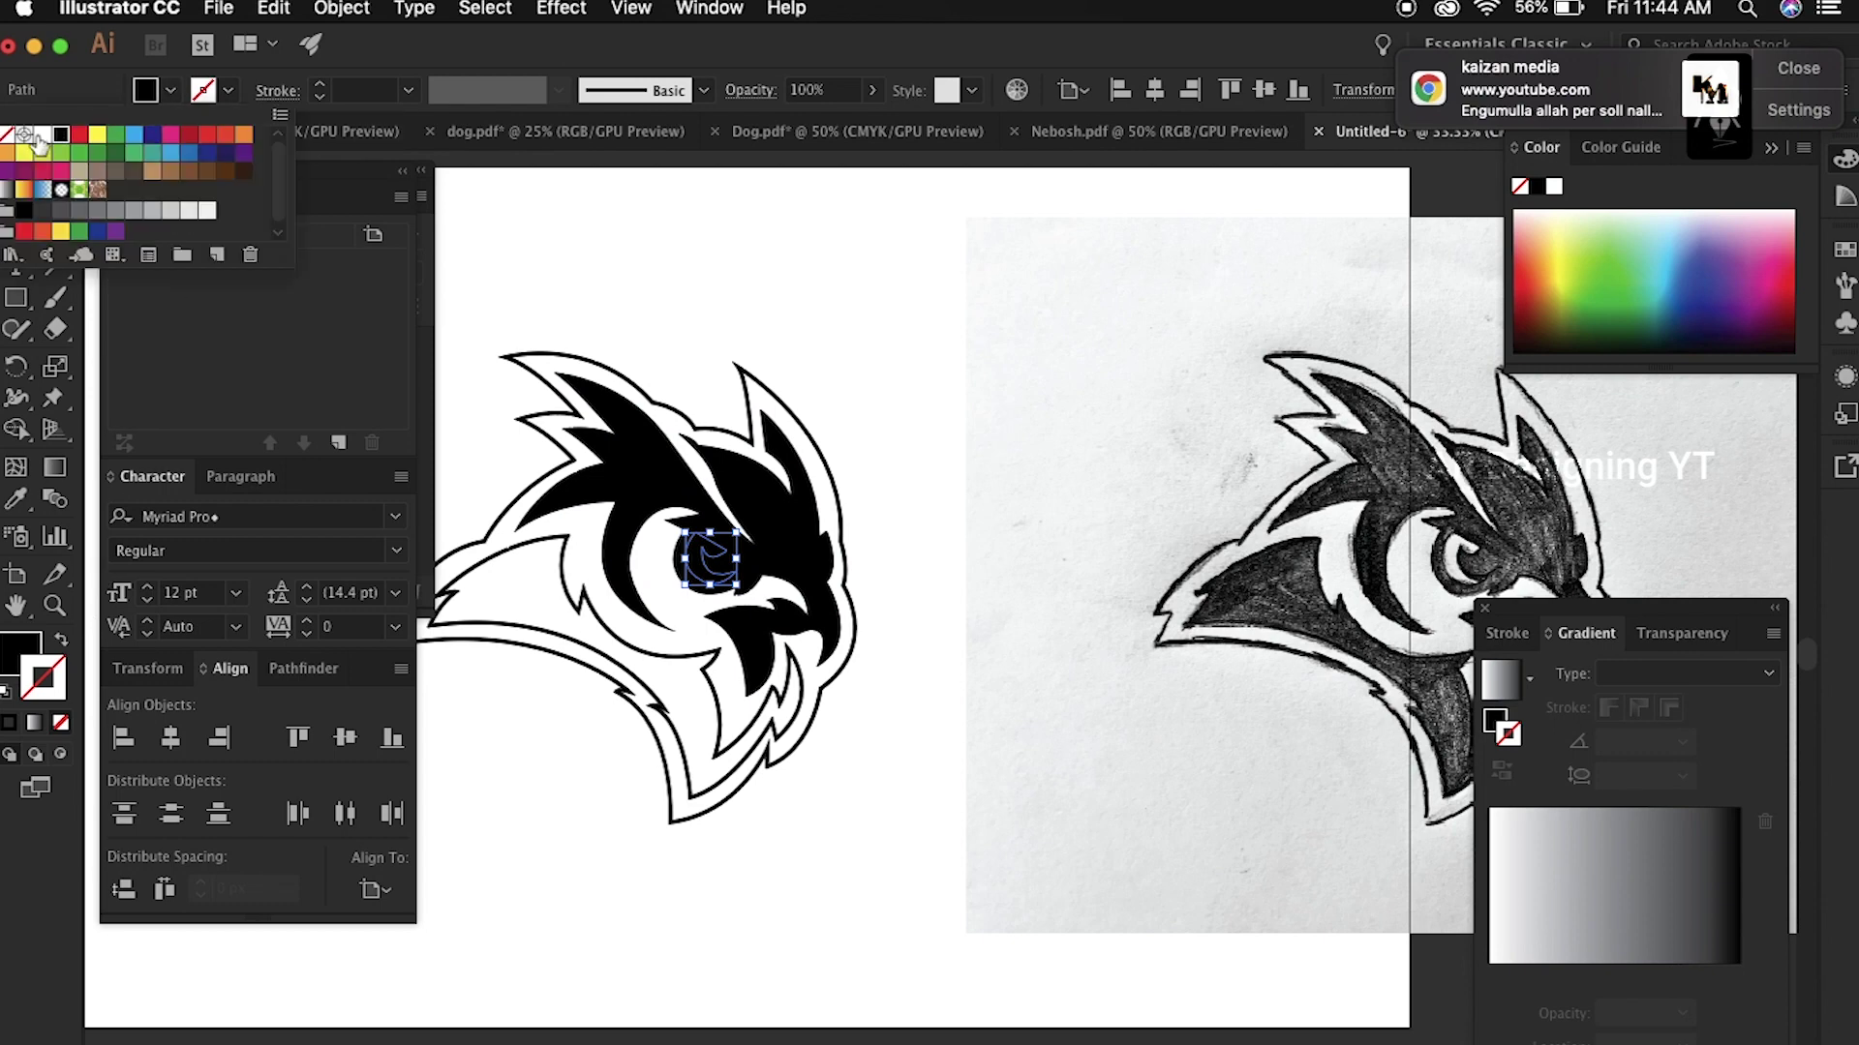
pyautogui.click(51, 139)
pyautogui.click(851, 335)
pyautogui.click(851, 335)
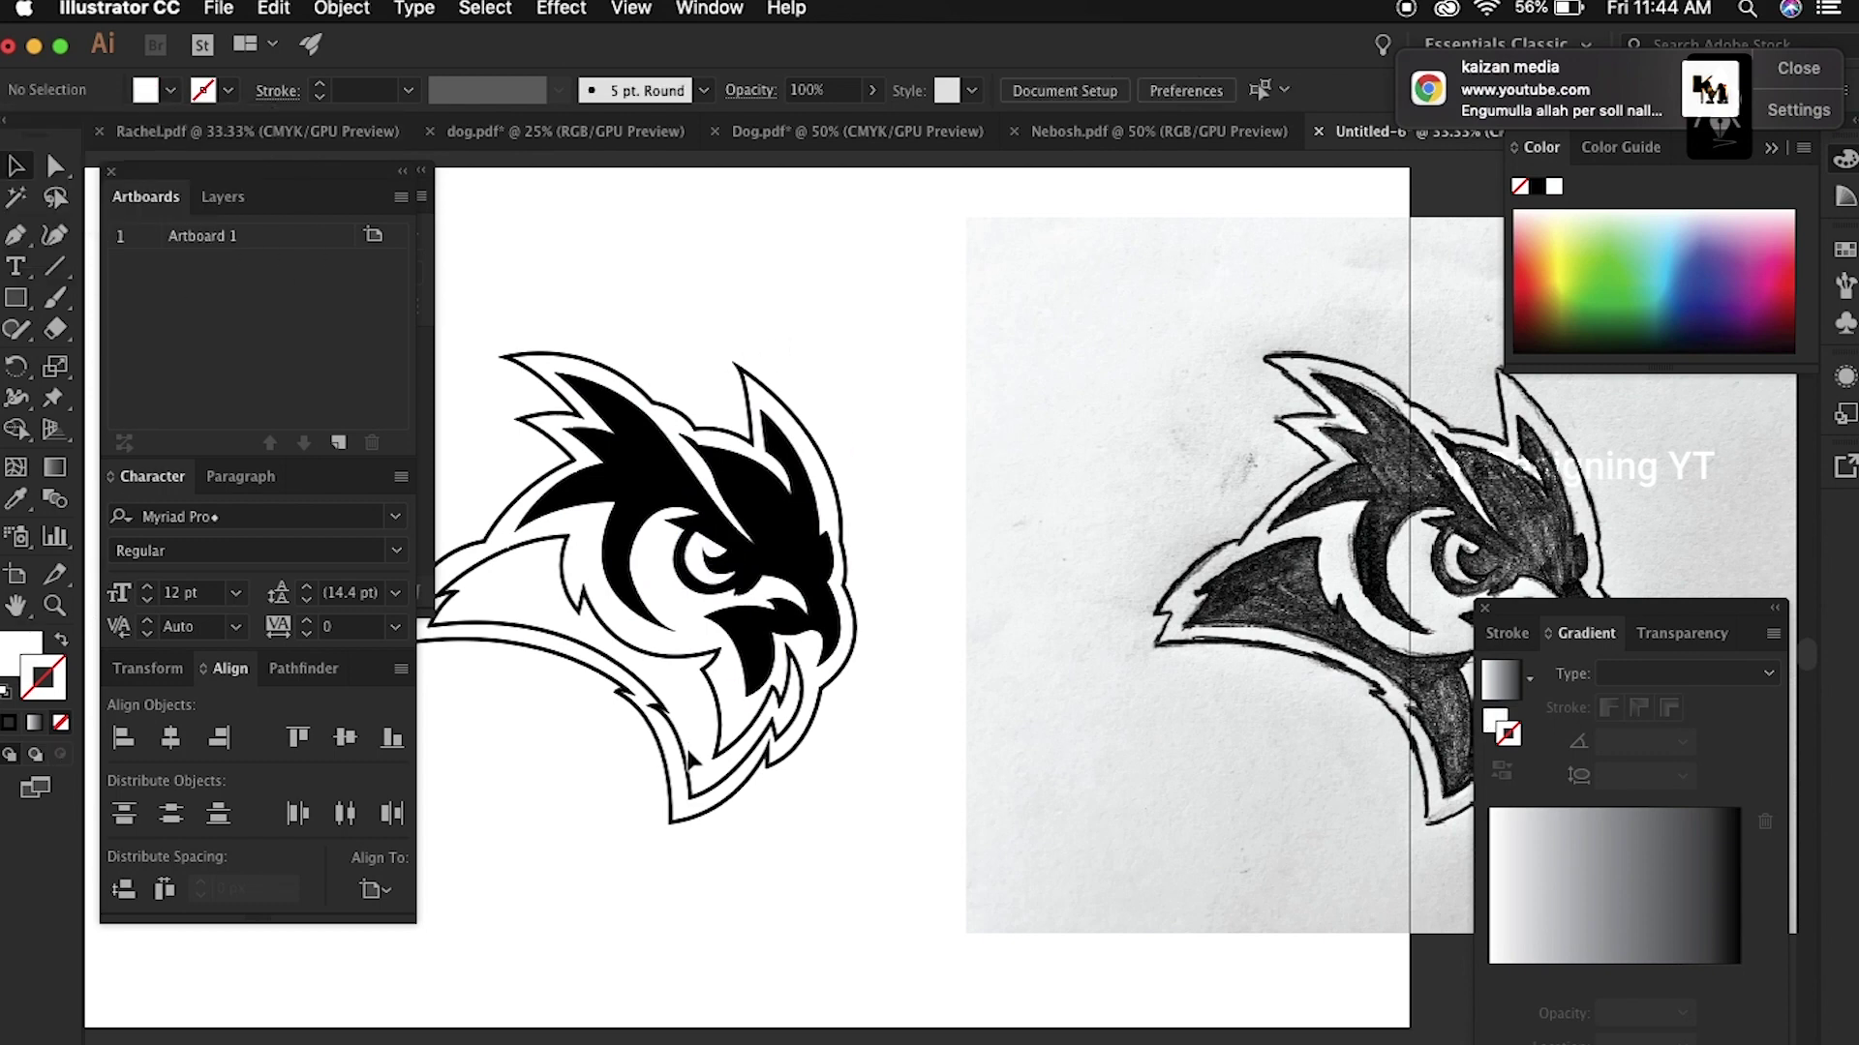
# Step: Eyedropper the black fill onto the lower head shape and clear the selection
pyautogui.click(677, 760)
pyautogui.click(18, 432)
pyautogui.click(641, 483)
pyautogui.click(16, 166)
pyautogui.click(914, 449)
pyautogui.moveTo(914, 449); pyautogui.dragTo(919, 388)
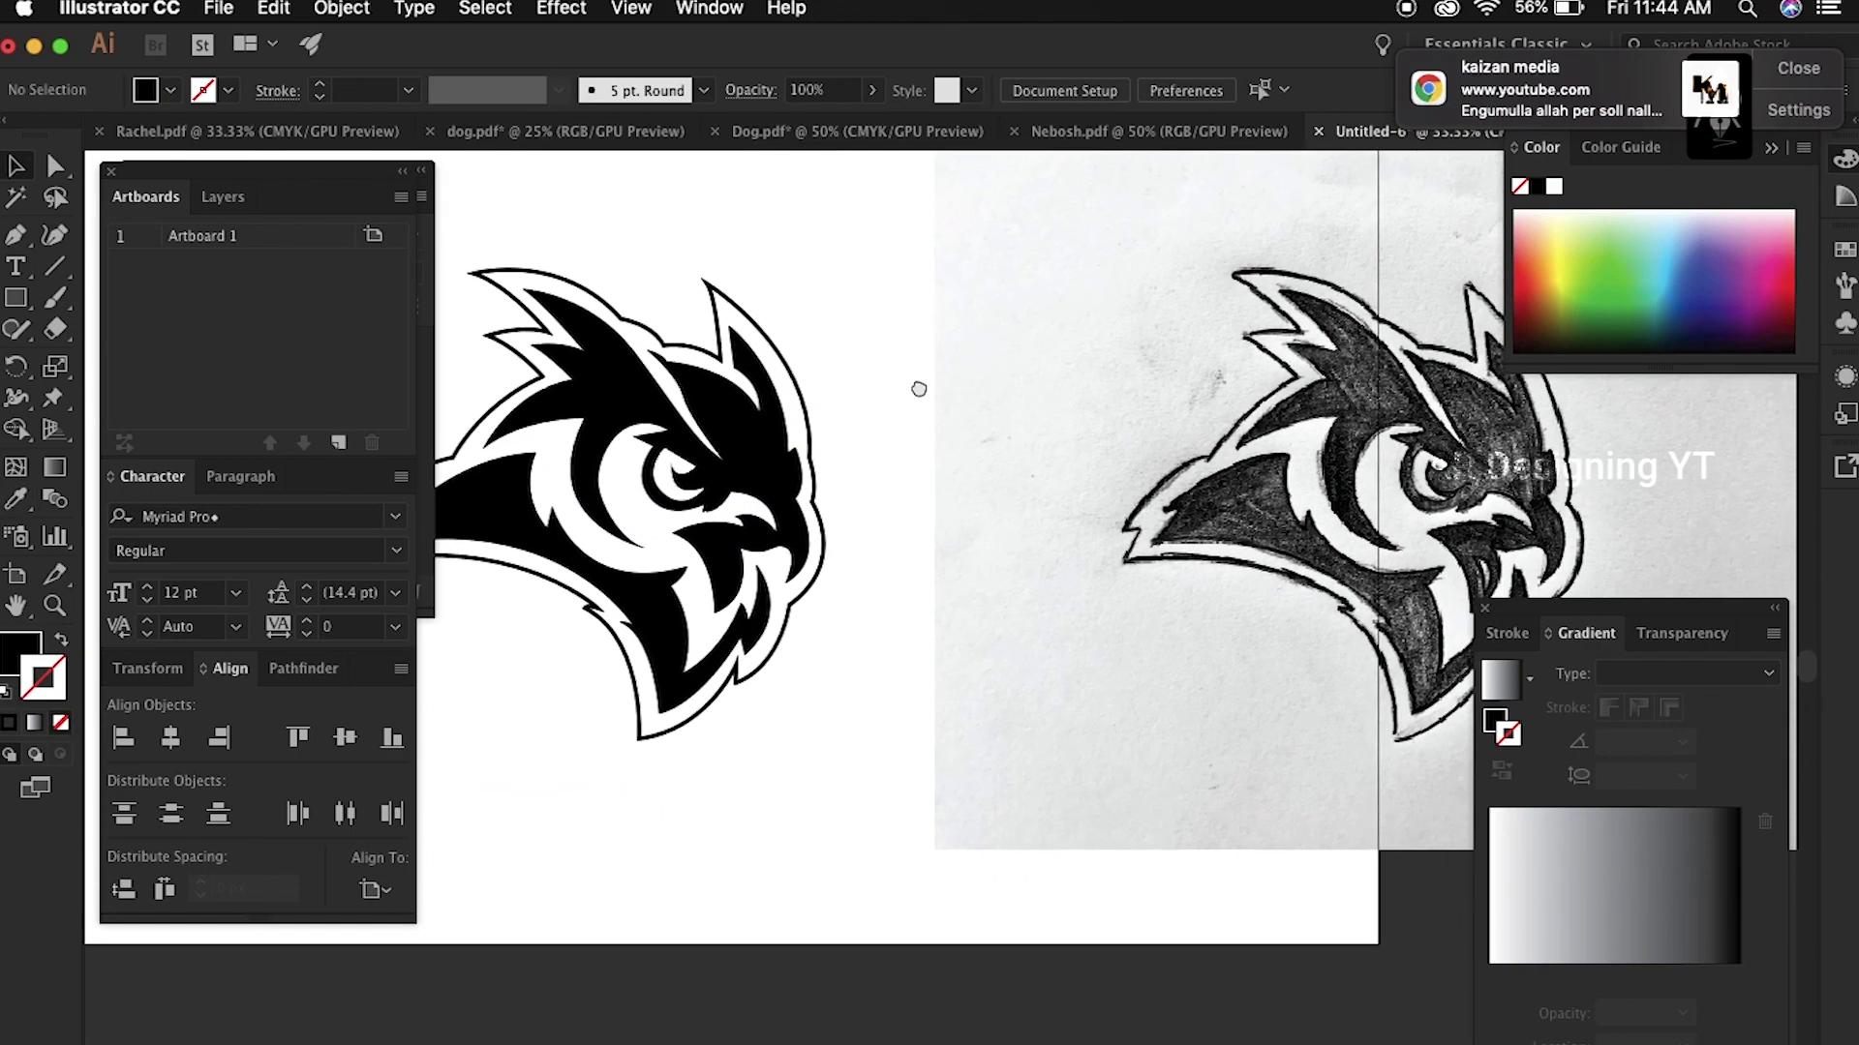
# Step: Smooth the owl eye's inner and lower curves by adjusting its anchor handles
pyautogui.scroll(3, 772, 506)
pyautogui.scroll(3, 773, 523)
pyautogui.scroll(2, 842, 536)
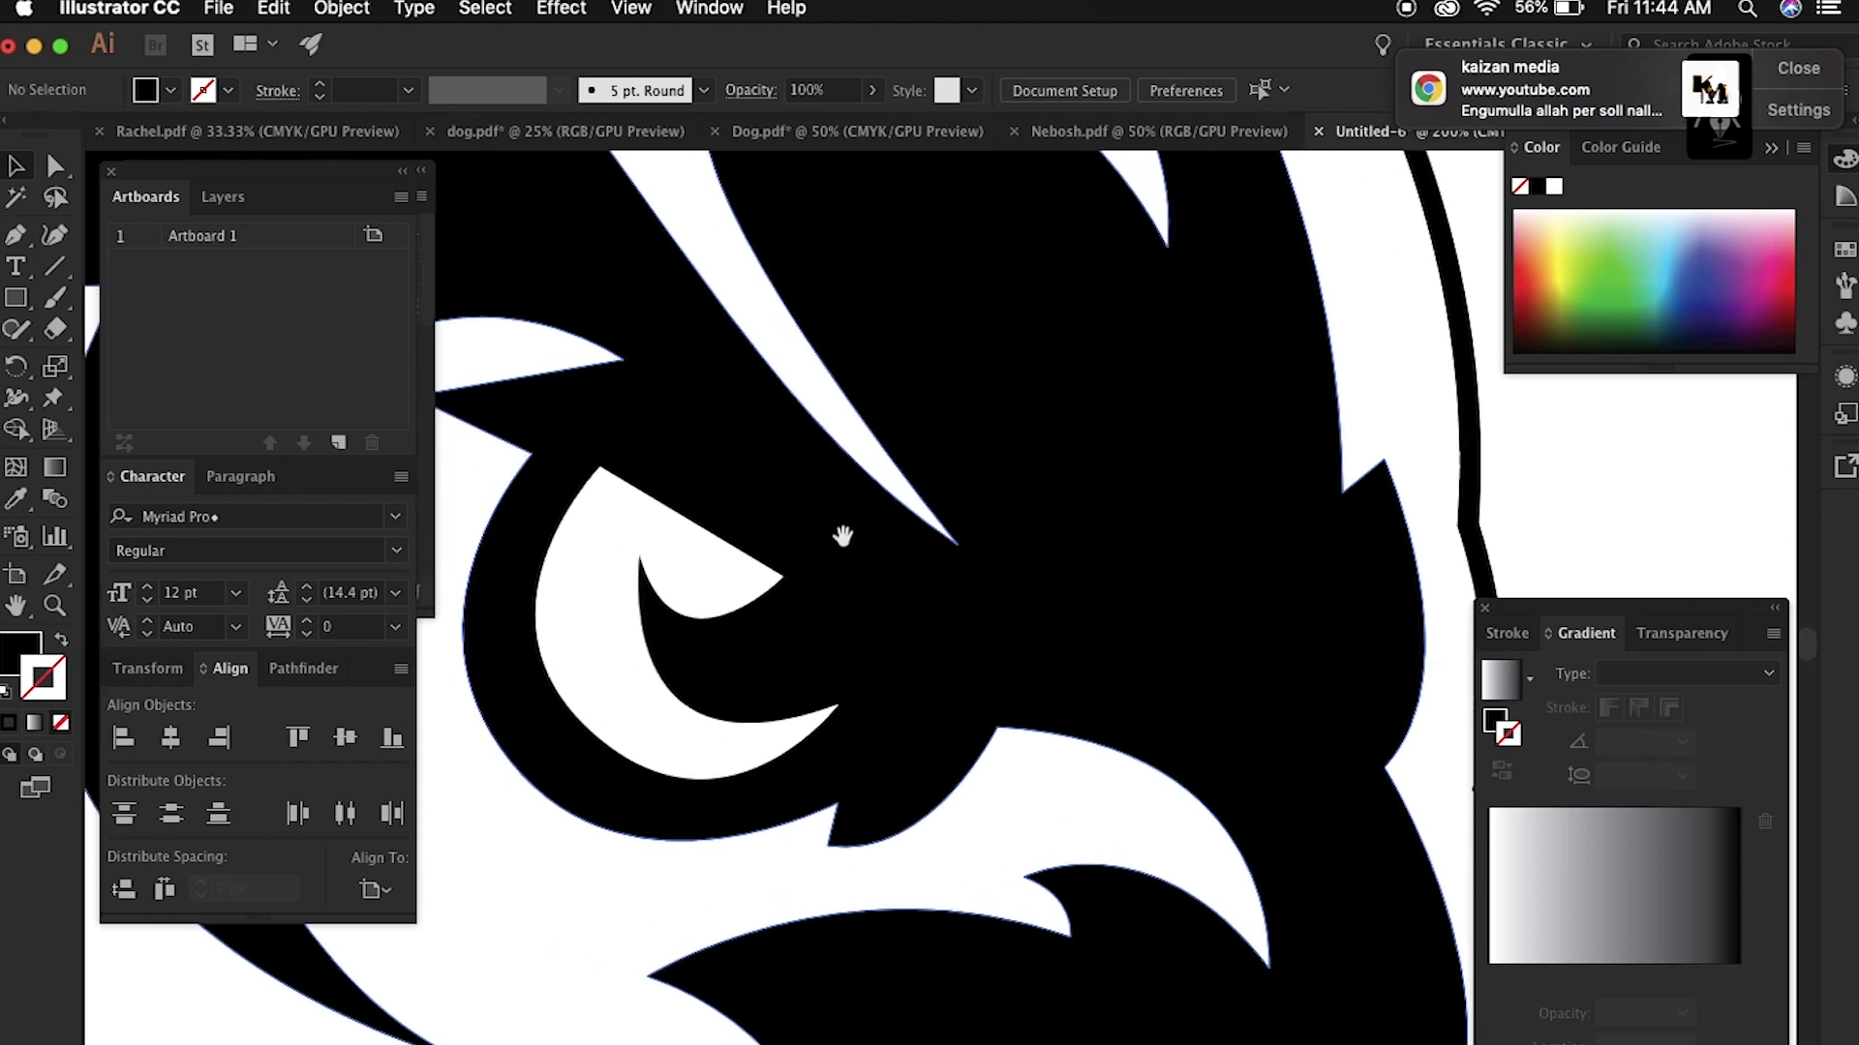
pyautogui.click(602, 711)
pyautogui.press('a')
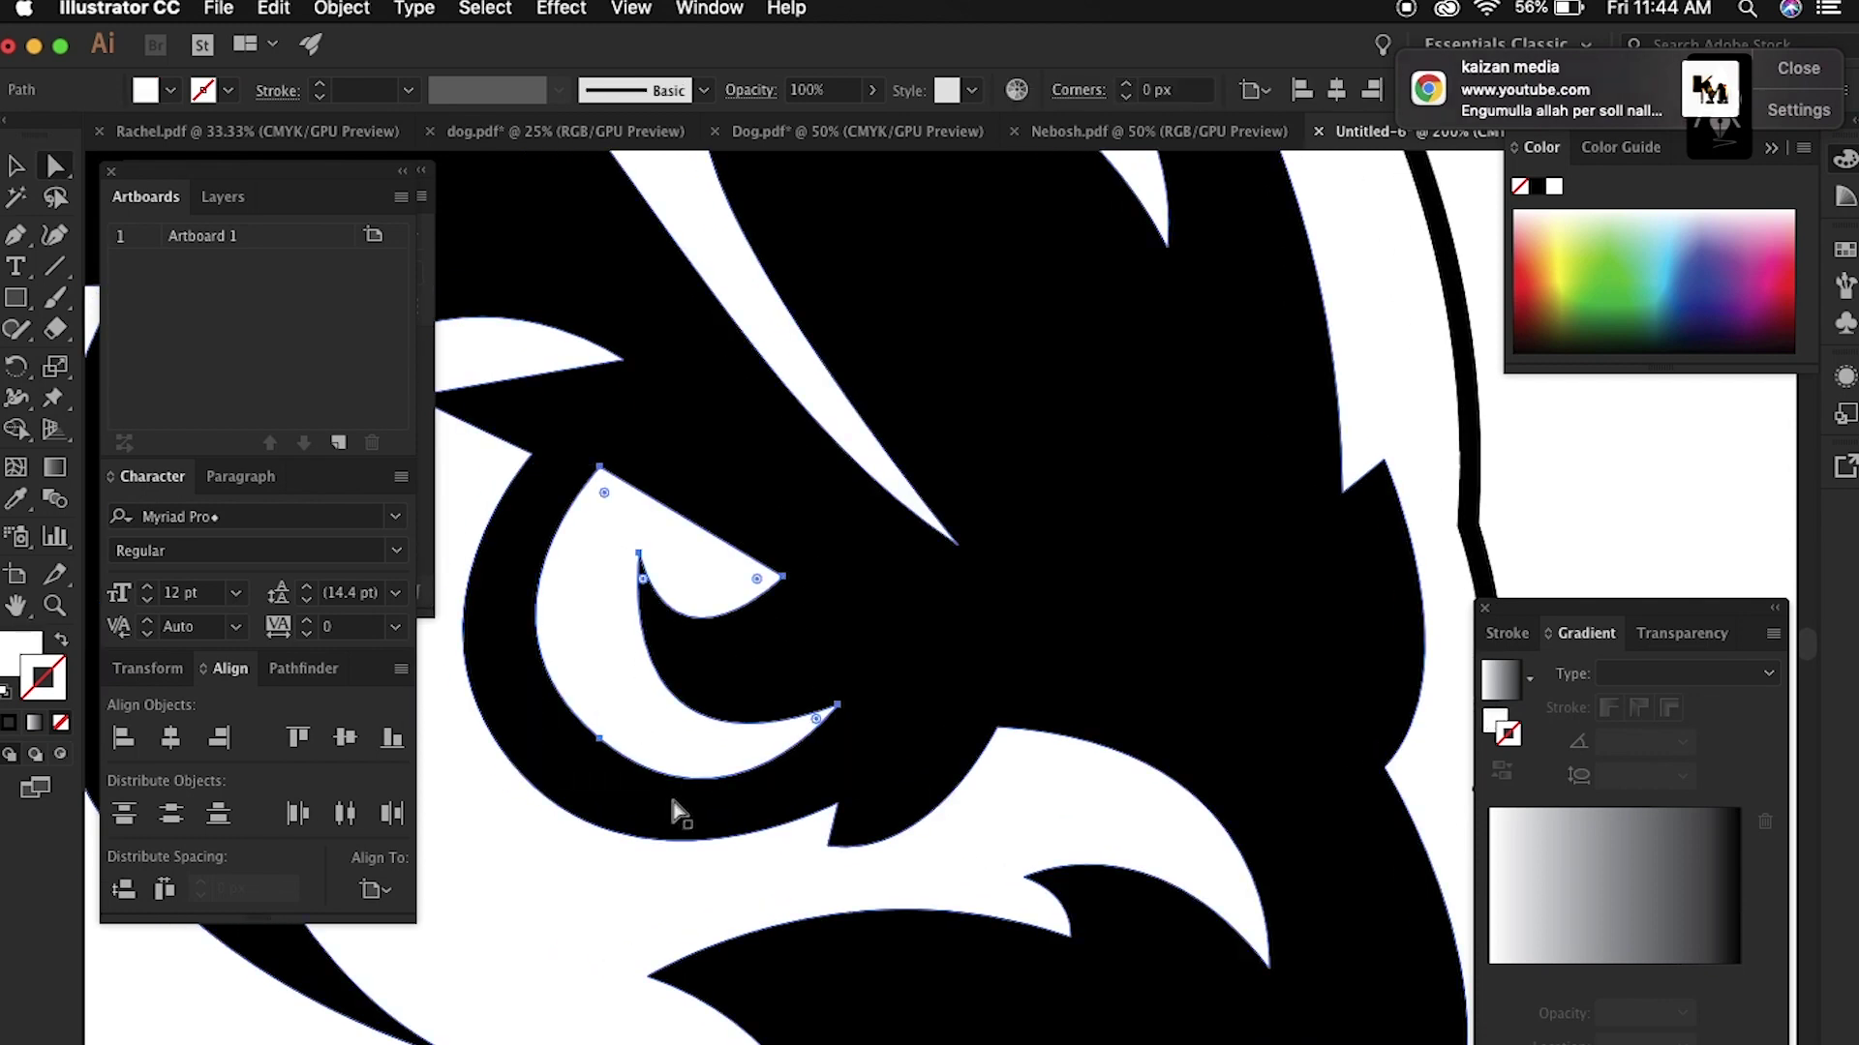
pyautogui.click(600, 740)
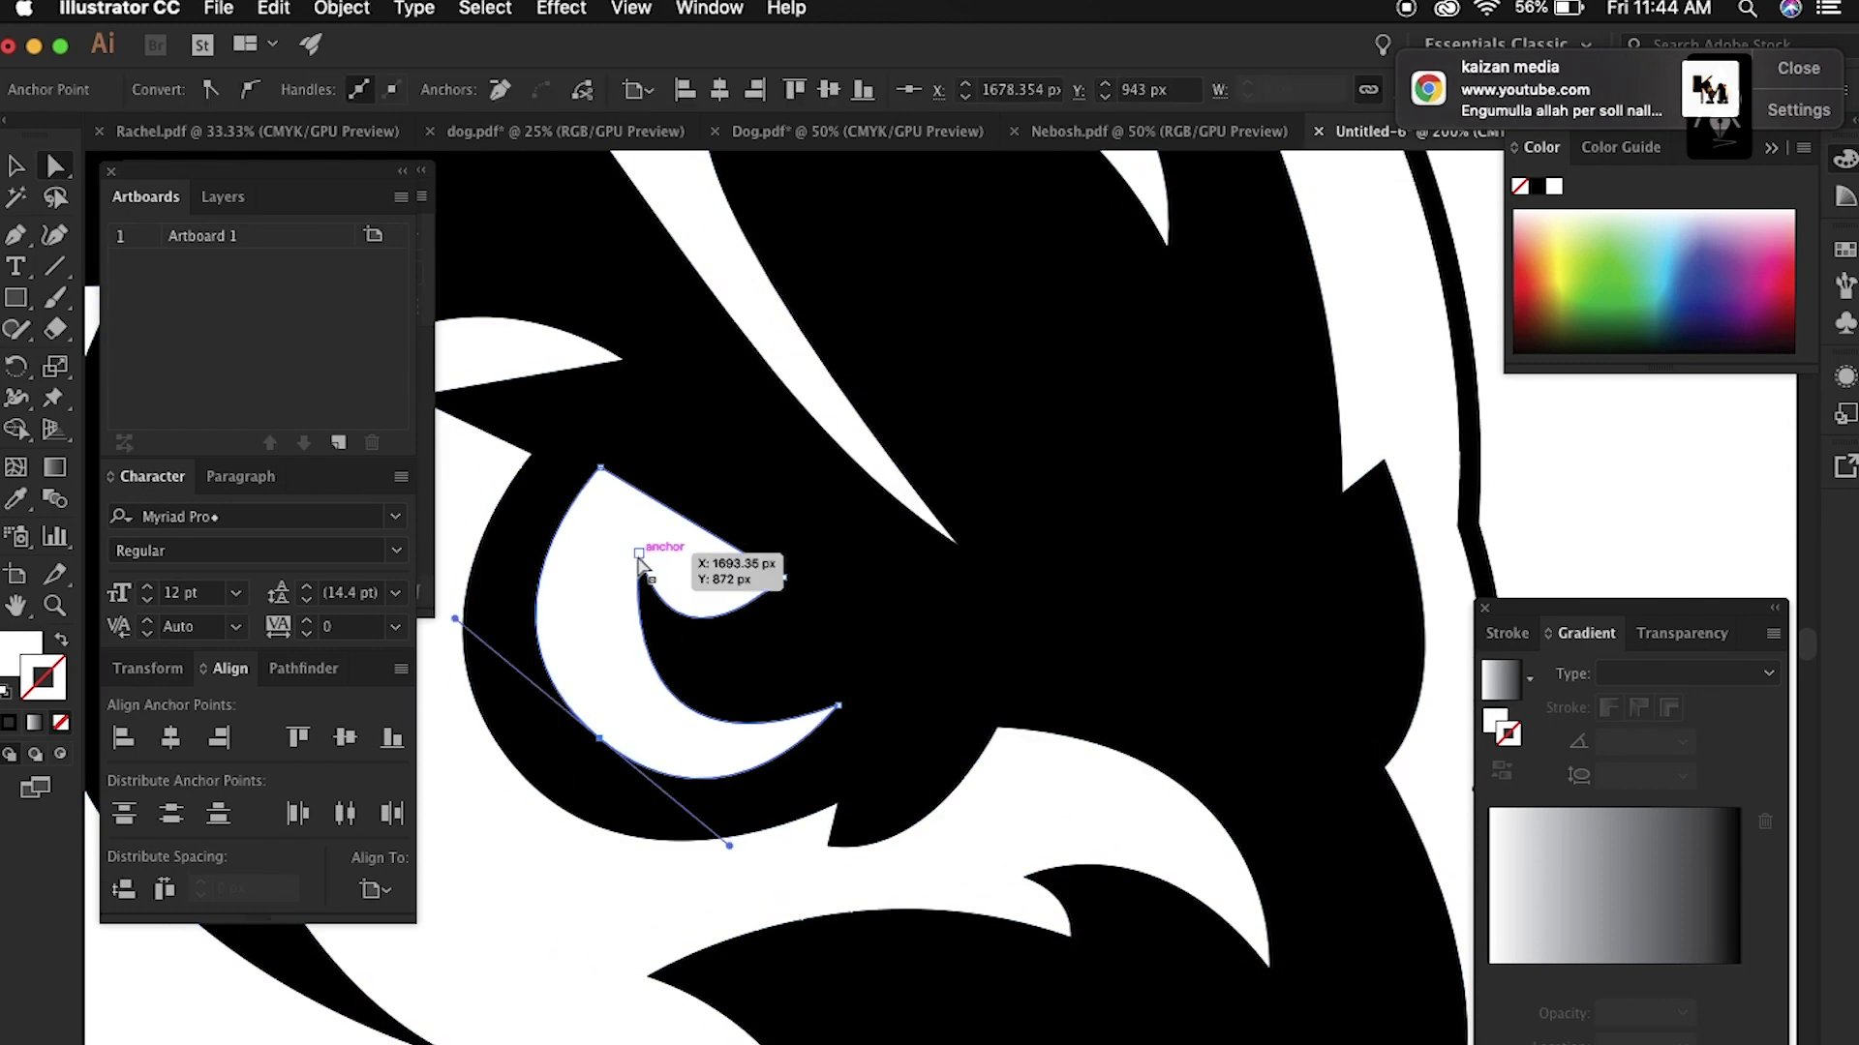
pyautogui.moveTo(639, 560); pyautogui.dragTo(675, 689)
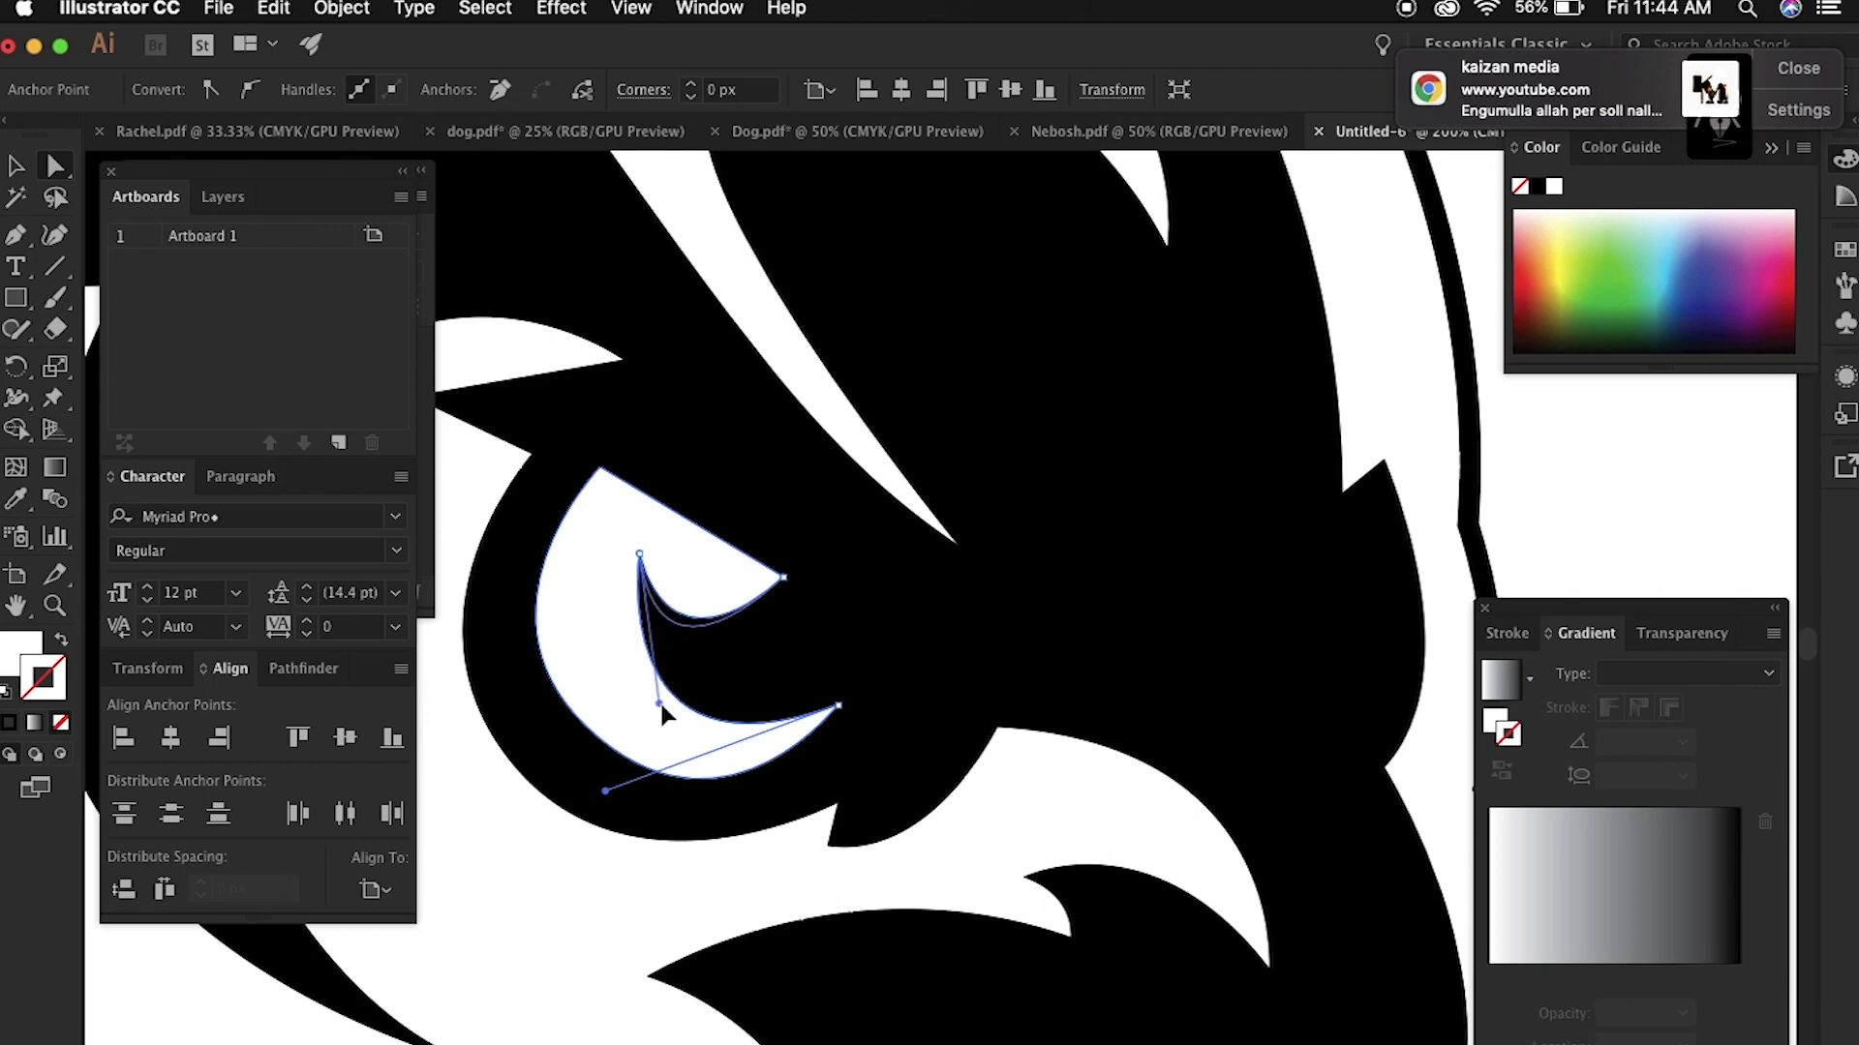
pyautogui.click(838, 708)
pyautogui.moveTo(605, 789)
pyautogui.mouseDown()
pyautogui.moveTo(564, 779)
pyautogui.moveTo(591, 742)
pyautogui.mouseUp()
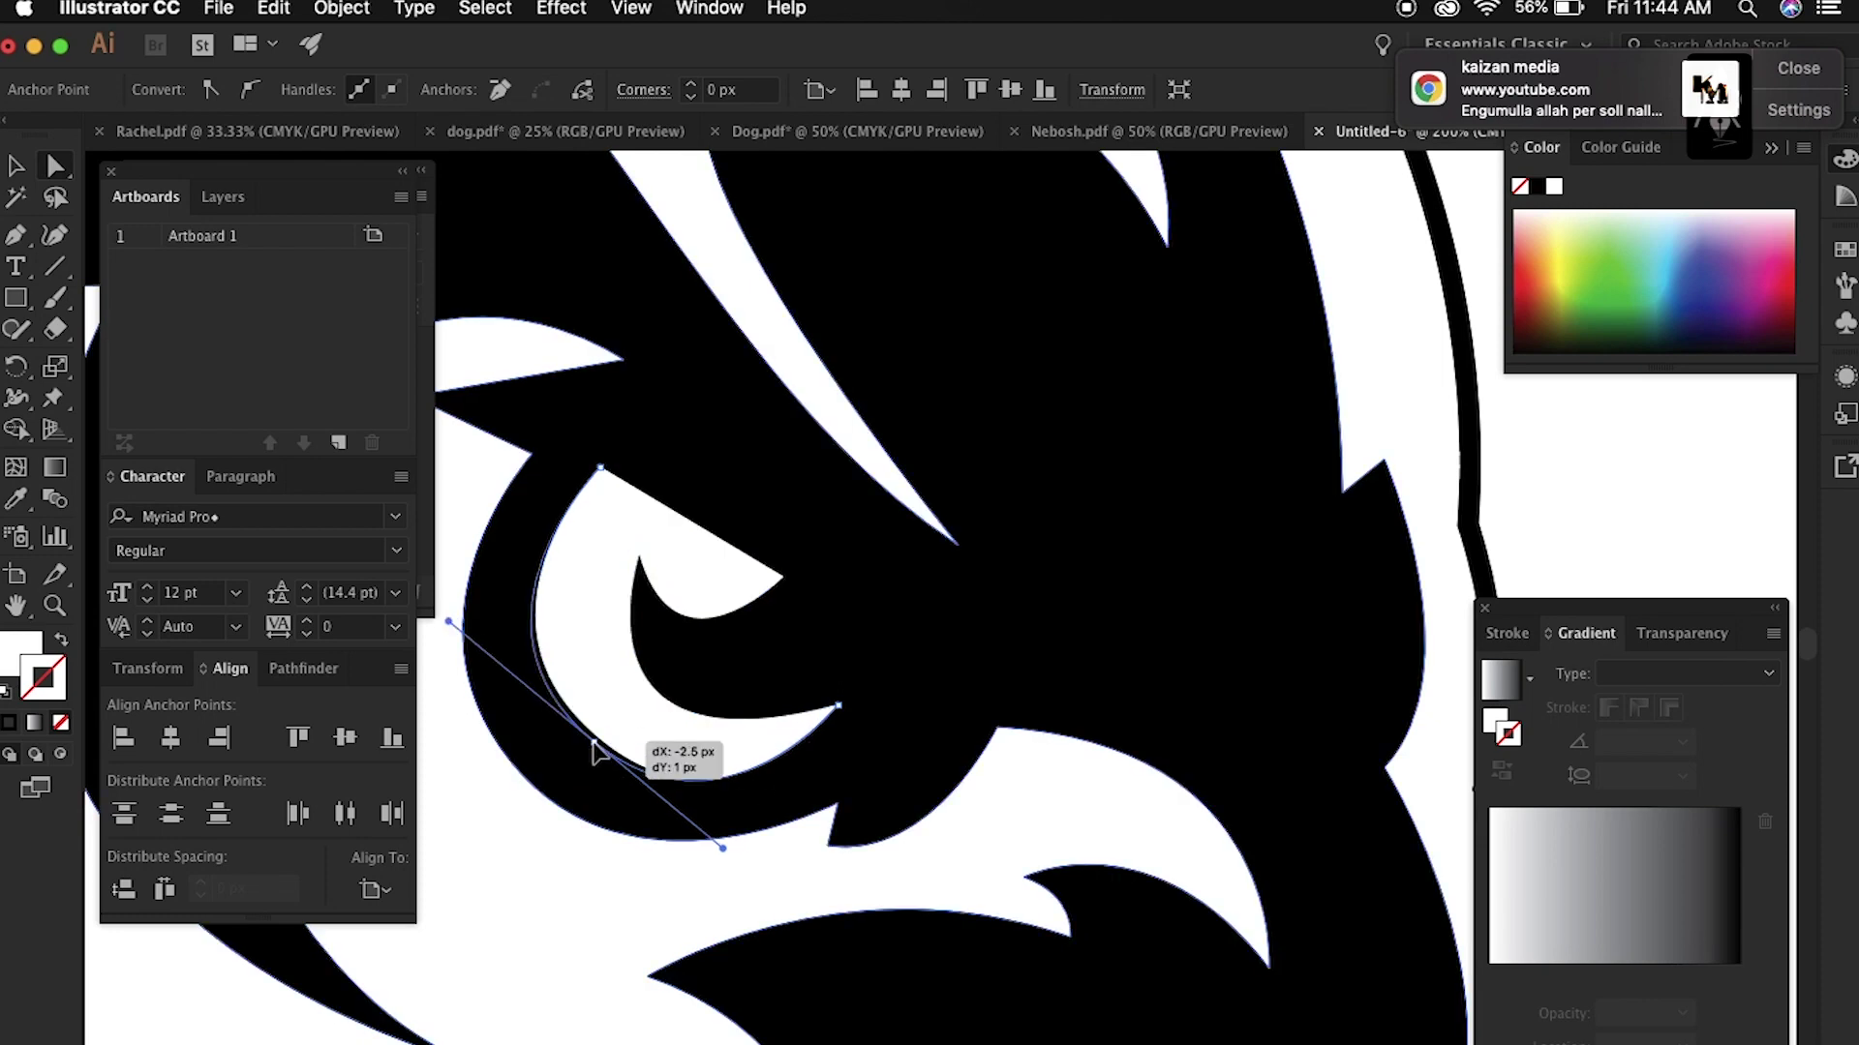
pyautogui.moveTo(448, 622); pyautogui.dragTo(462, 634)
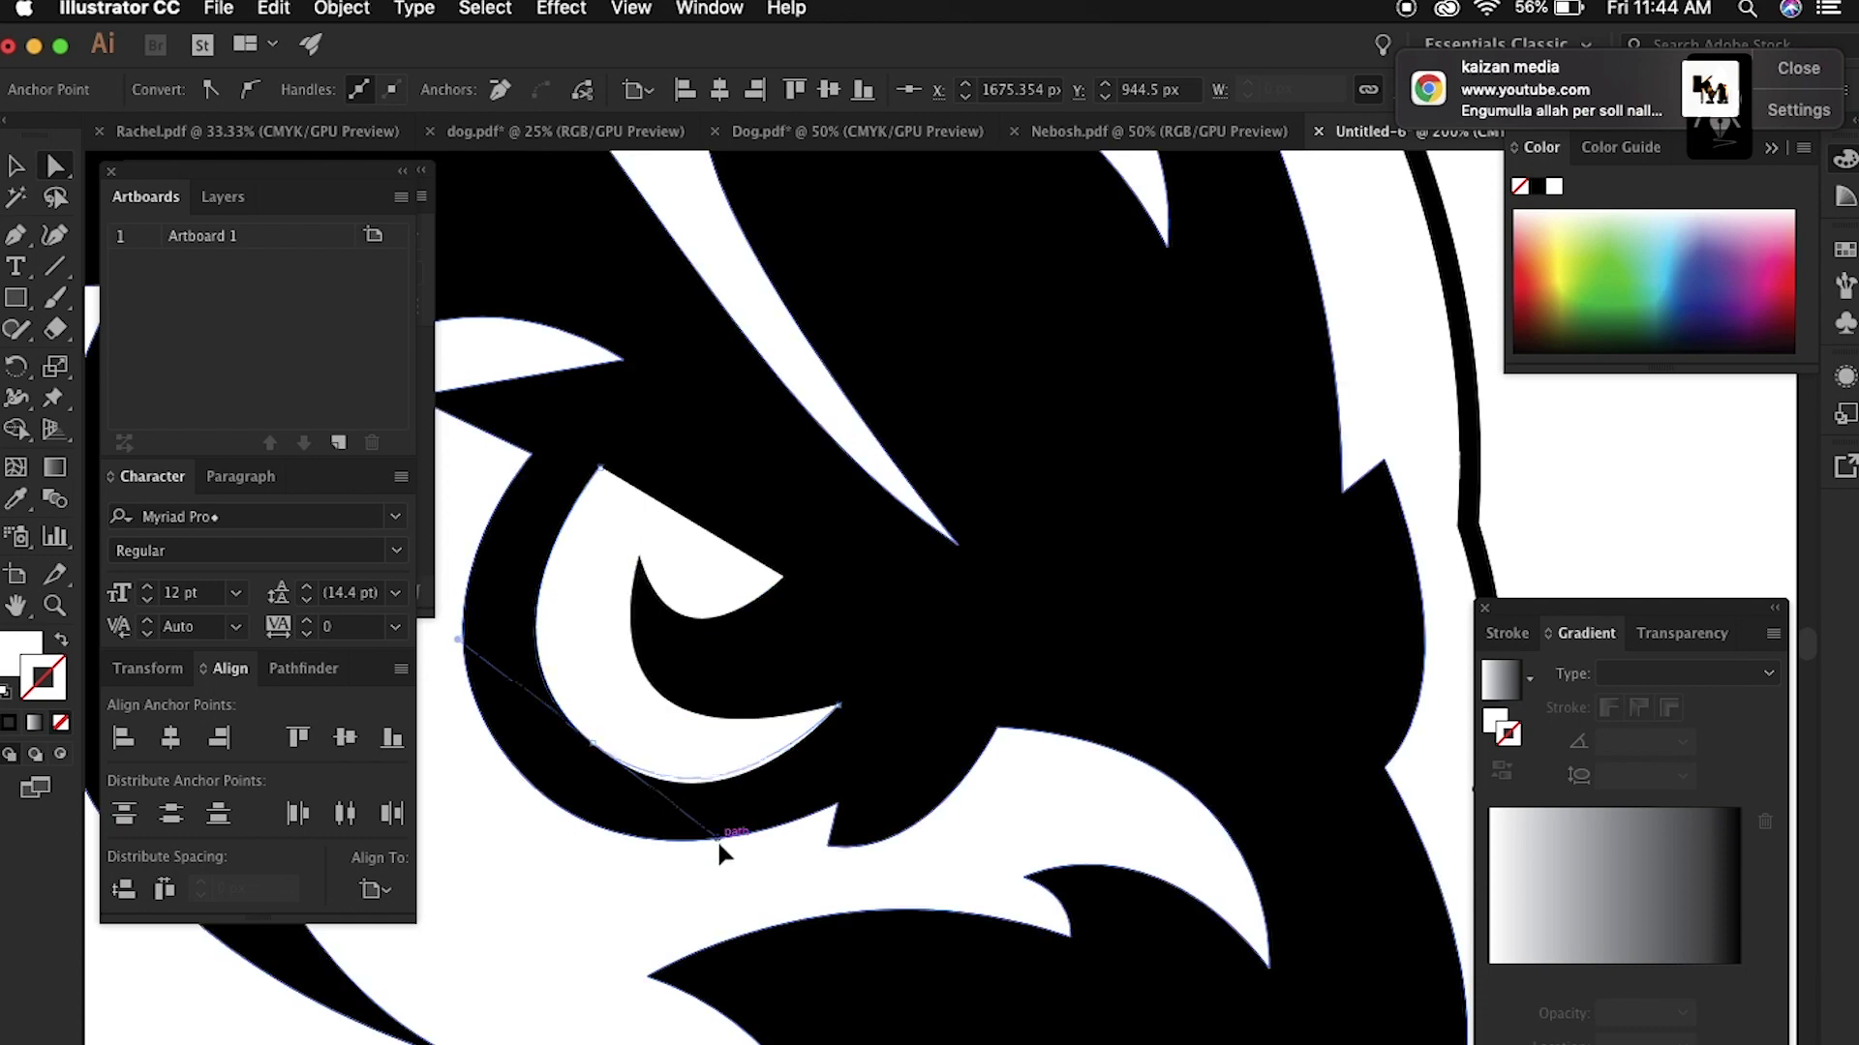
pyautogui.scroll(-3, 830, 768)
# Step: Select the owl's black shape instead of the pencil sketch reference image
pyautogui.click(1165, 621)
pyautogui.scroll(-3, 1111, 636)
pyautogui.hscroll(2, 1097, 590)
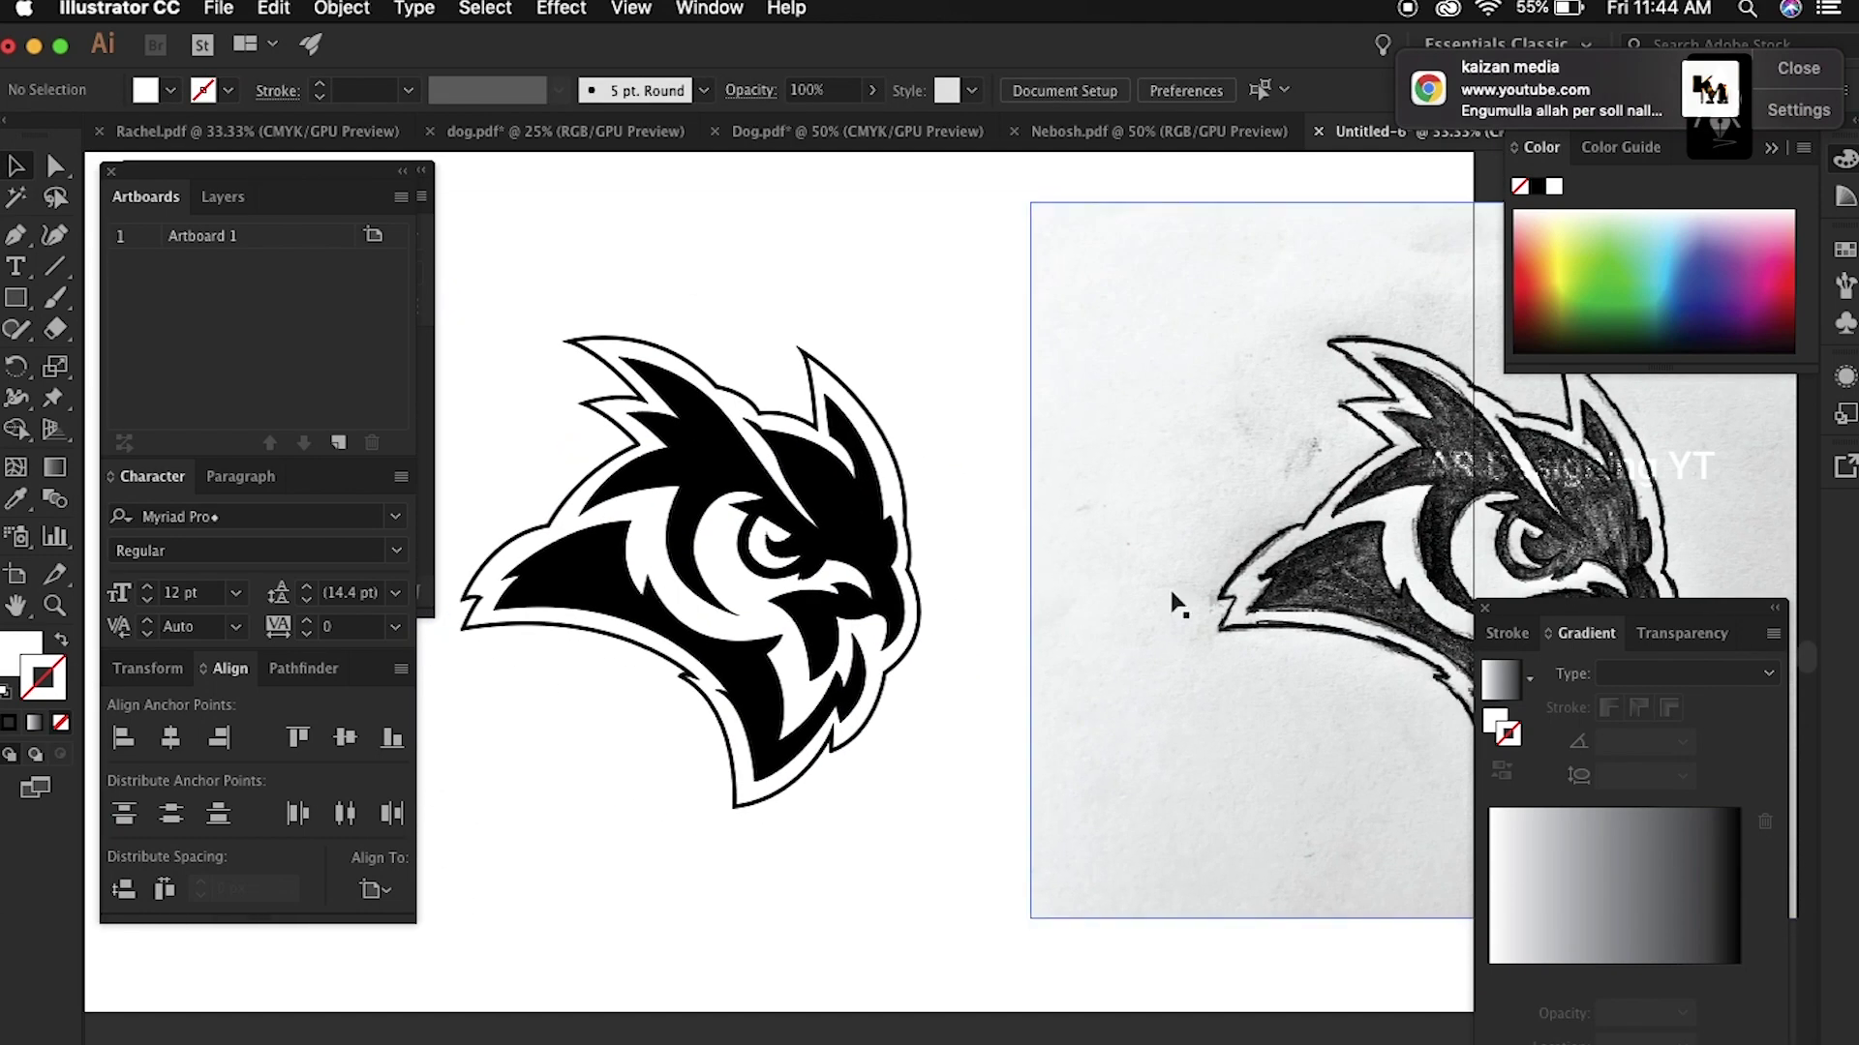
pyautogui.click(1239, 663)
pyautogui.click(803, 503)
pyautogui.scroll(3, 829, 497)
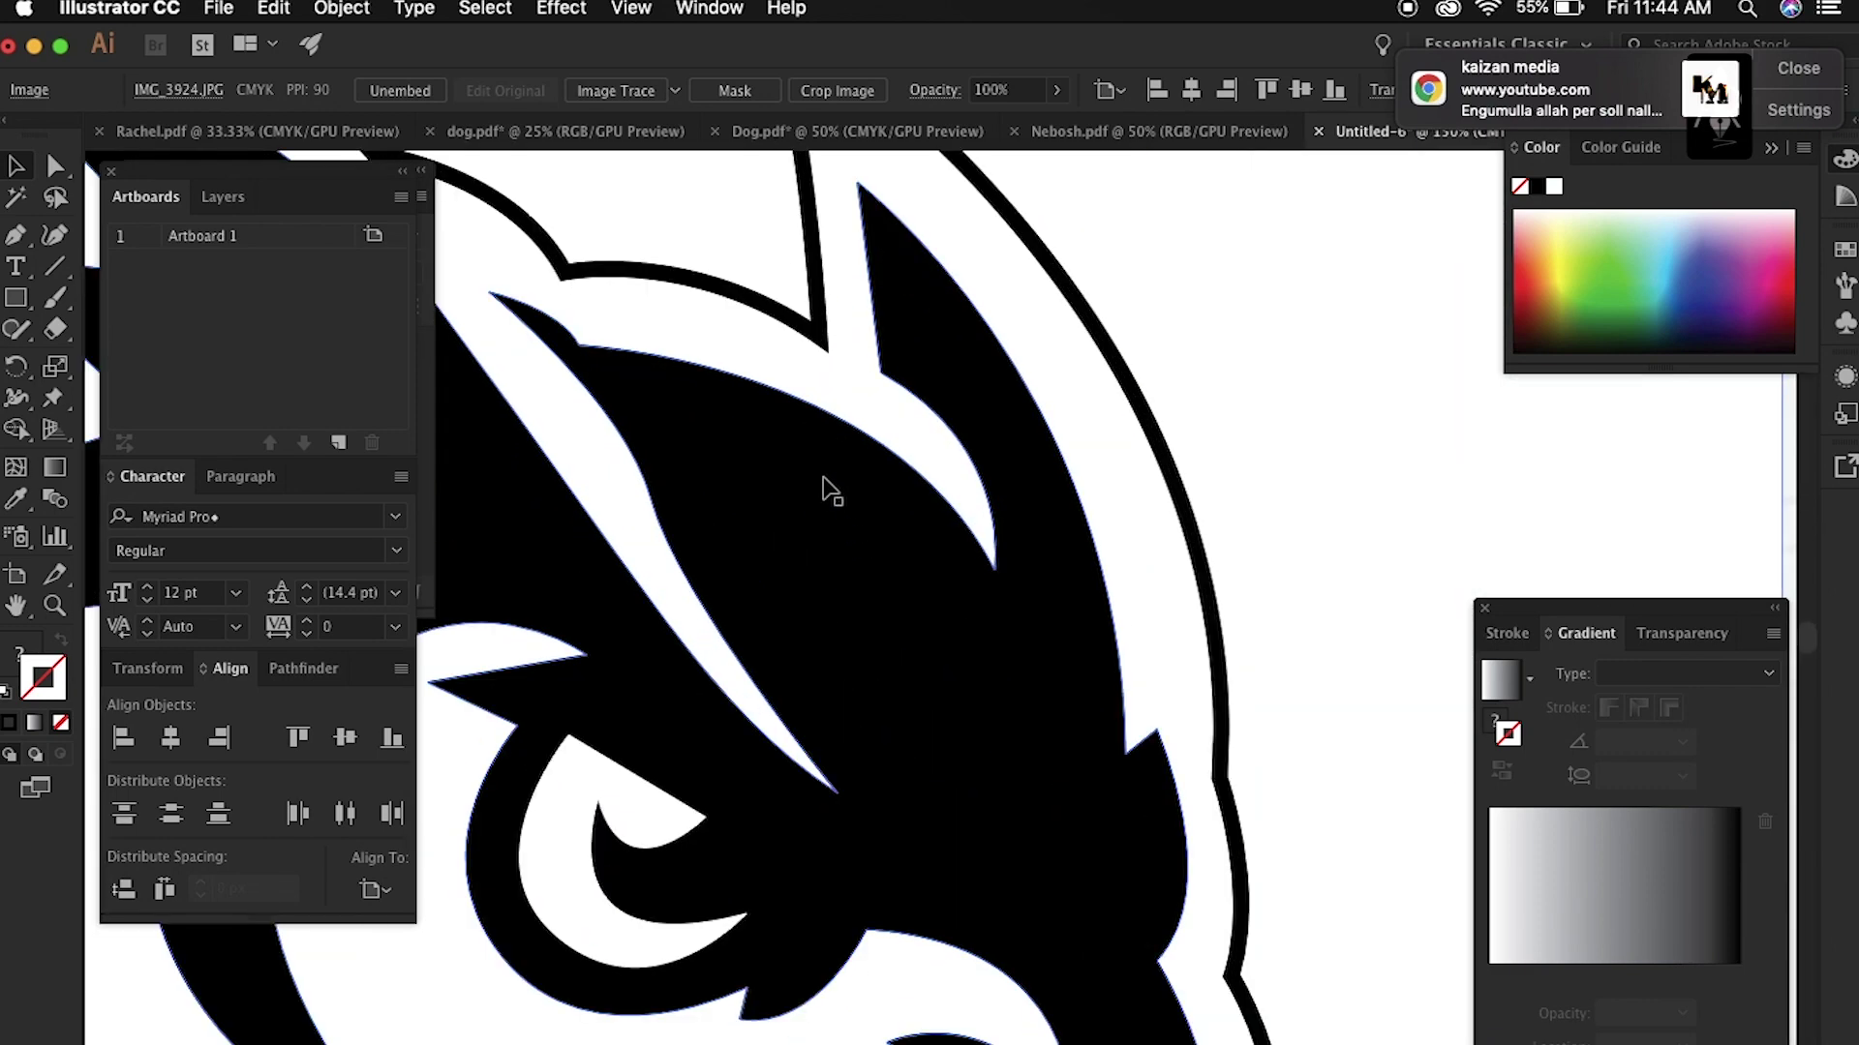
pyautogui.scroll(2, 995, 623)
# Step: Reshape the brow feather curve, widening the white gap and repositioning its anchors
pyautogui.press('a')
pyautogui.click(888, 699)
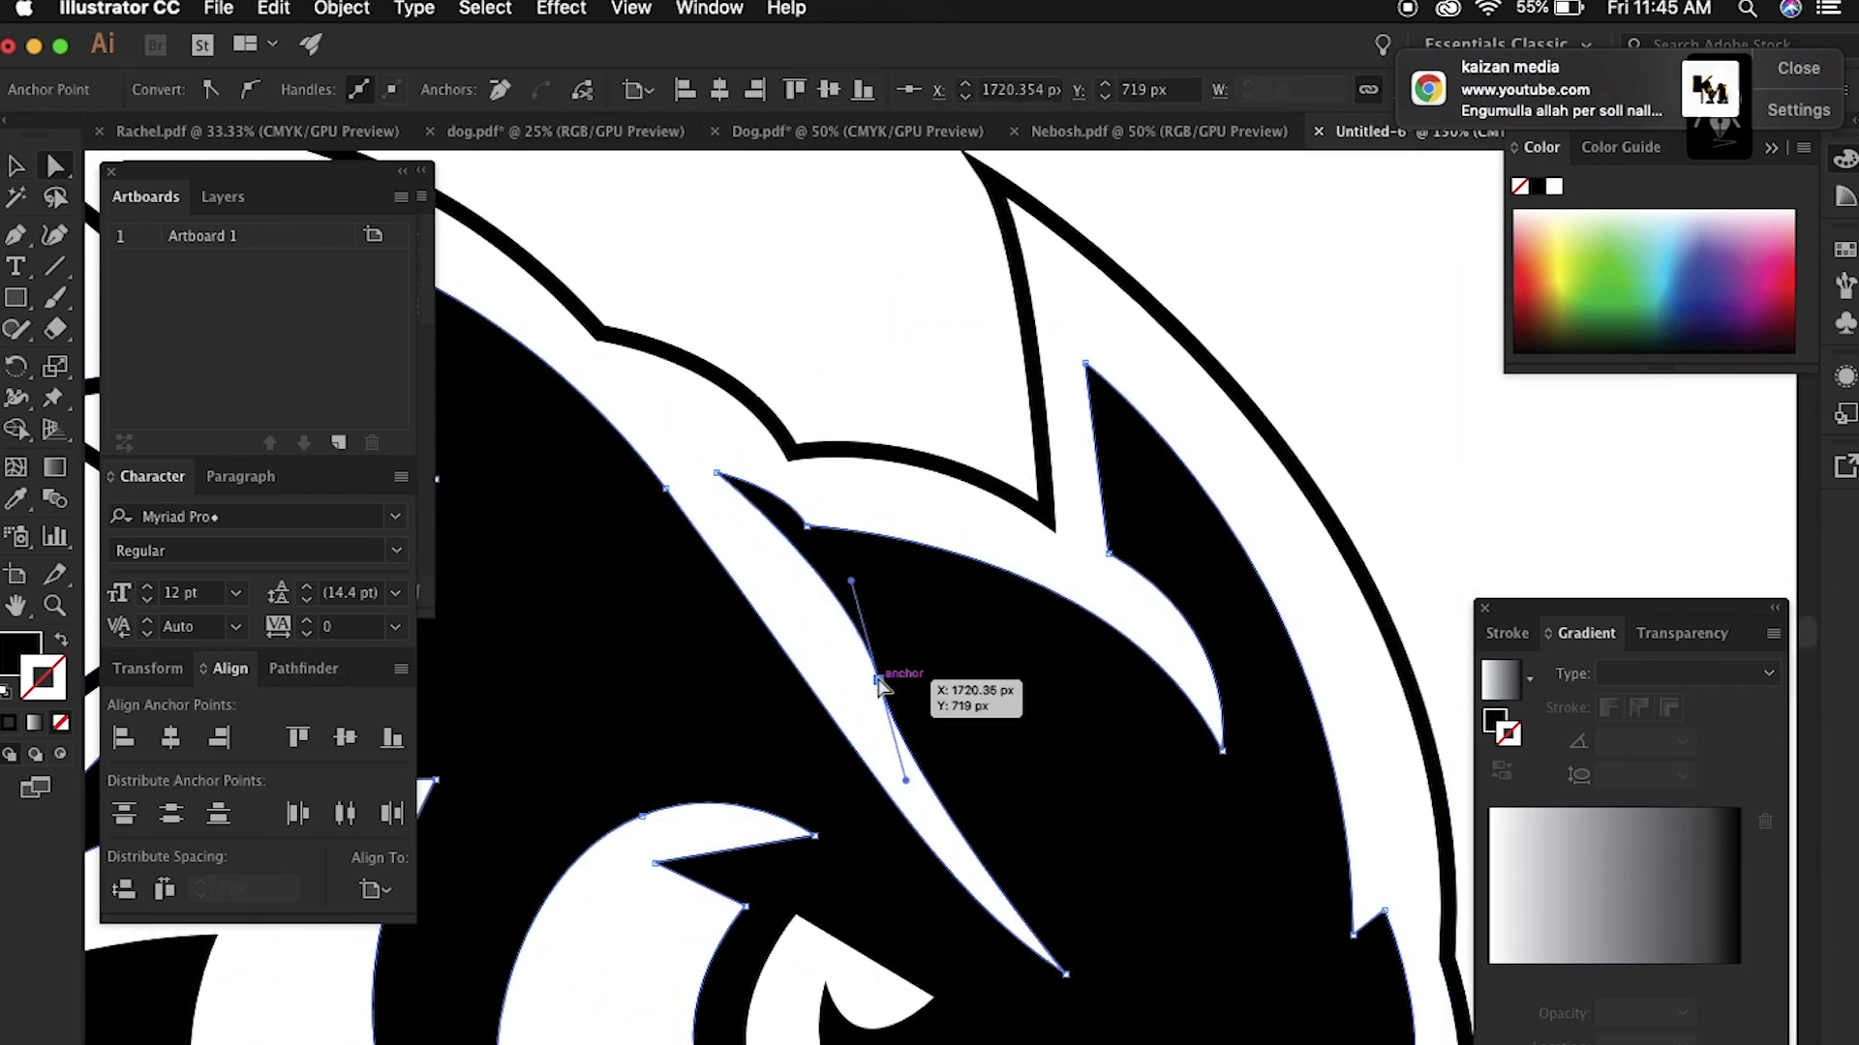
pyautogui.moveTo(877, 668); pyautogui.dragTo(861, 671)
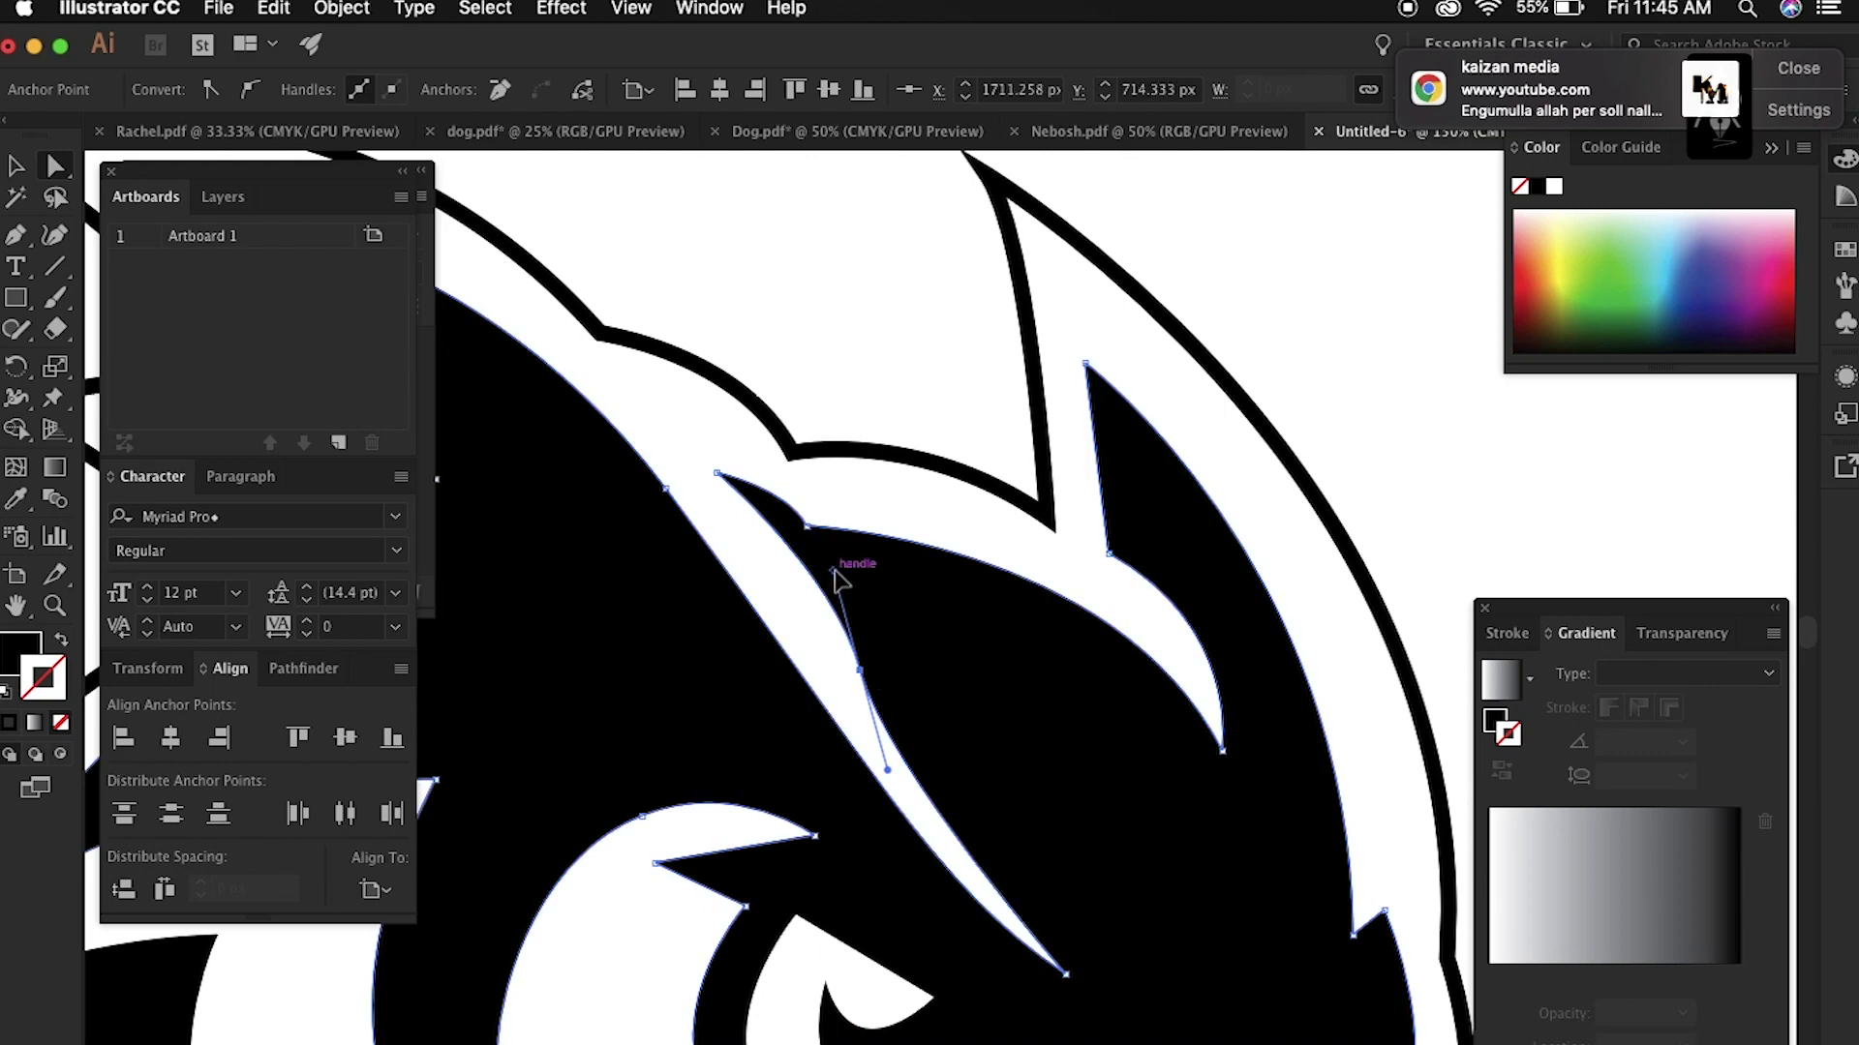
pyautogui.moveTo(811, 526); pyautogui.dragTo(965, 550)
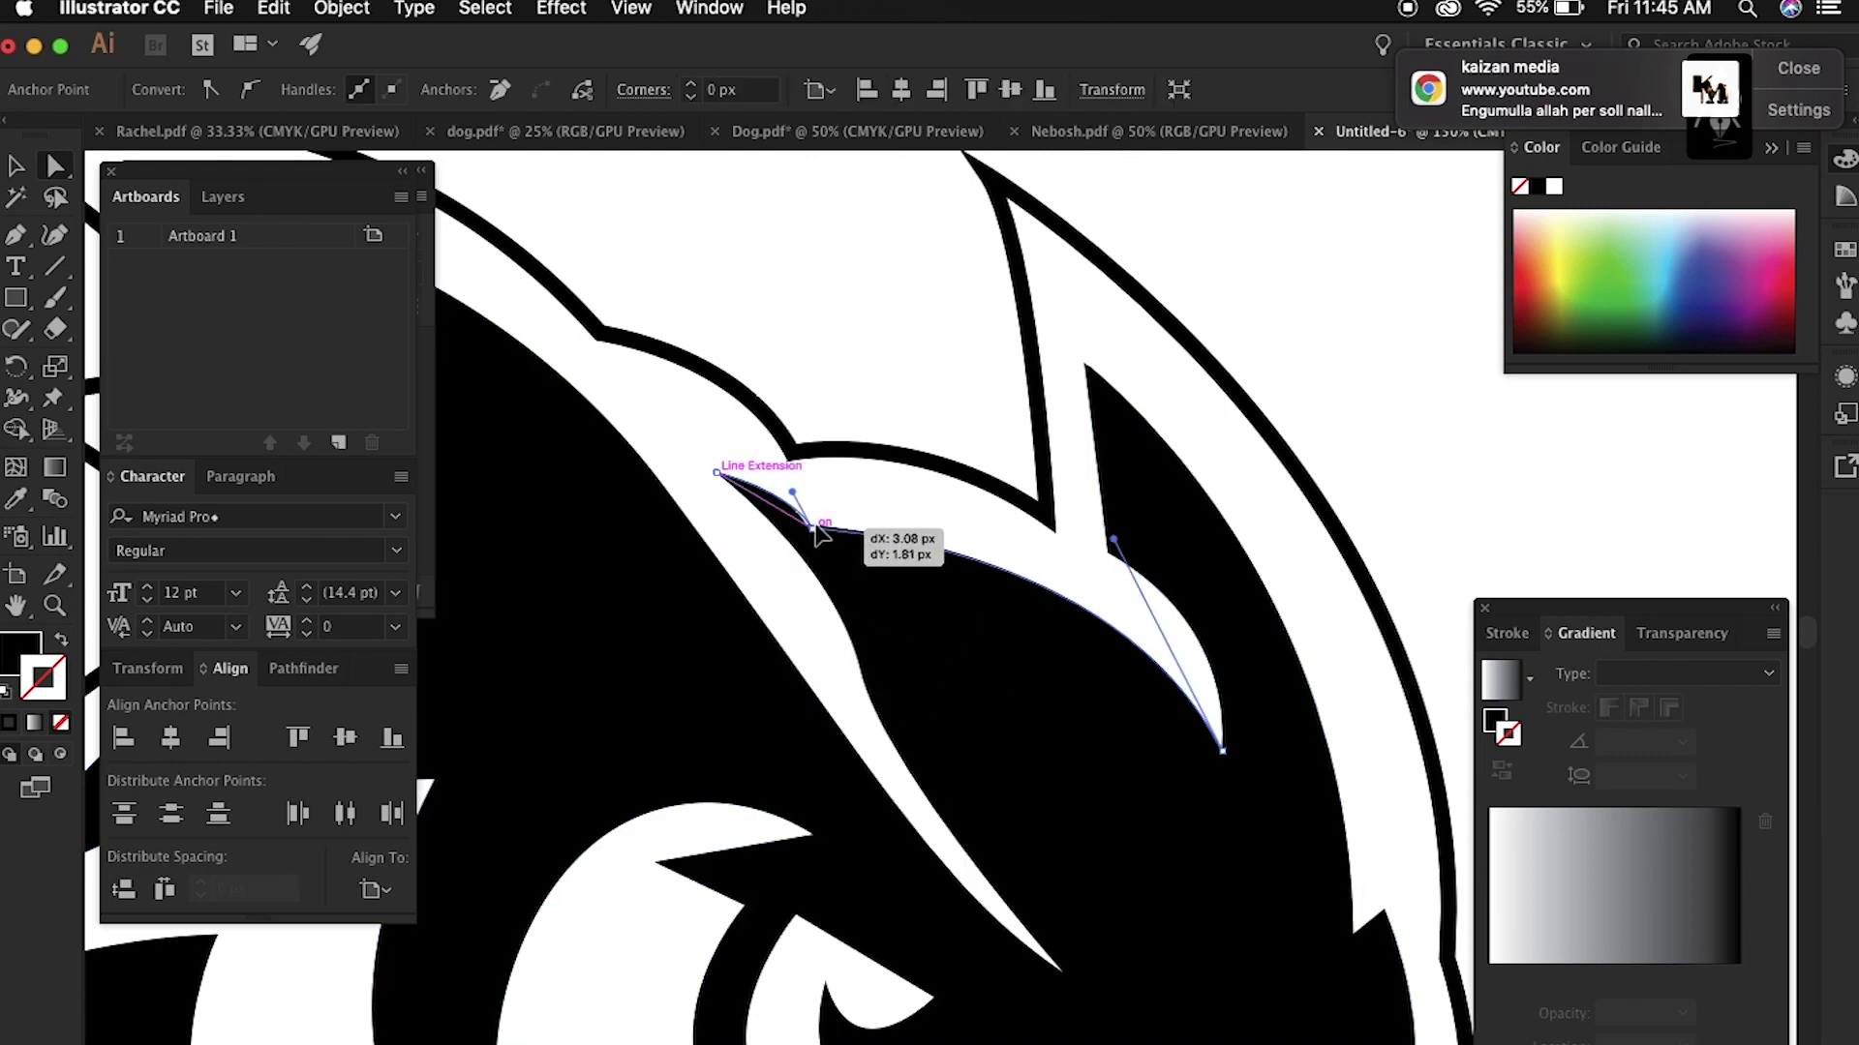
pyautogui.click(860, 671)
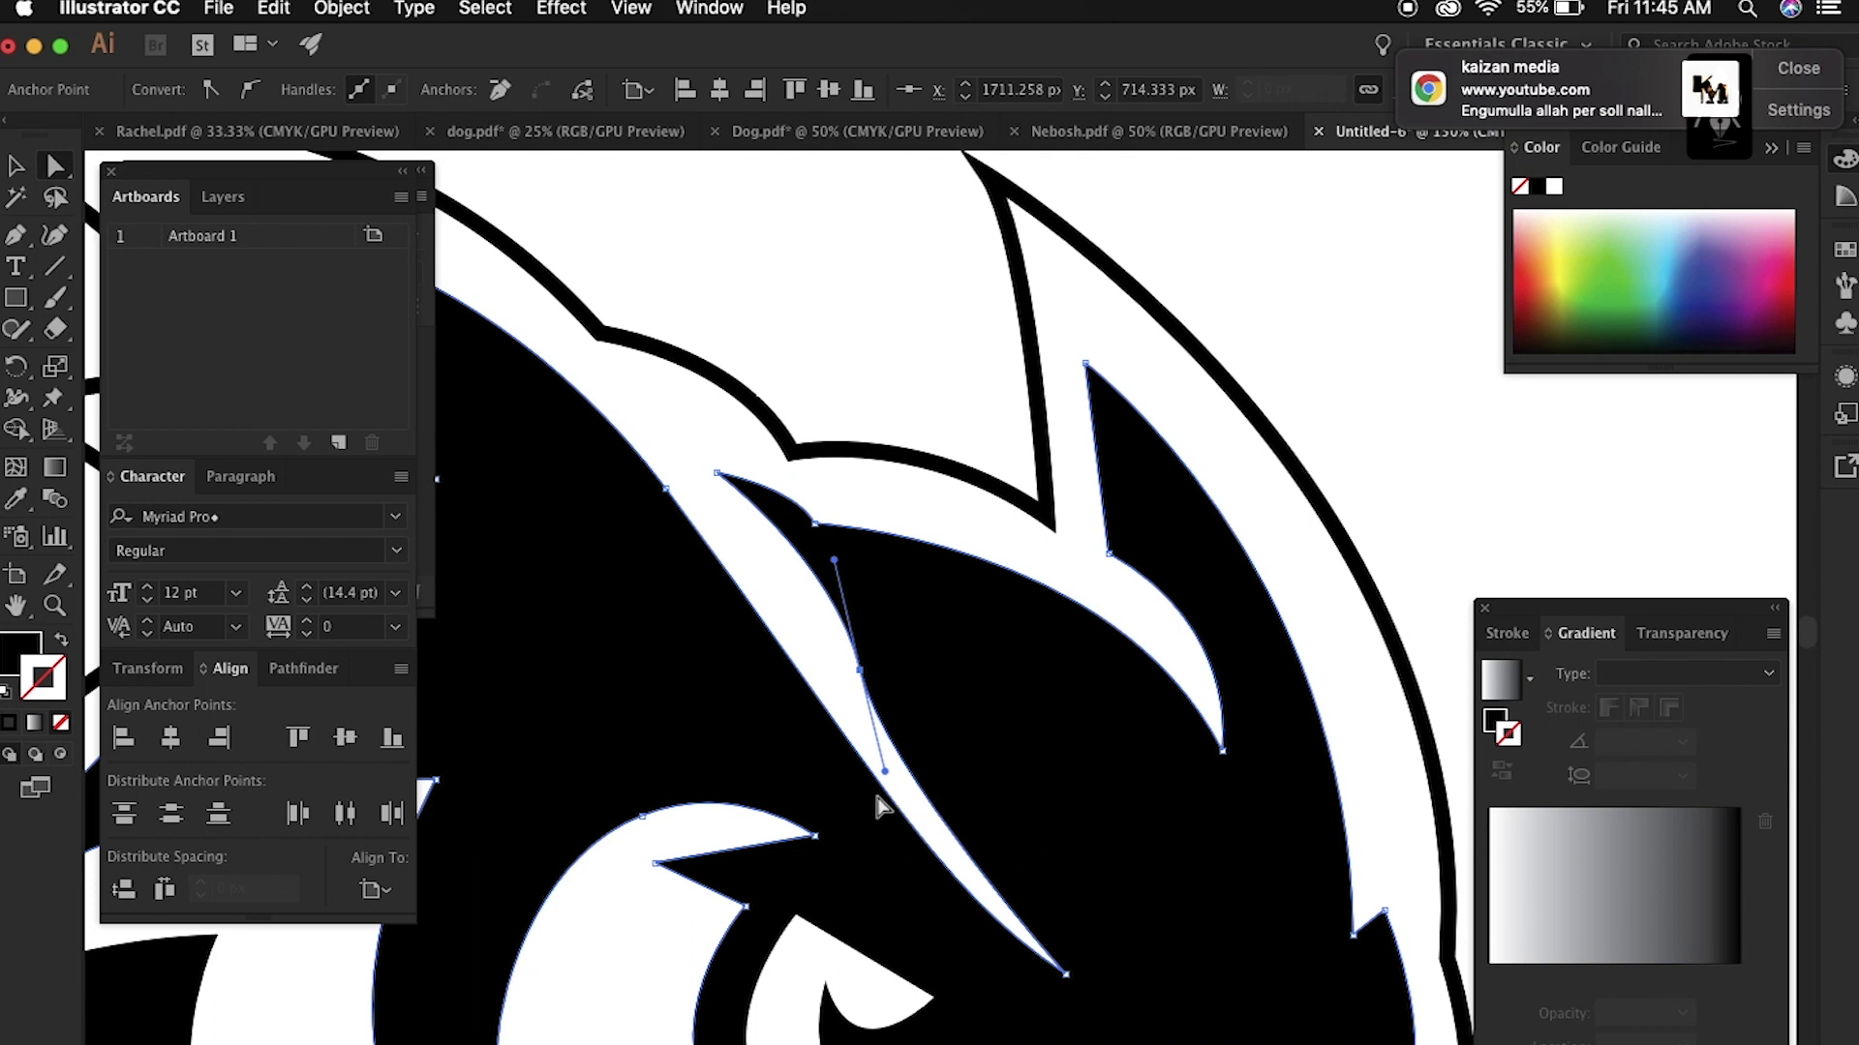
pyautogui.moveTo(885, 772); pyautogui.dragTo(890, 816)
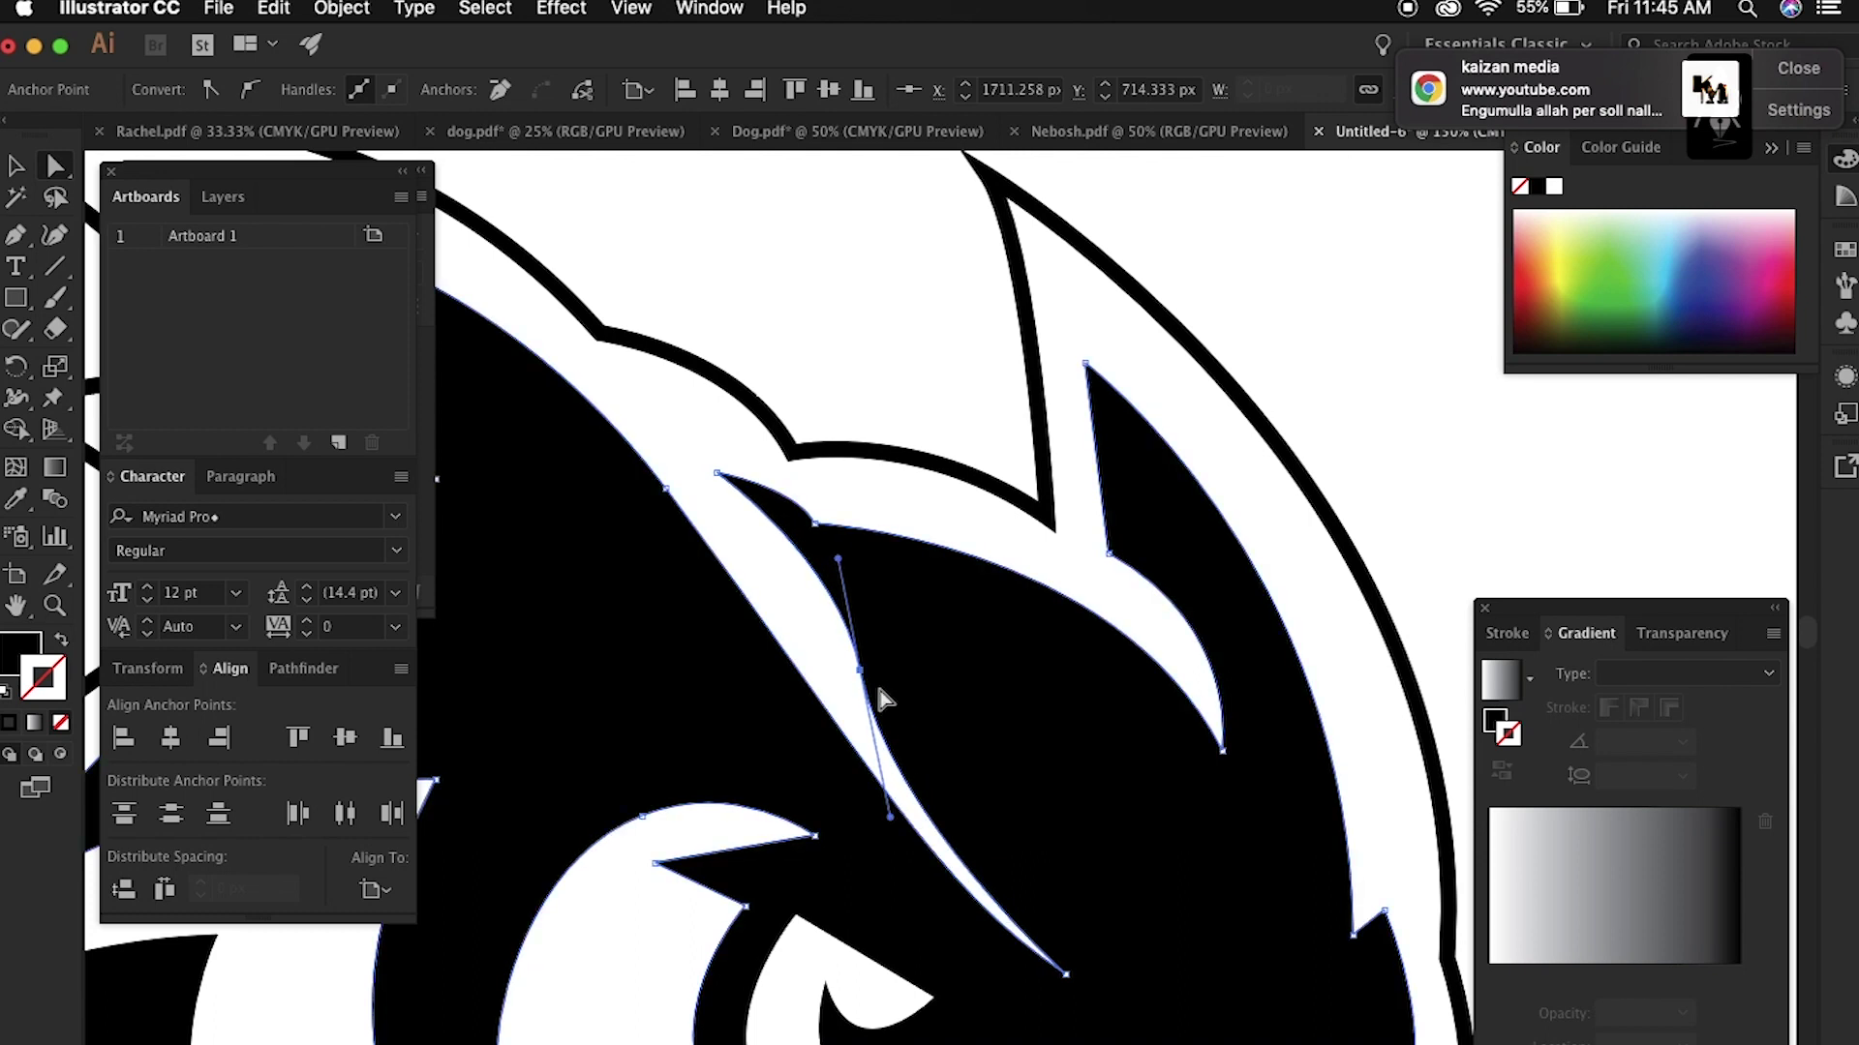
pyautogui.moveTo(867, 680); pyautogui.dragTo(876, 680)
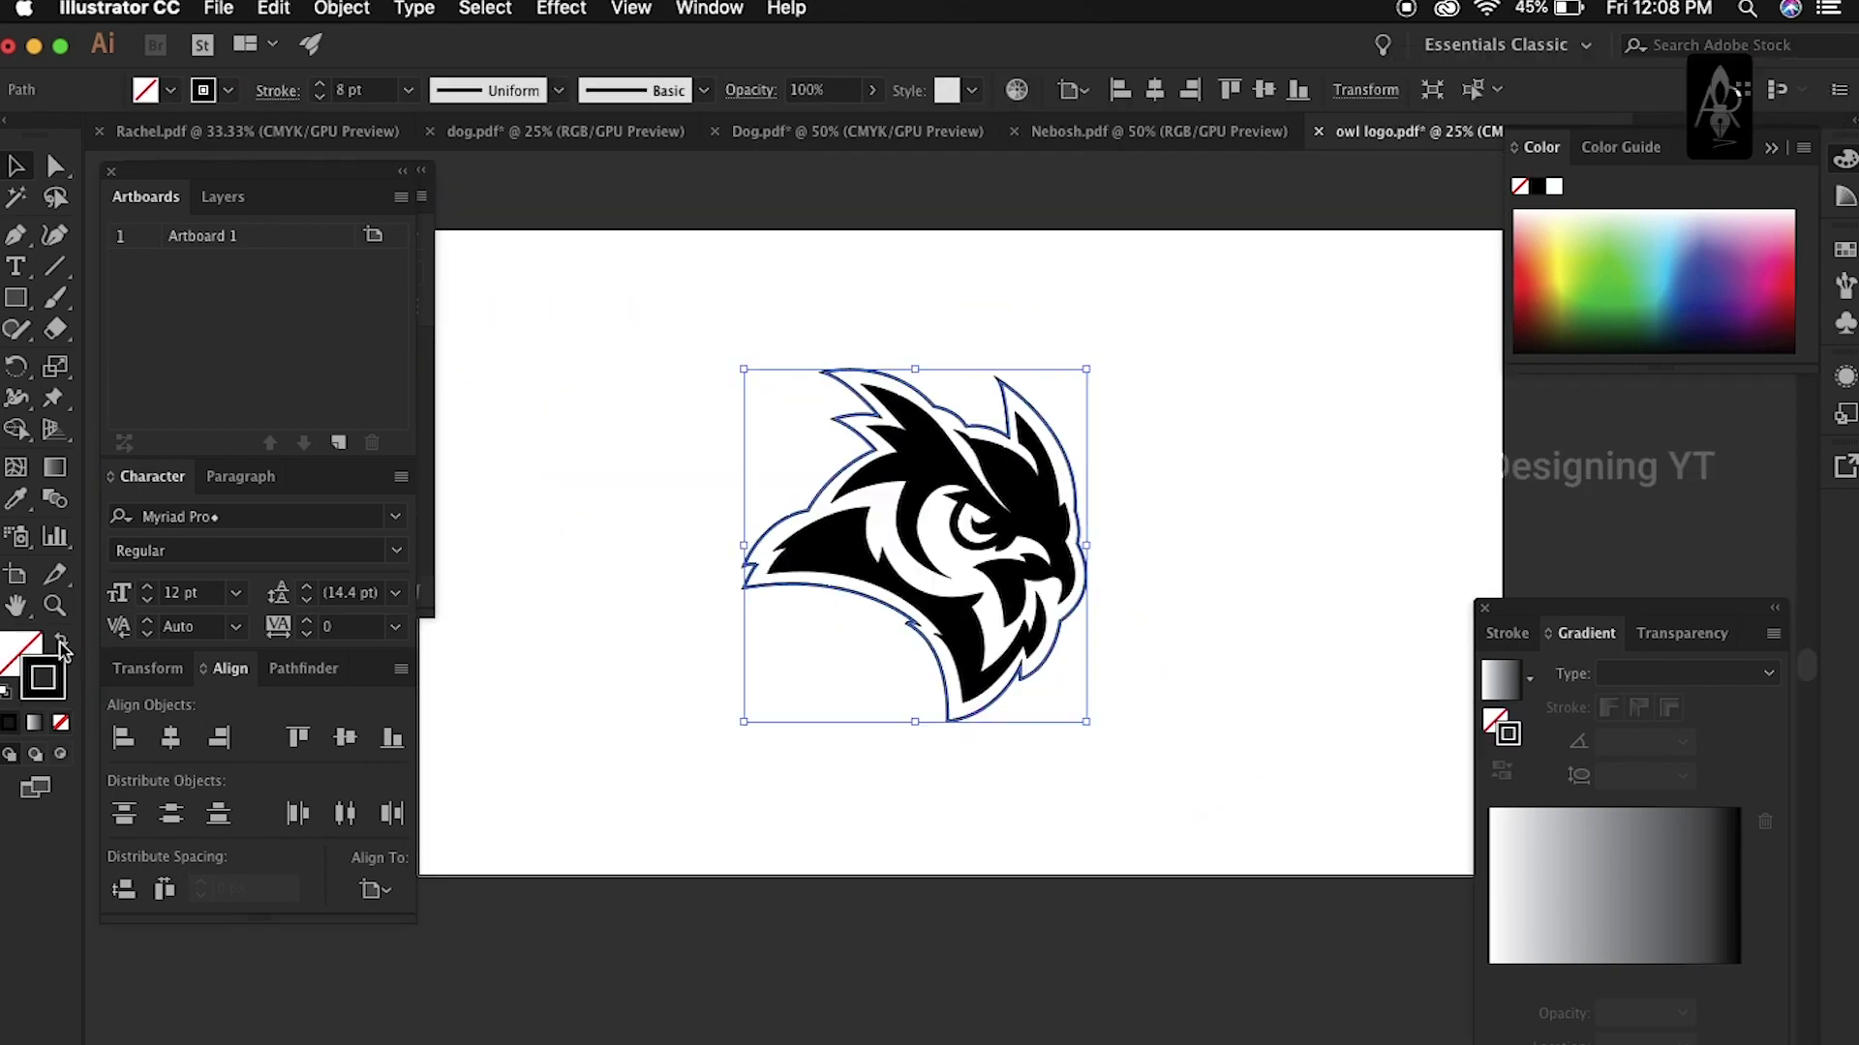
# Step: Swap the owl's fill and stroke and make its fill white
pyautogui.click(61, 640)
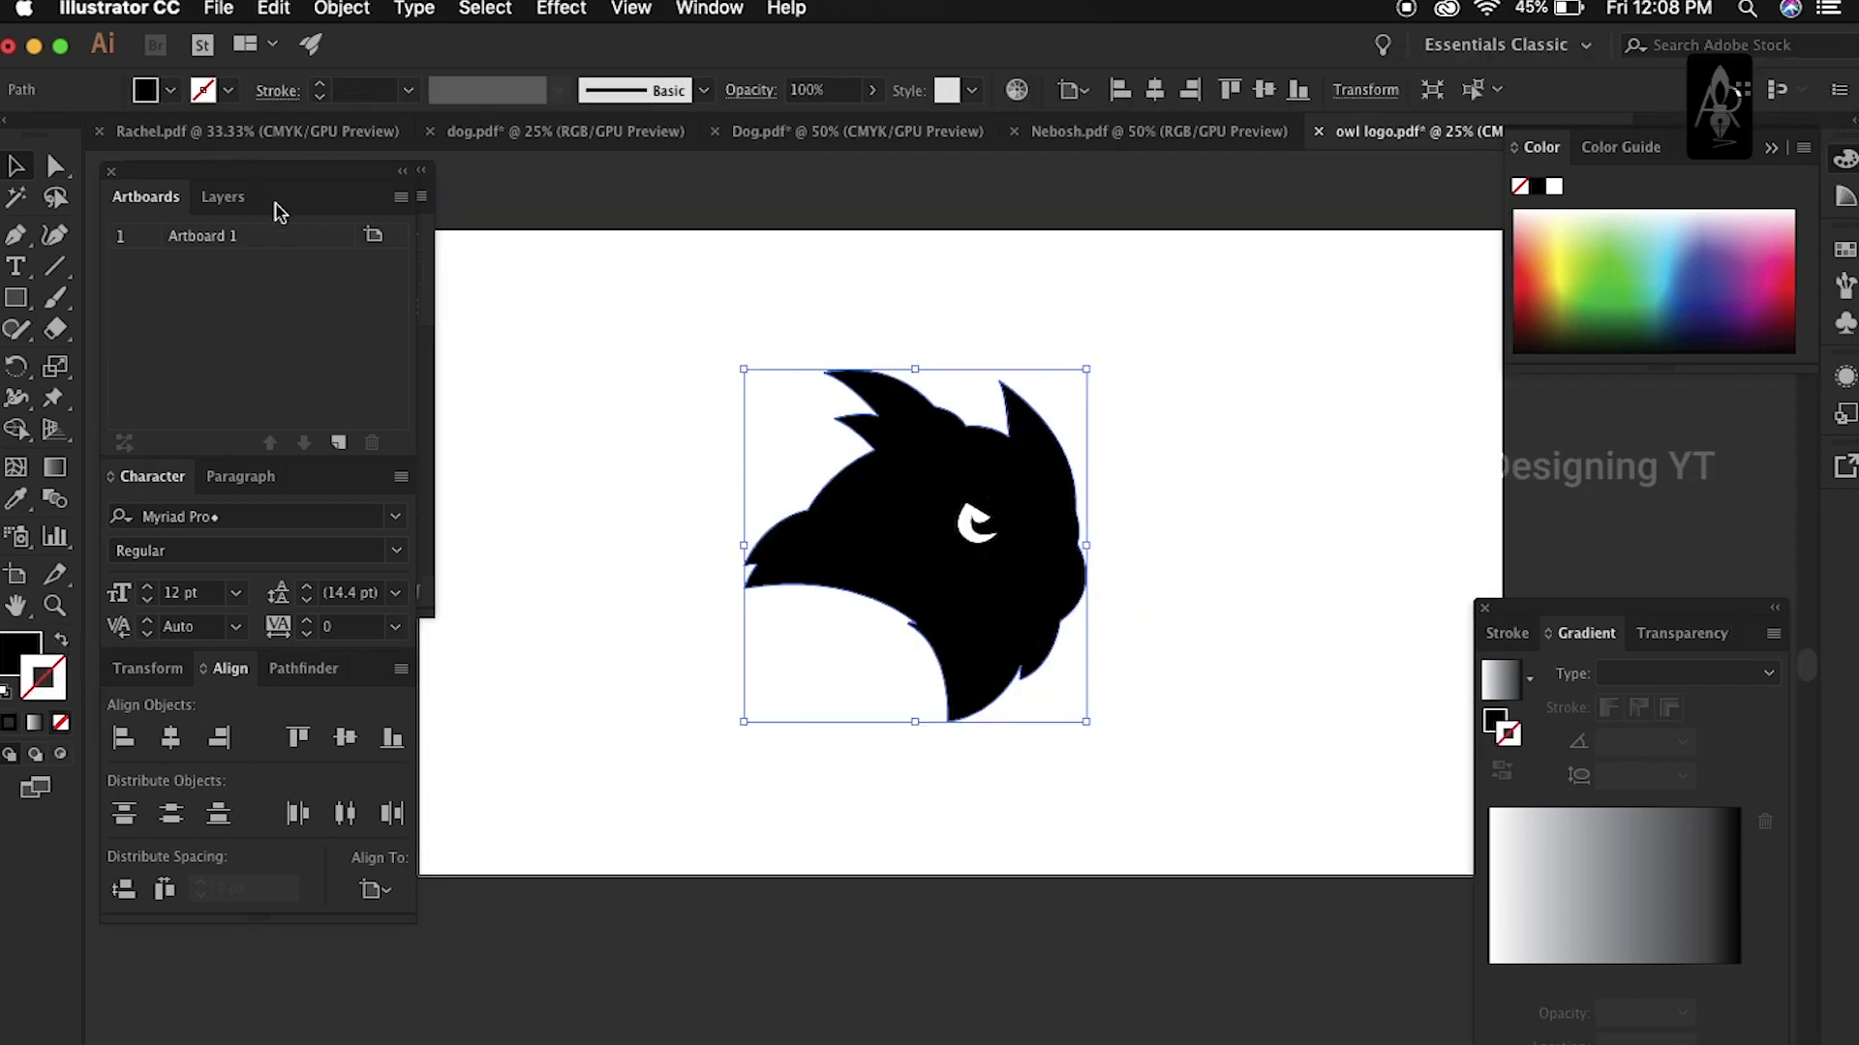
pyautogui.click(170, 90)
pyautogui.click(43, 134)
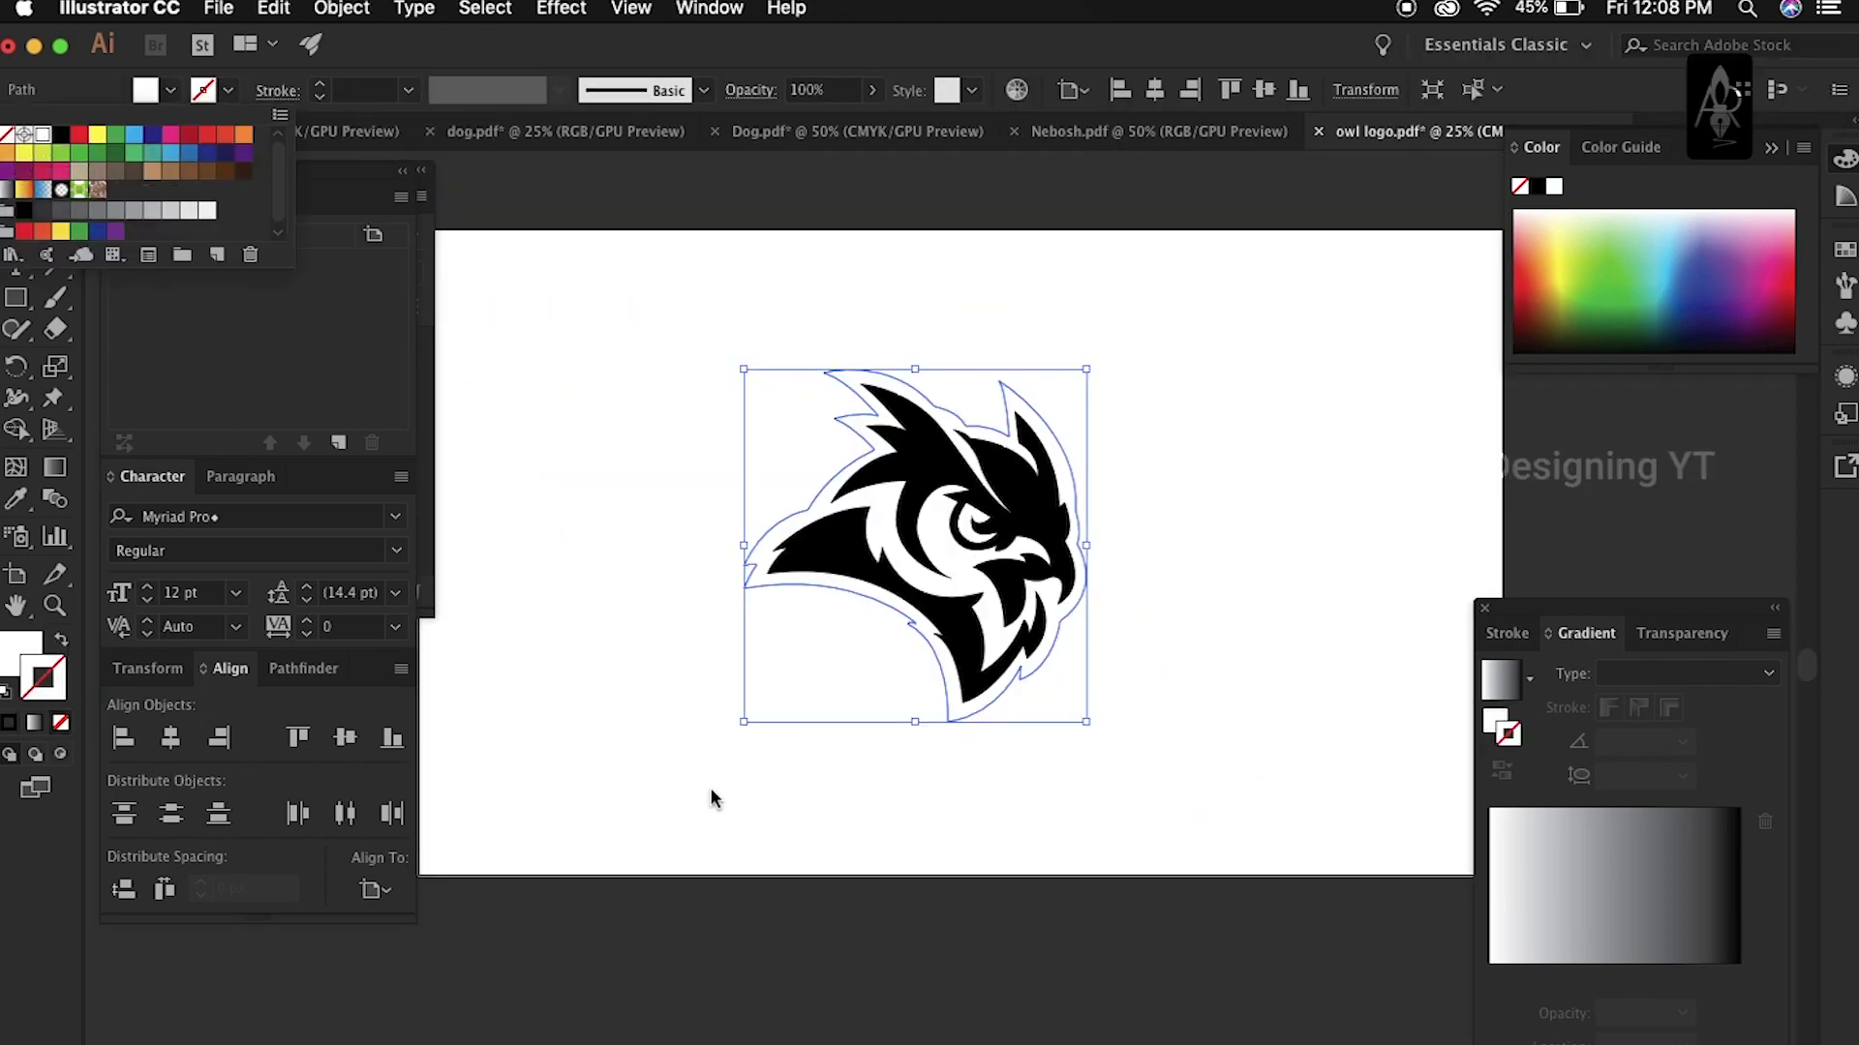
pyautogui.press('Escape')
# Step: Fill the background rectangle with navy darkened to C=100 M=100 Y=25 K=58
pyautogui.click(170, 90)
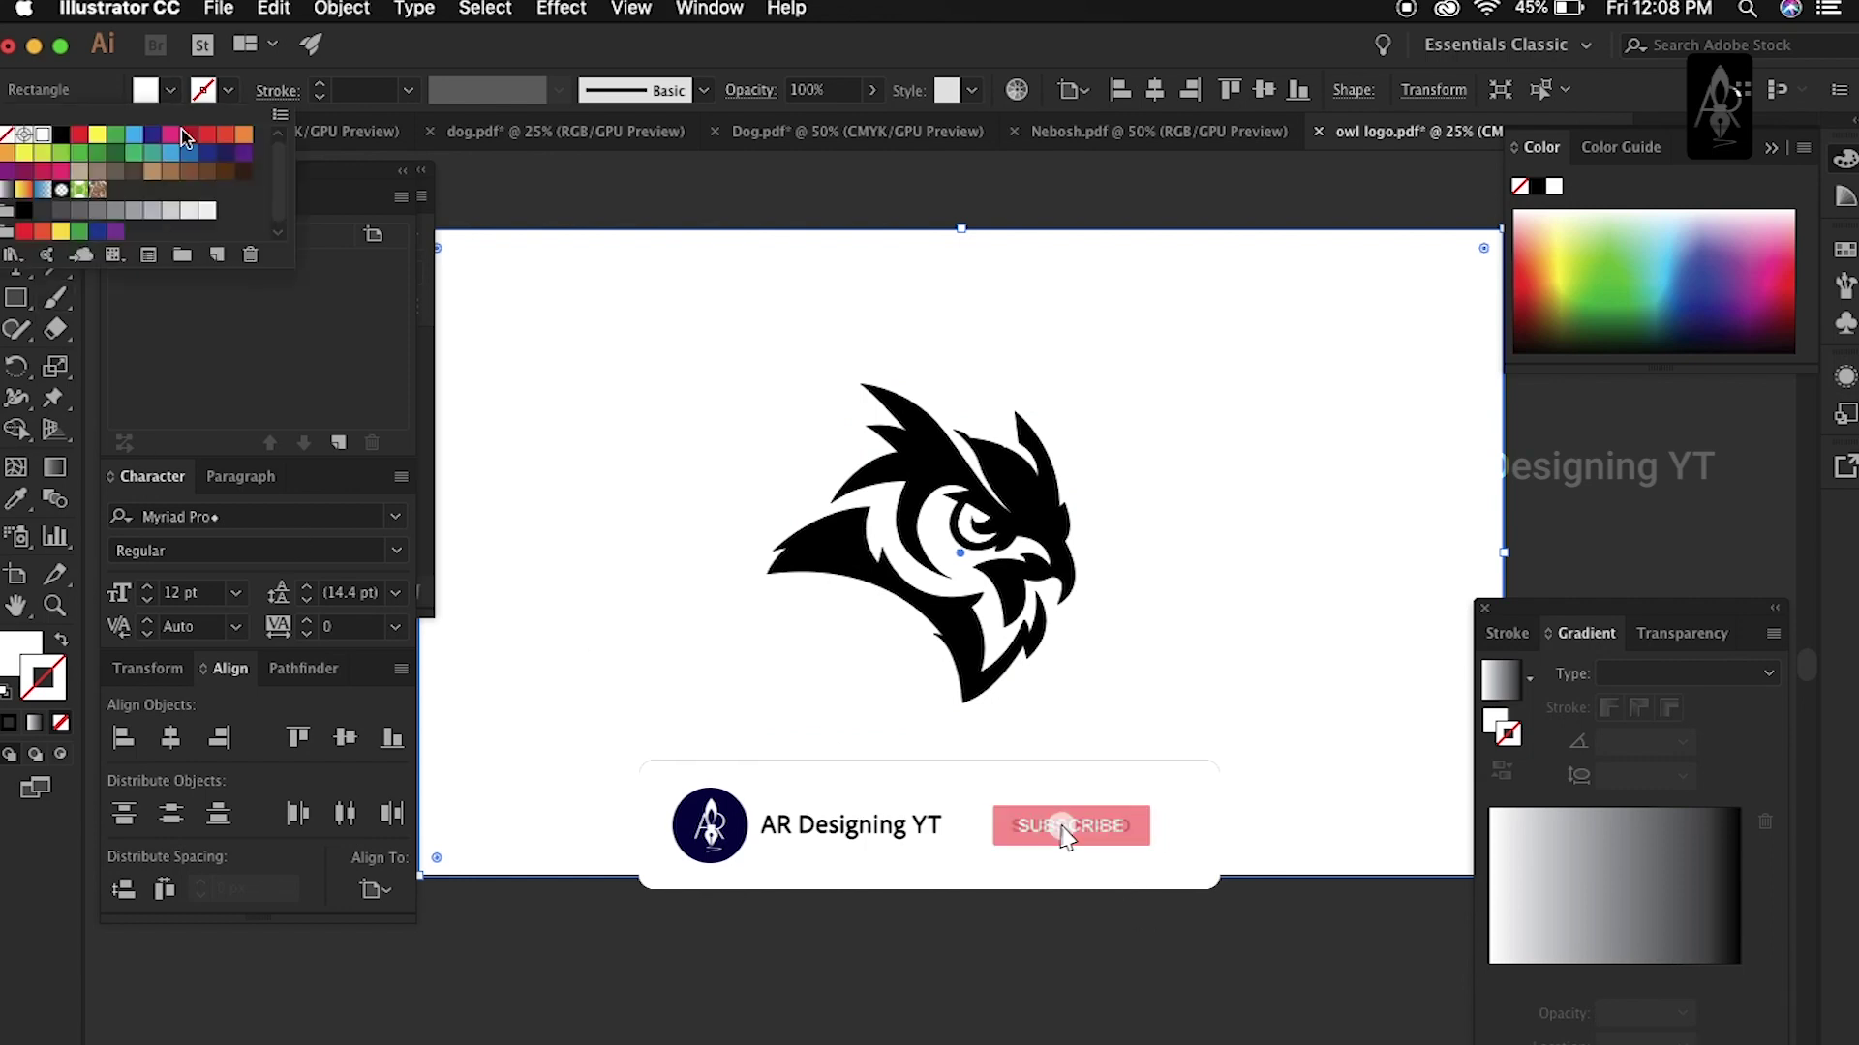
pyautogui.click(224, 155)
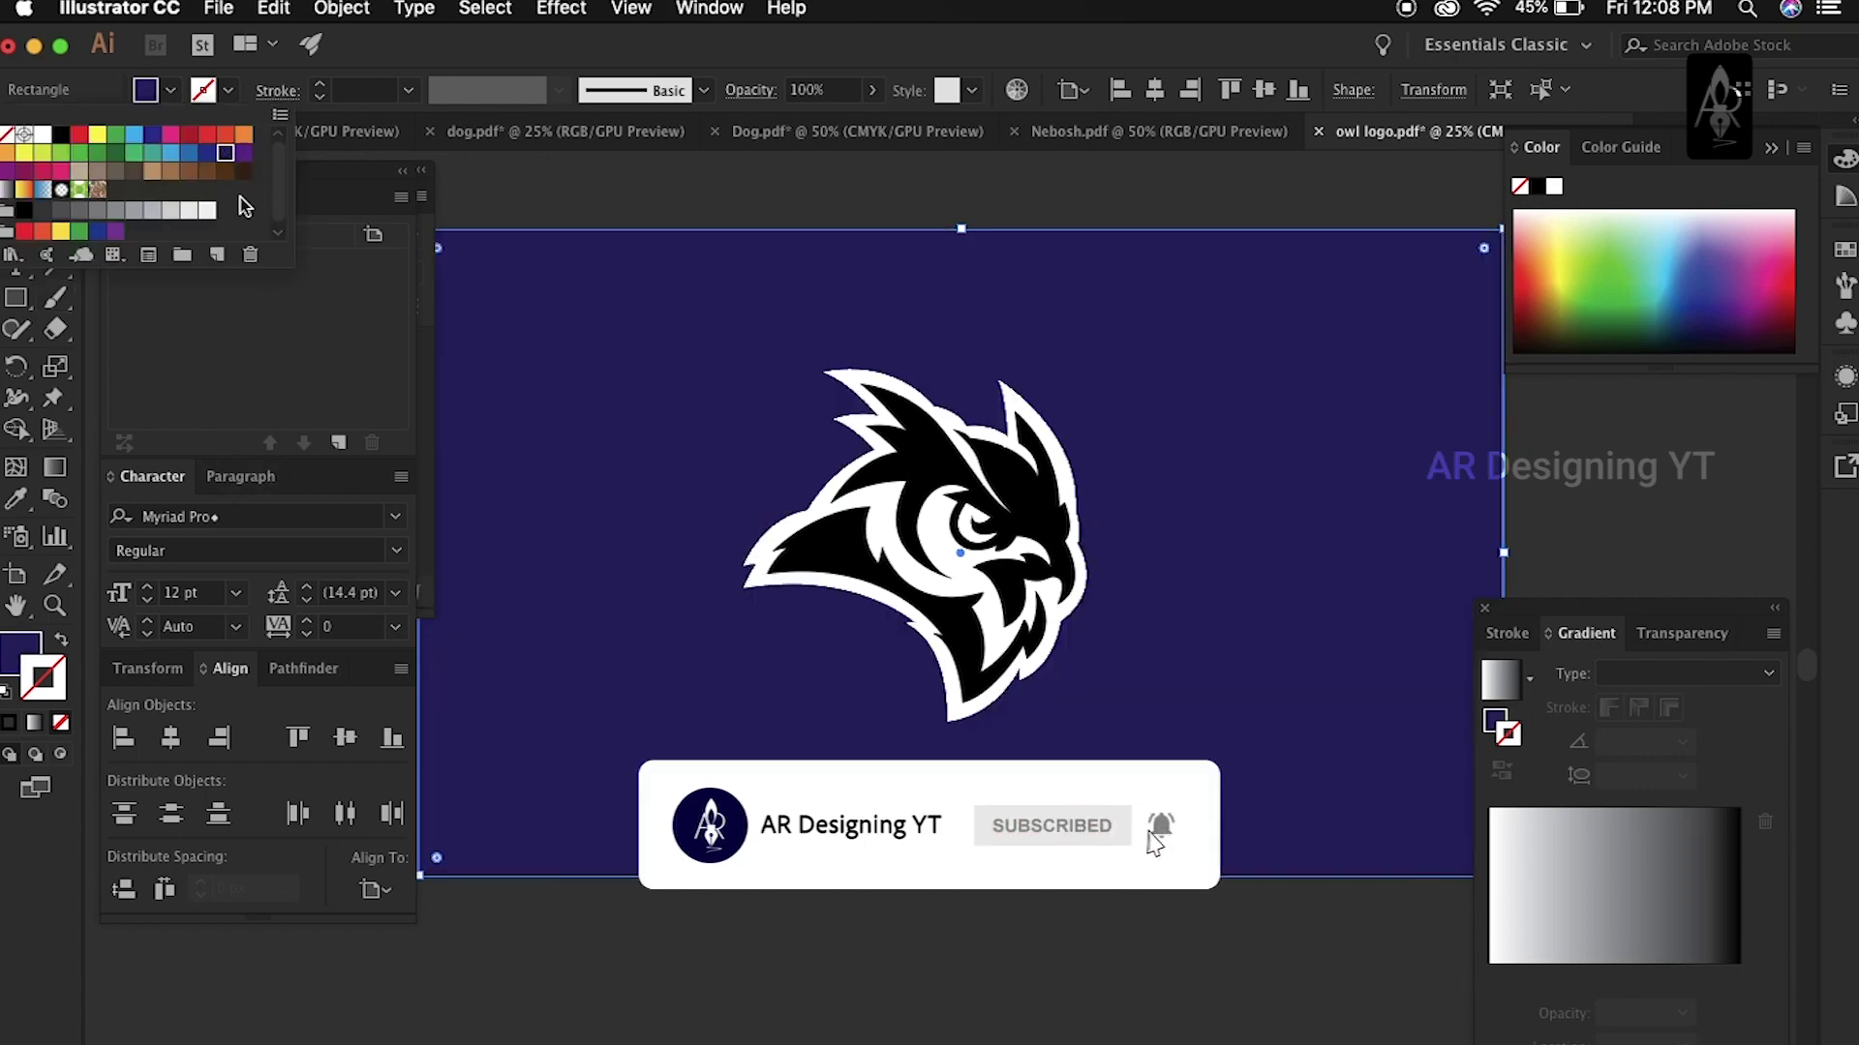
pyautogui.doubleClick(224, 155)
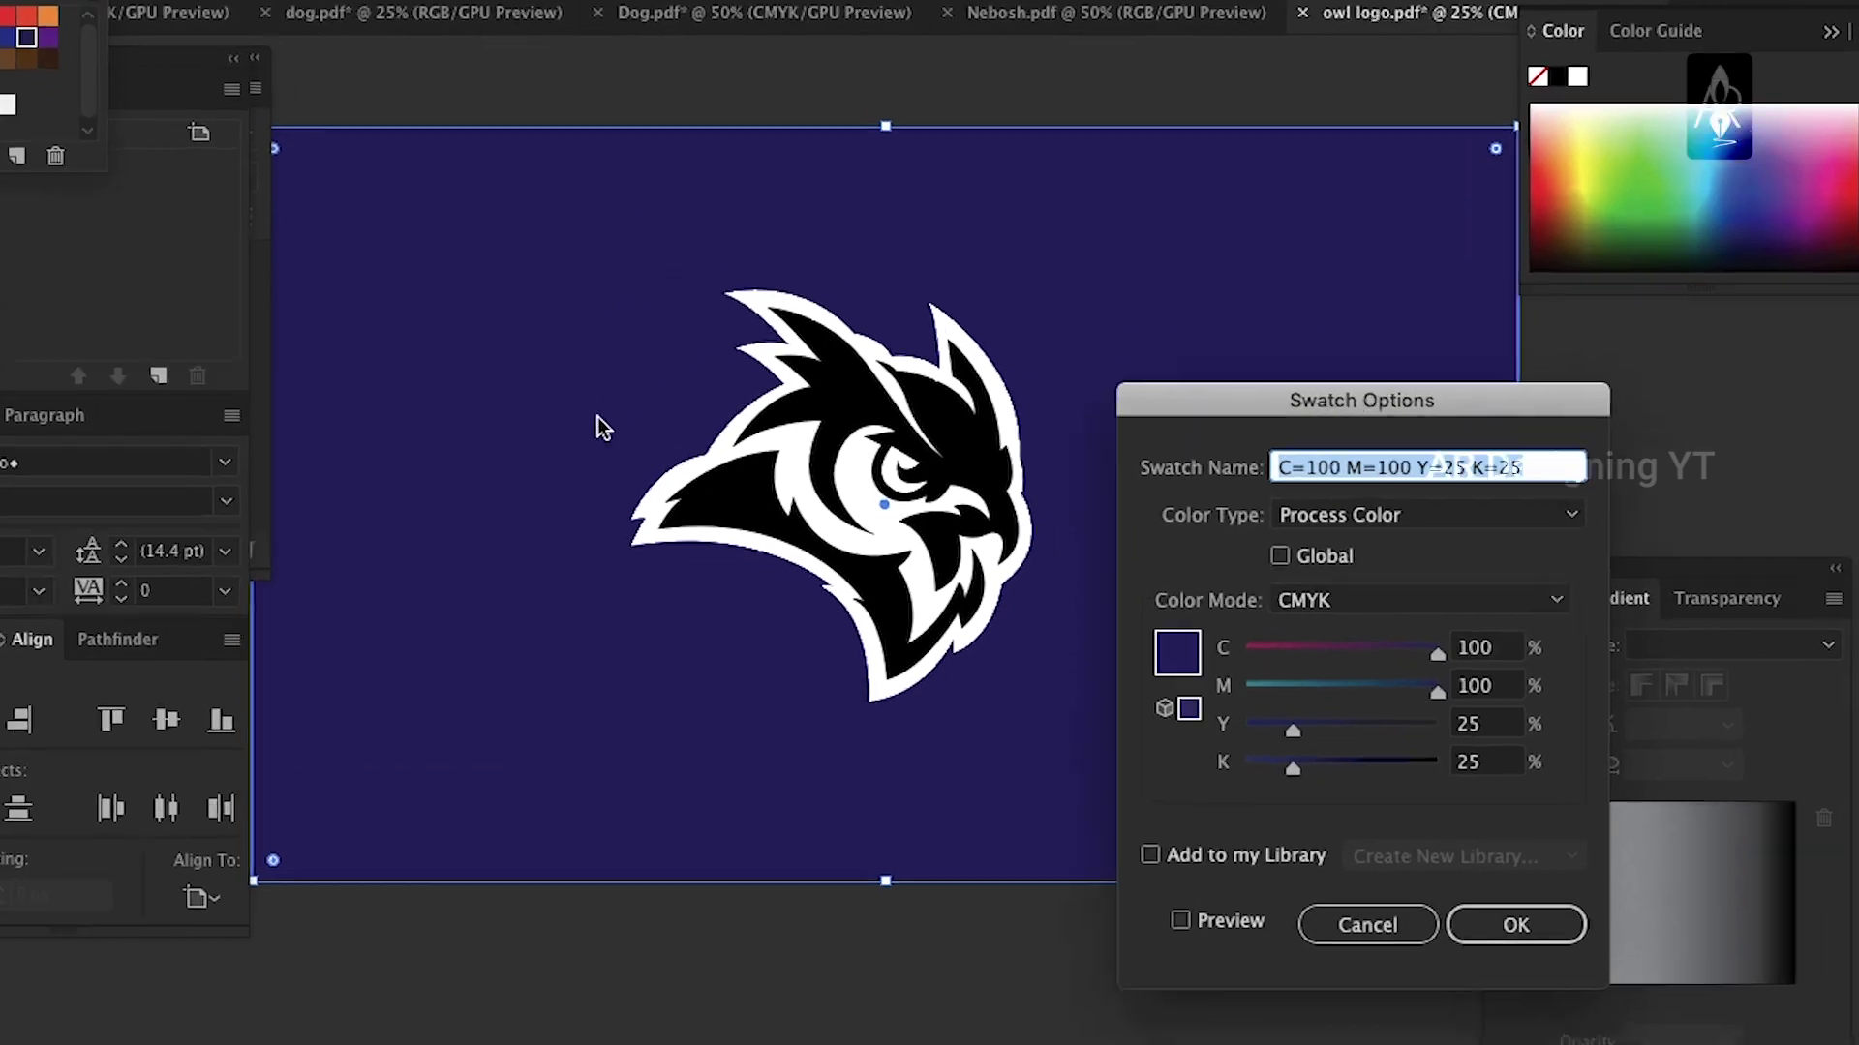
pyautogui.moveTo(1251, 728); pyautogui.dragTo(1326, 729)
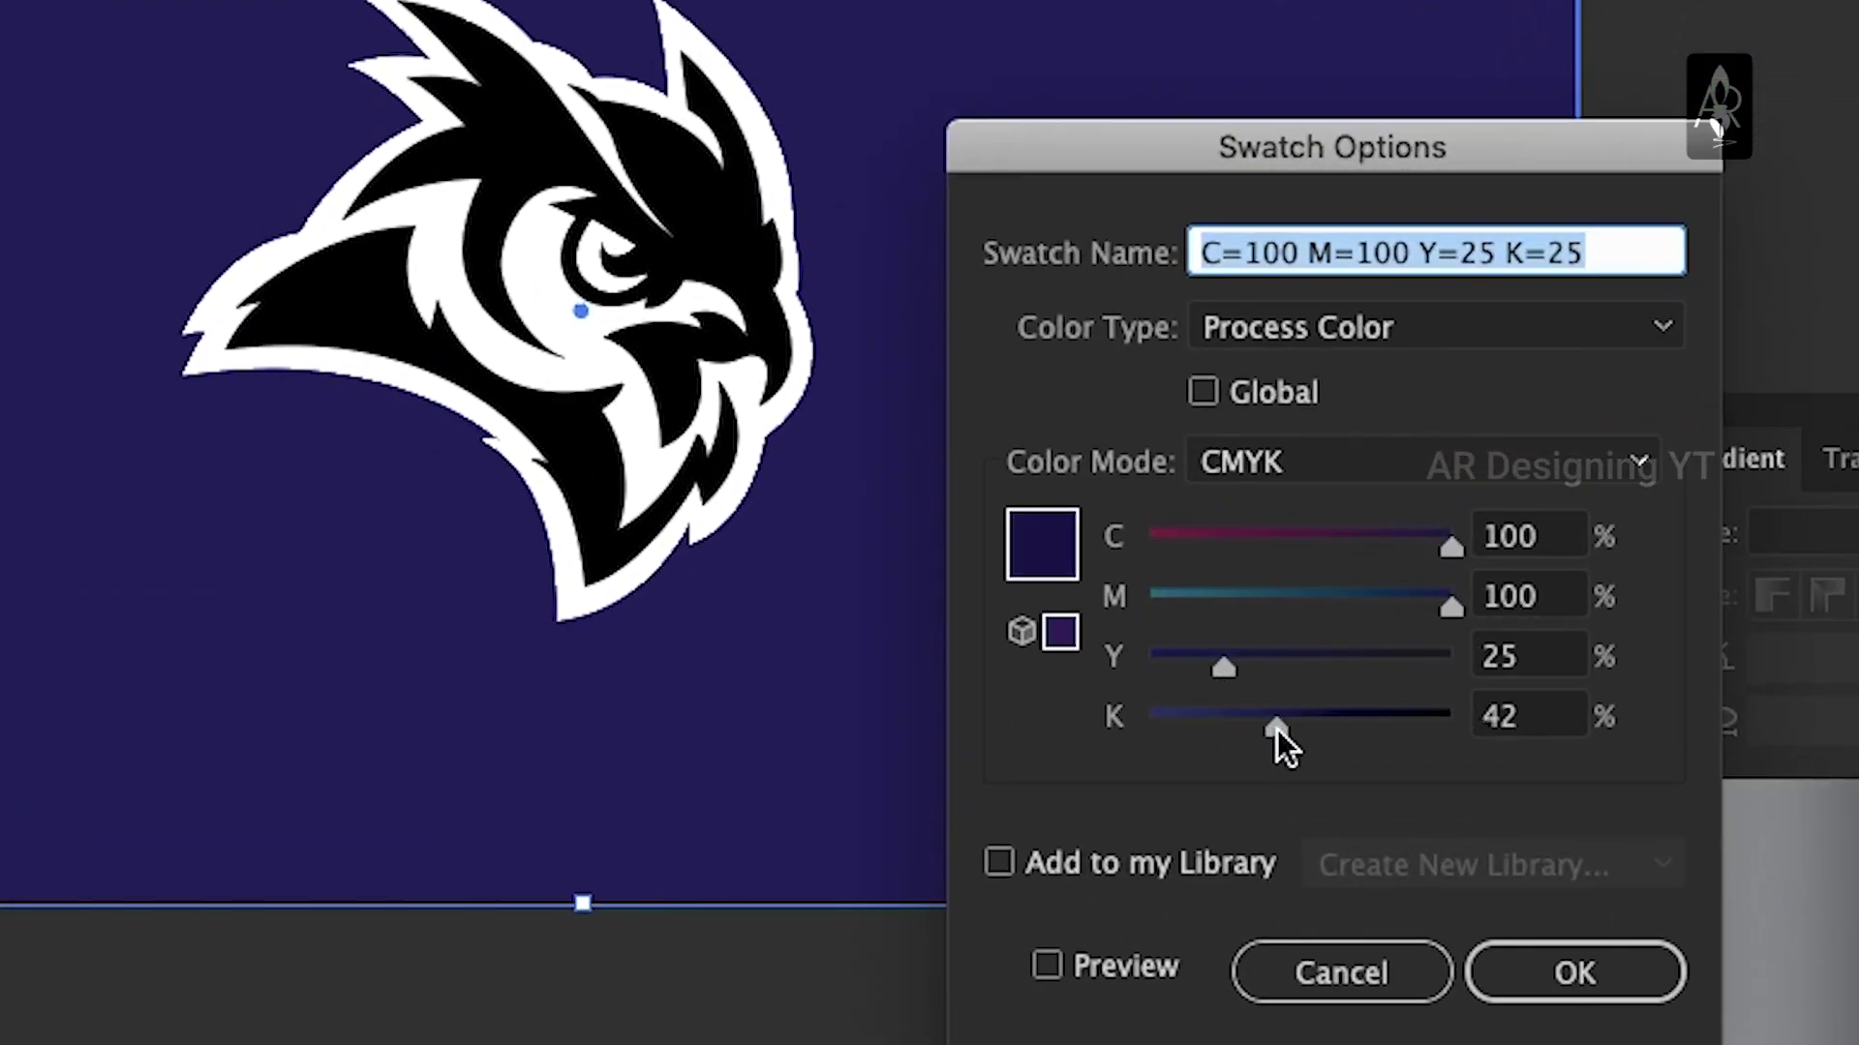
pyautogui.click(1525, 973)
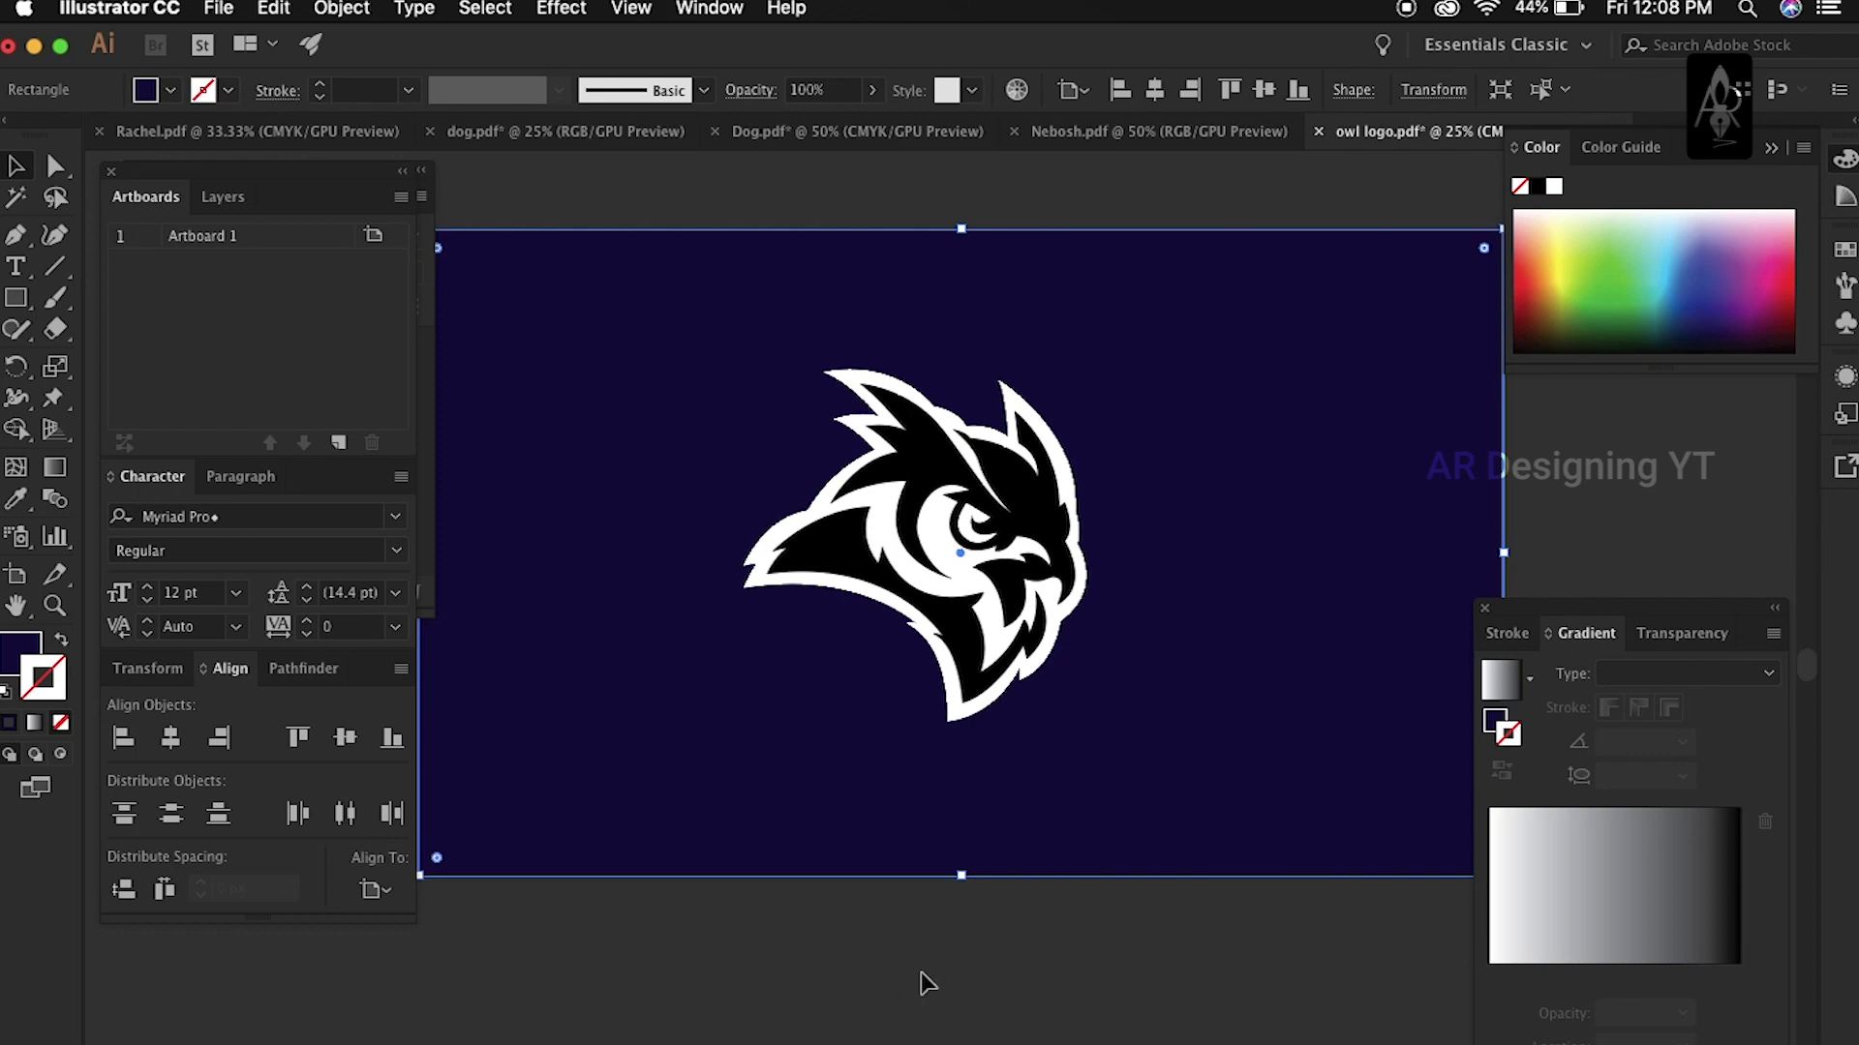
pyautogui.click(996, 958)
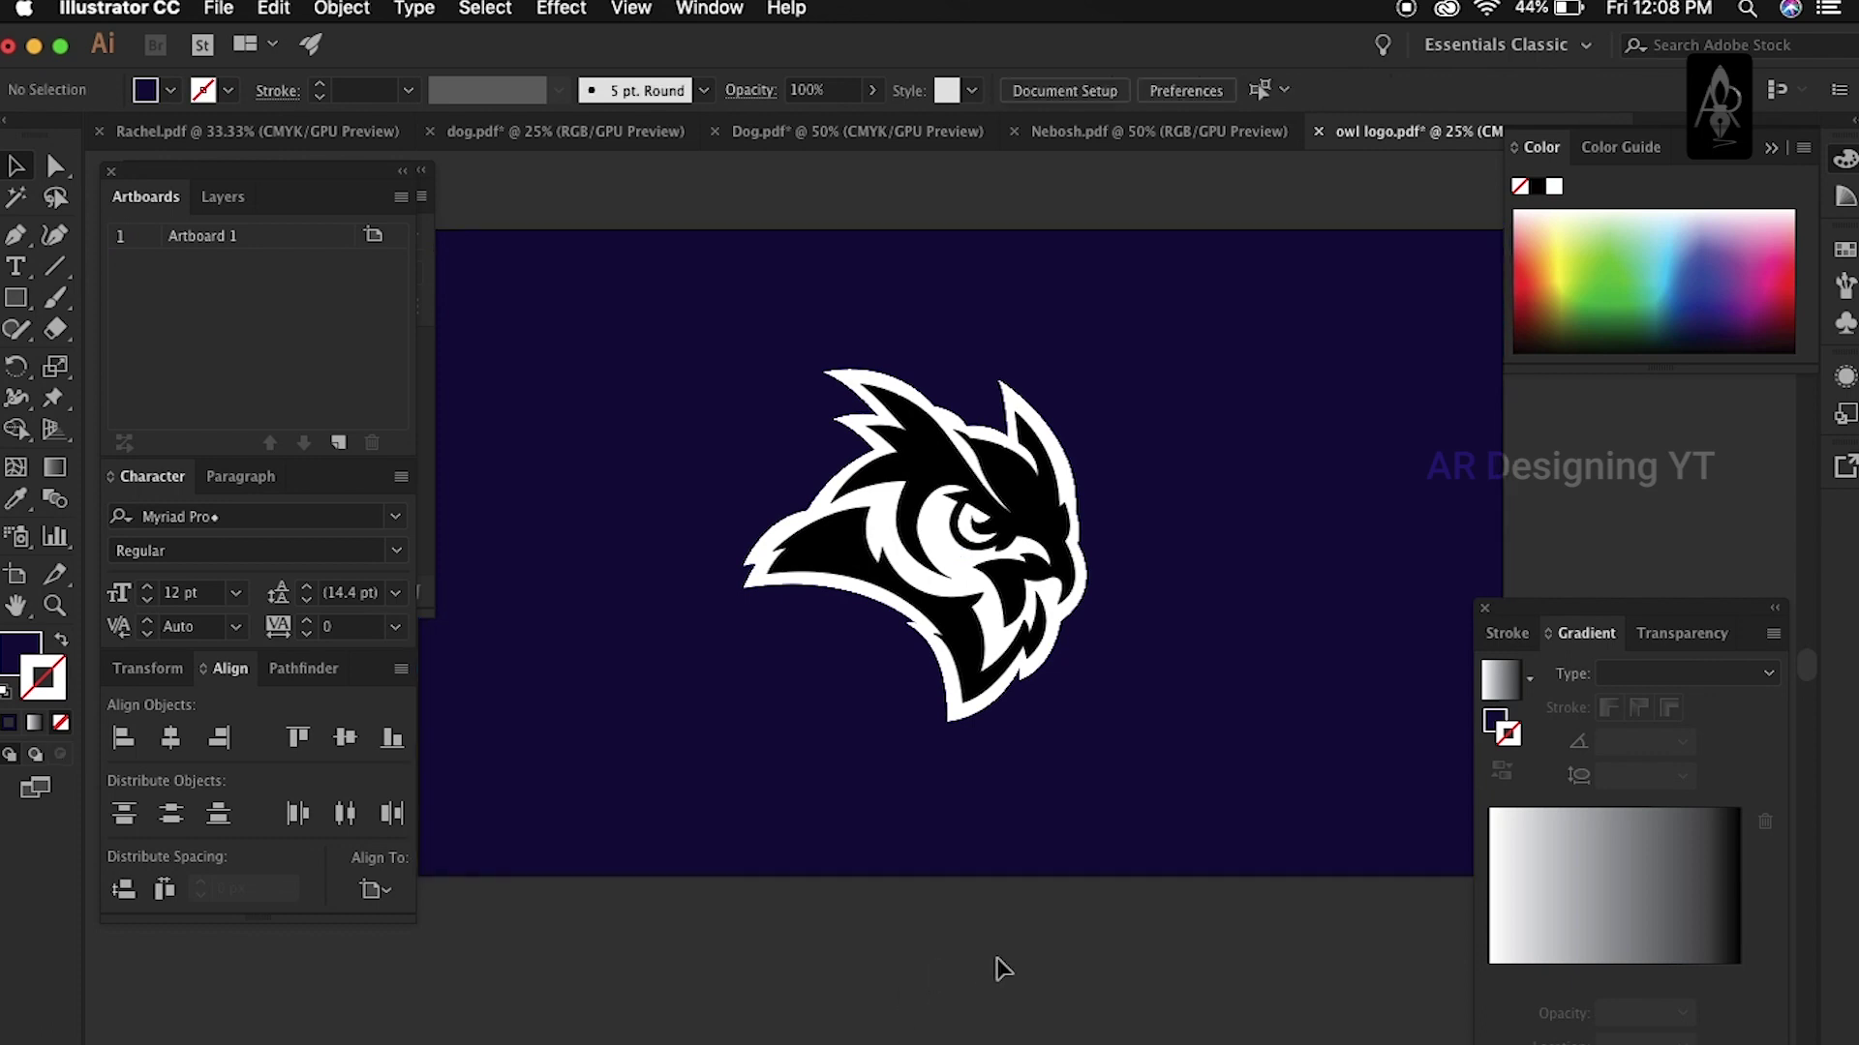
# Step: Eyedrop the navy background colour onto the owl's black detail shape, then deselect
pyautogui.click(1051, 533)
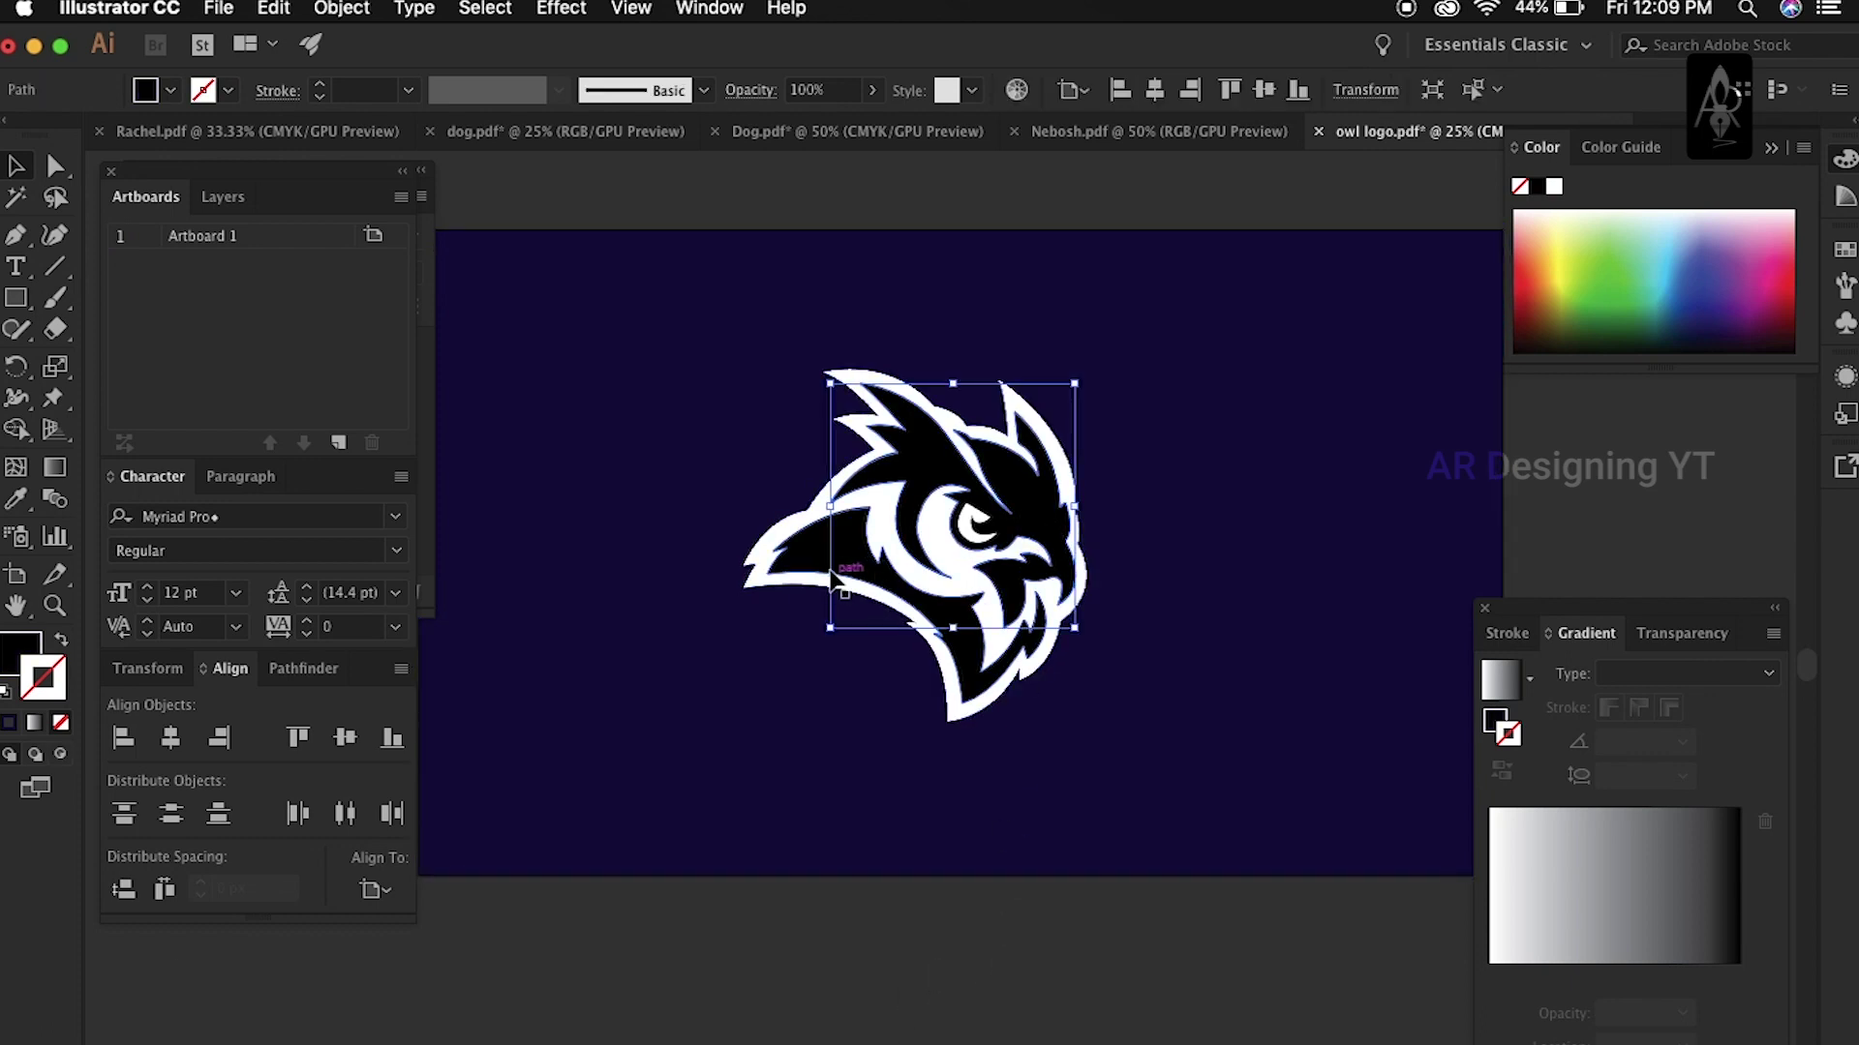
pyautogui.press('i')
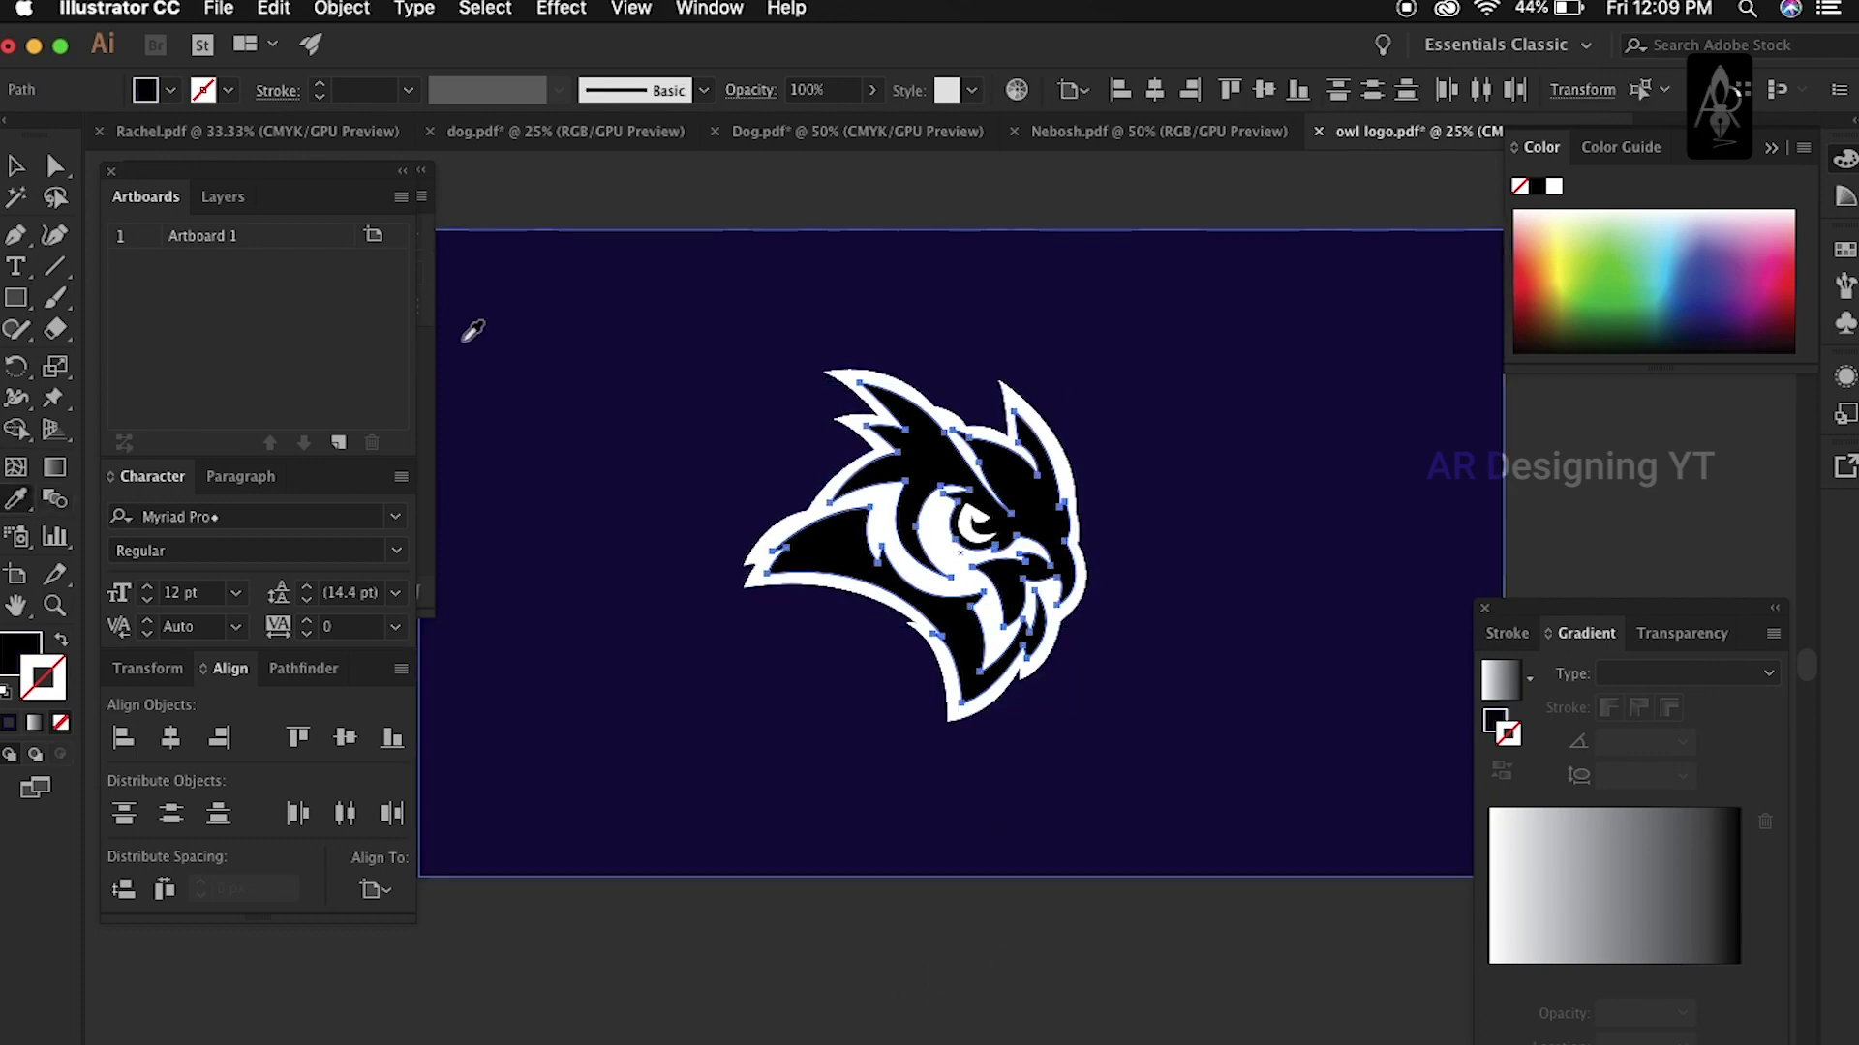
pyautogui.click(568, 298)
pyautogui.press('v')
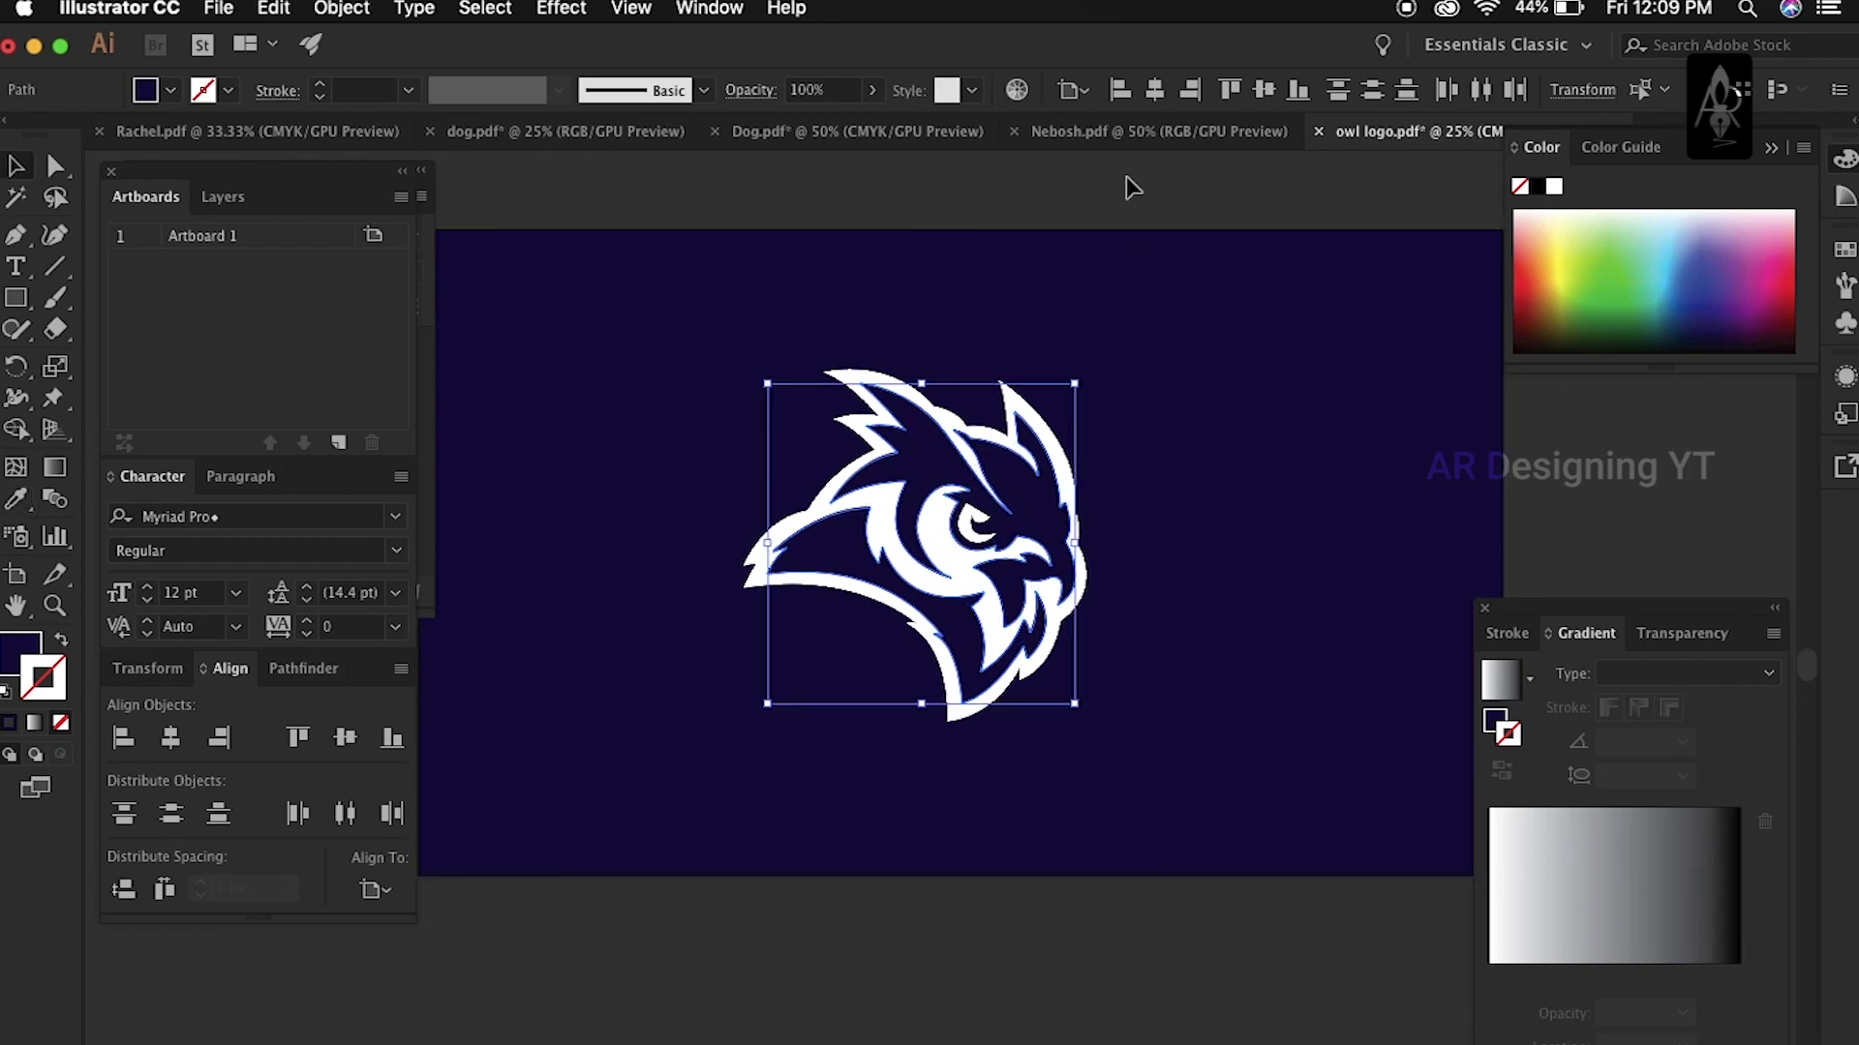
pyautogui.hotkey('ctrl', 'shift', 'a')
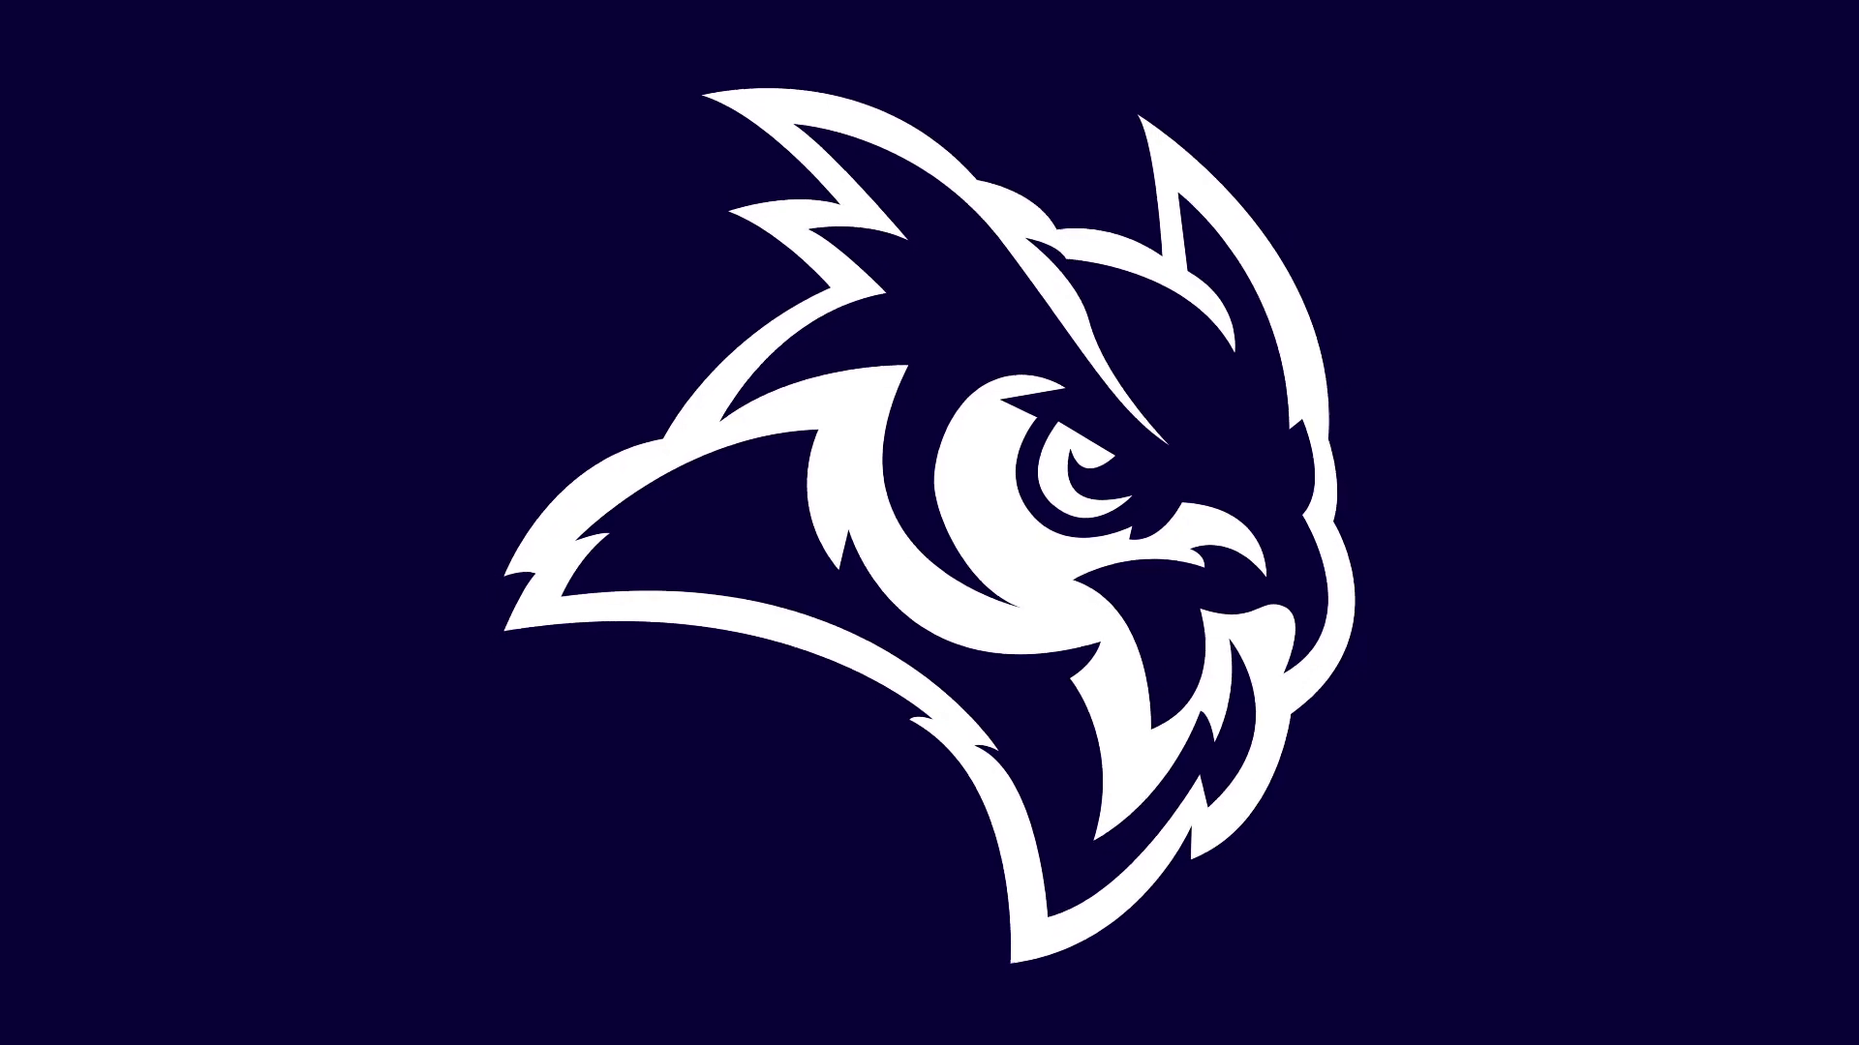